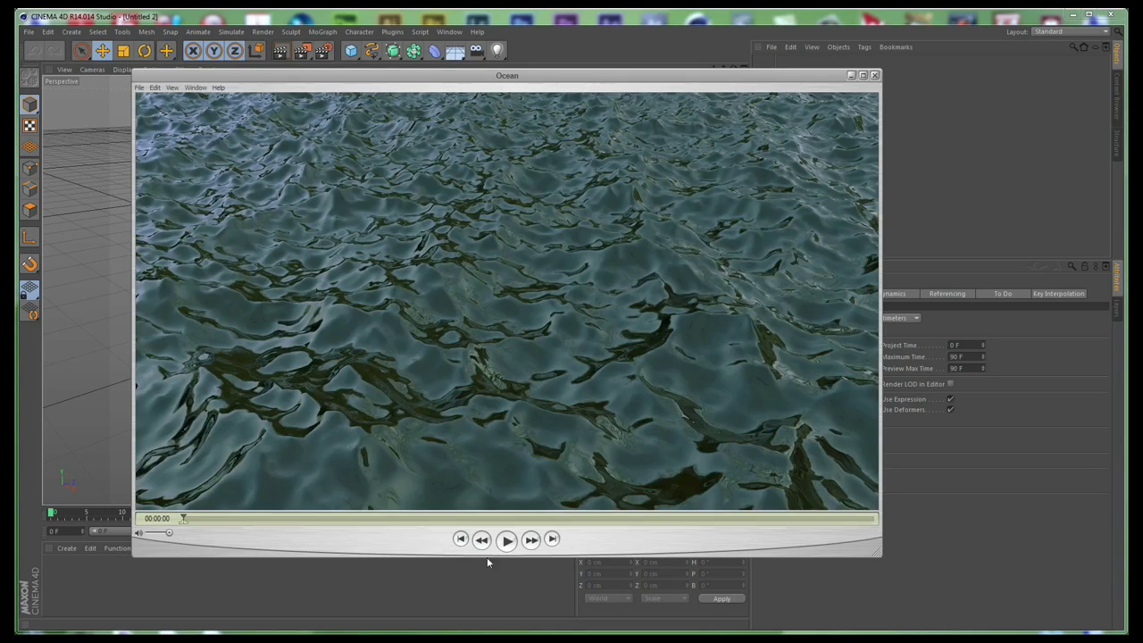
- Play the Ocean preview movie and minimize its player window
left_click(506, 540)
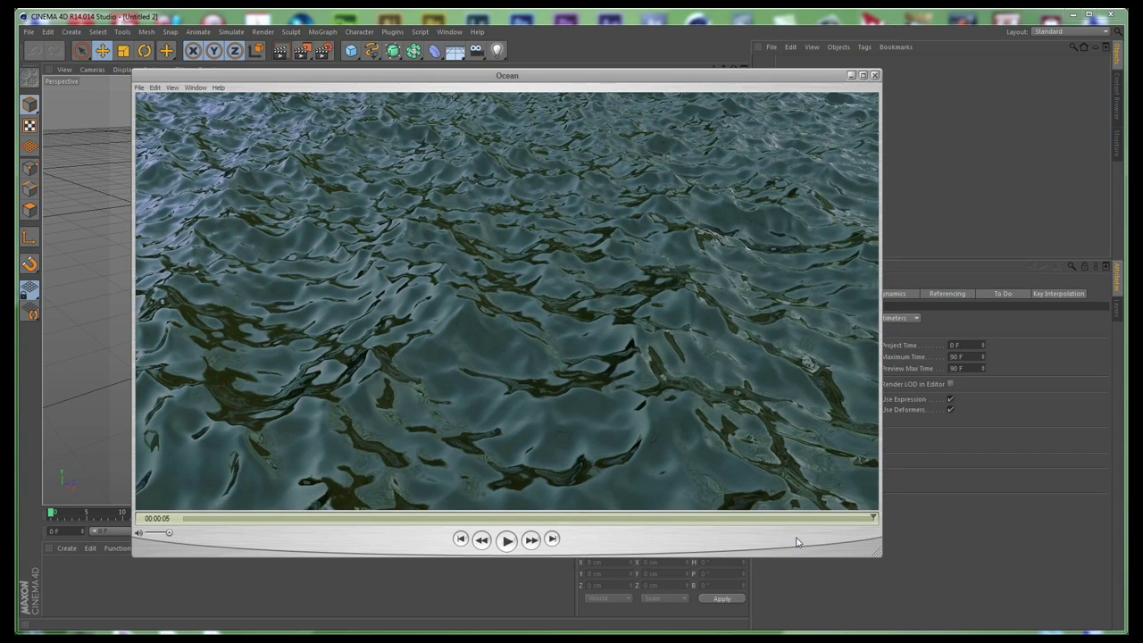
left_click(850, 76)
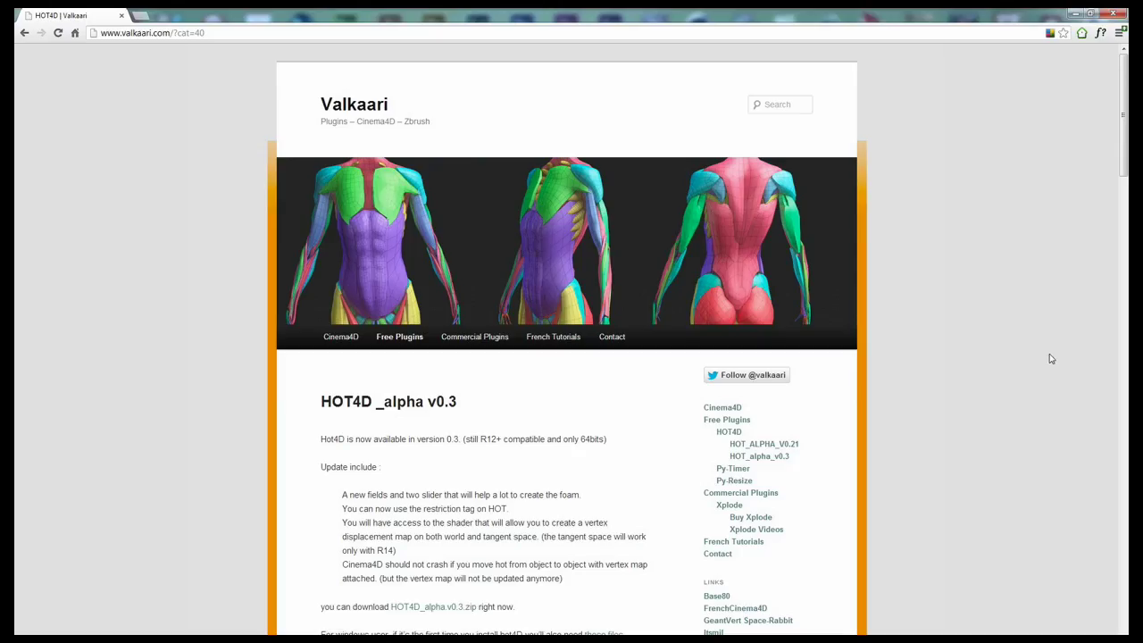
- Review the HOT4D alpha v0.3 release and download information in the browser, and return to Cinema 4D
left_click_drag(1121, 137, 1124, 190)
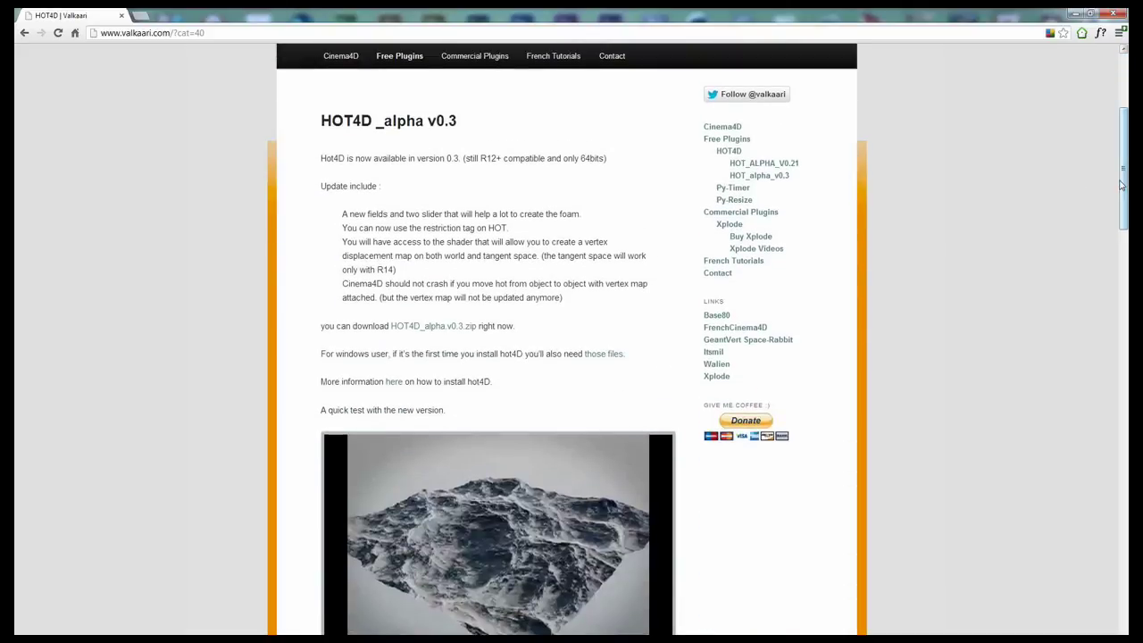
scroll(990, 229, "up", 3)
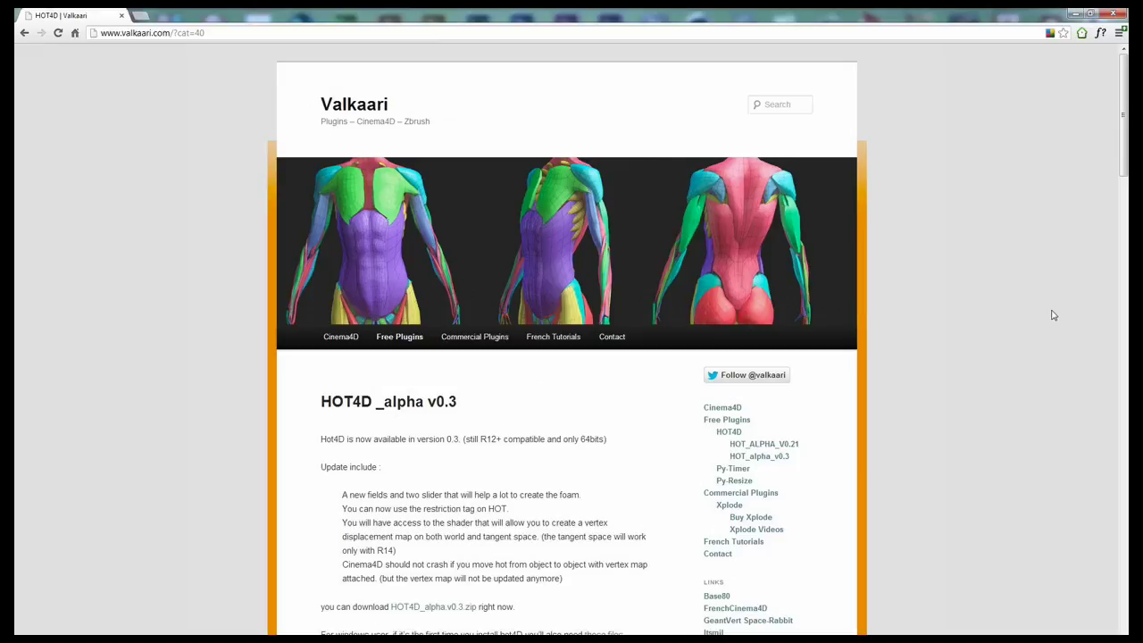
scroll(961, 409, "down", 1)
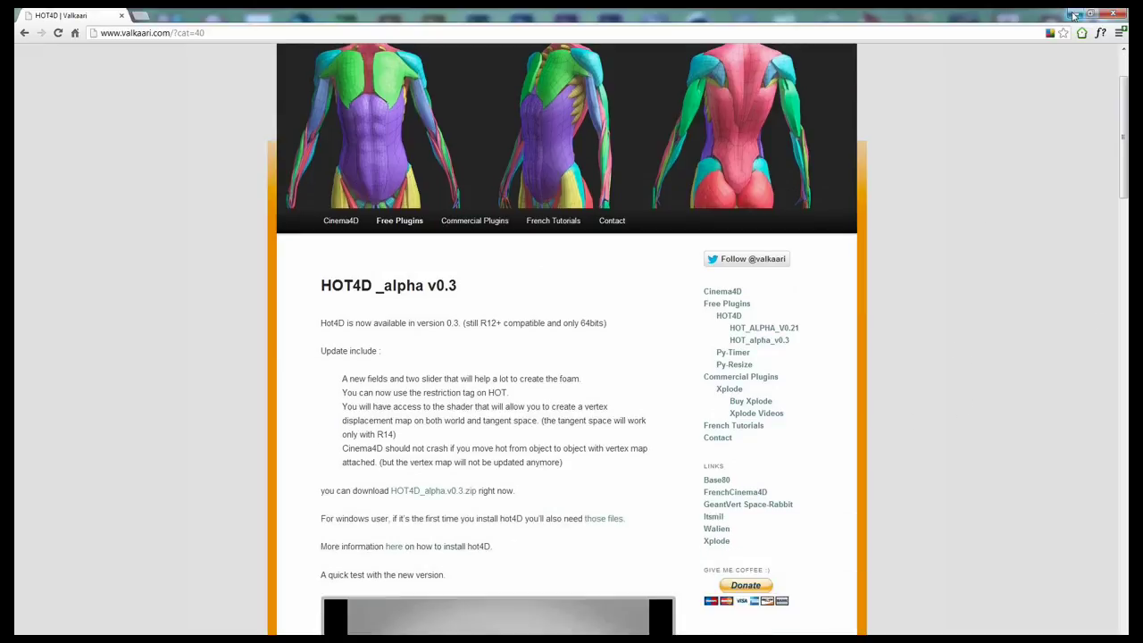
left_click(1074, 16)
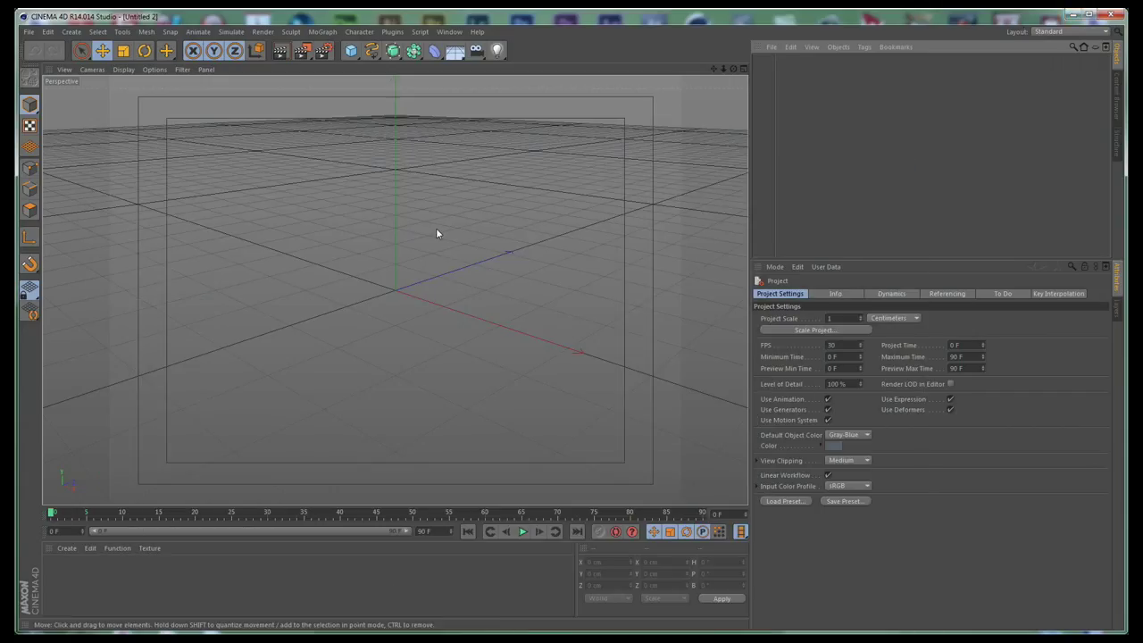
- Add a HOT4D wave object to the scene and deselect it to see its shaded surface
left_click(392, 32)
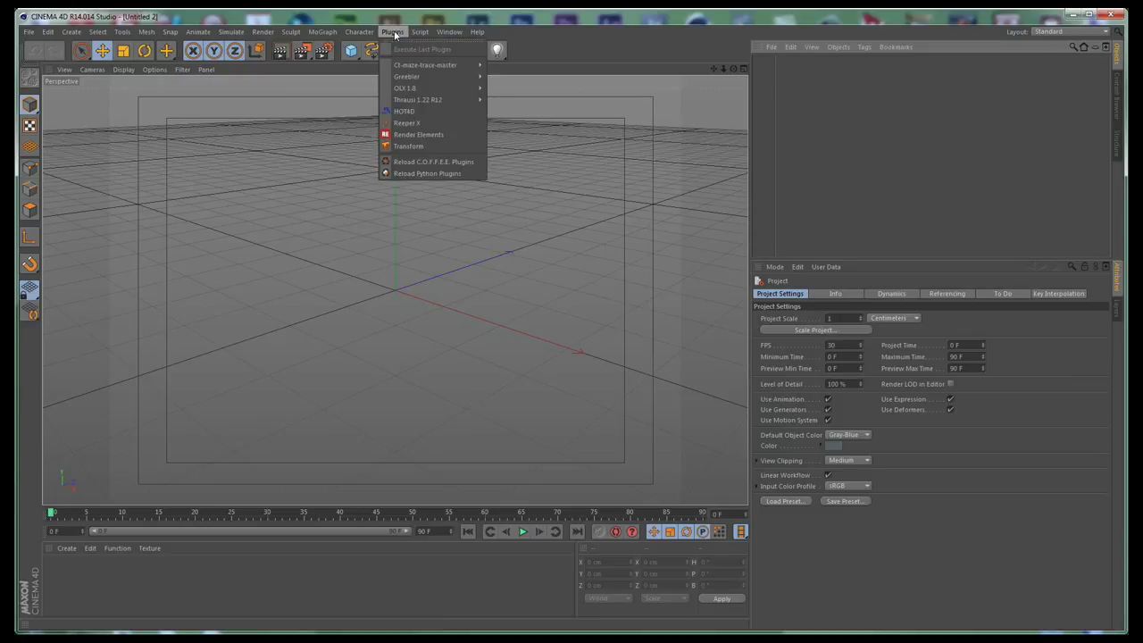
left_click(403, 112)
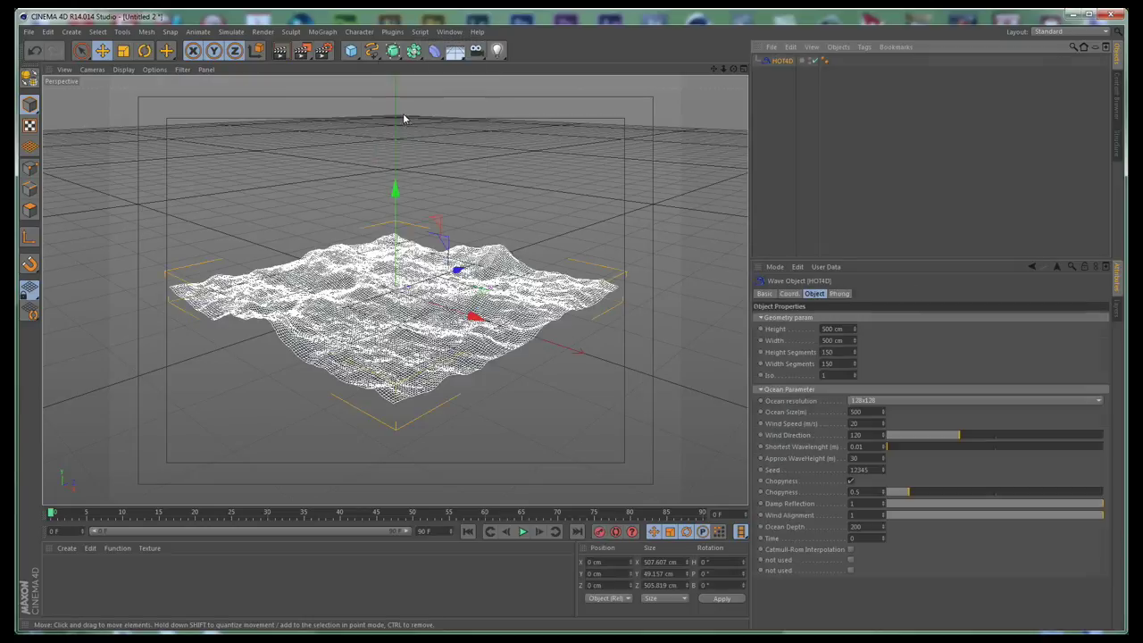
left_click(606, 162)
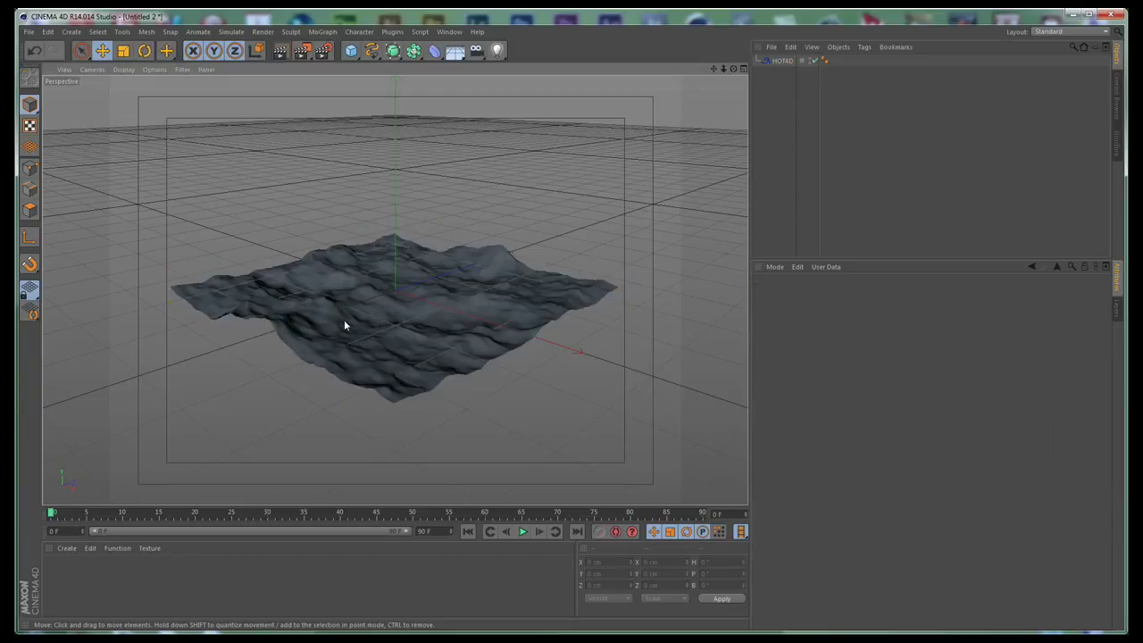
- Play the animation briefly and inspect the default HOT4D parameters and wave surface up close
left_click(524, 531)
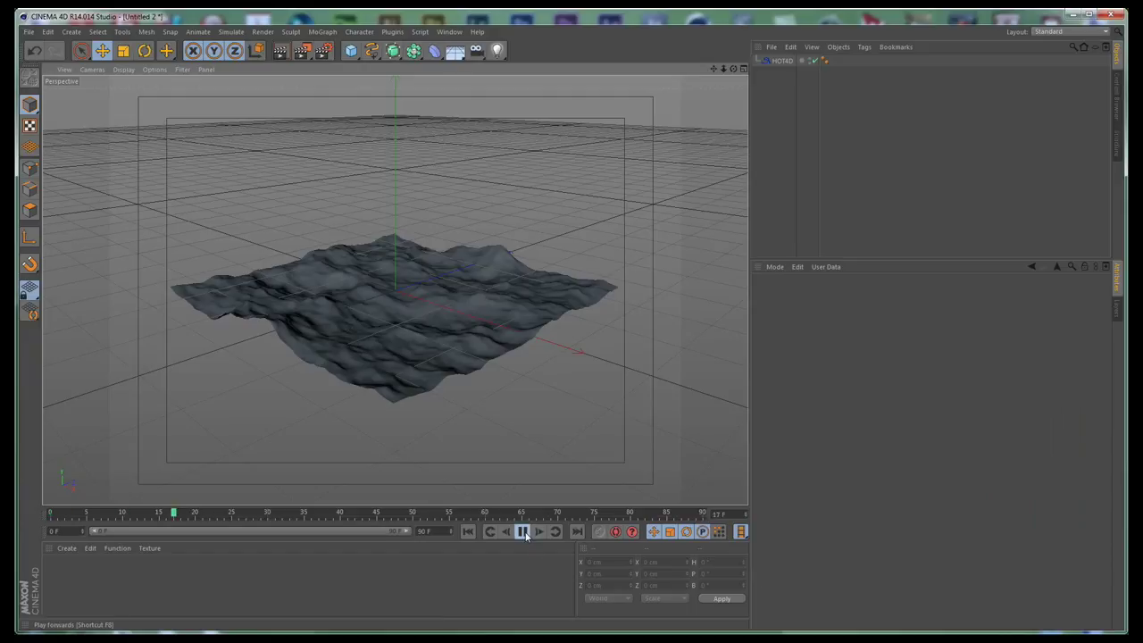
left_click(523, 531)
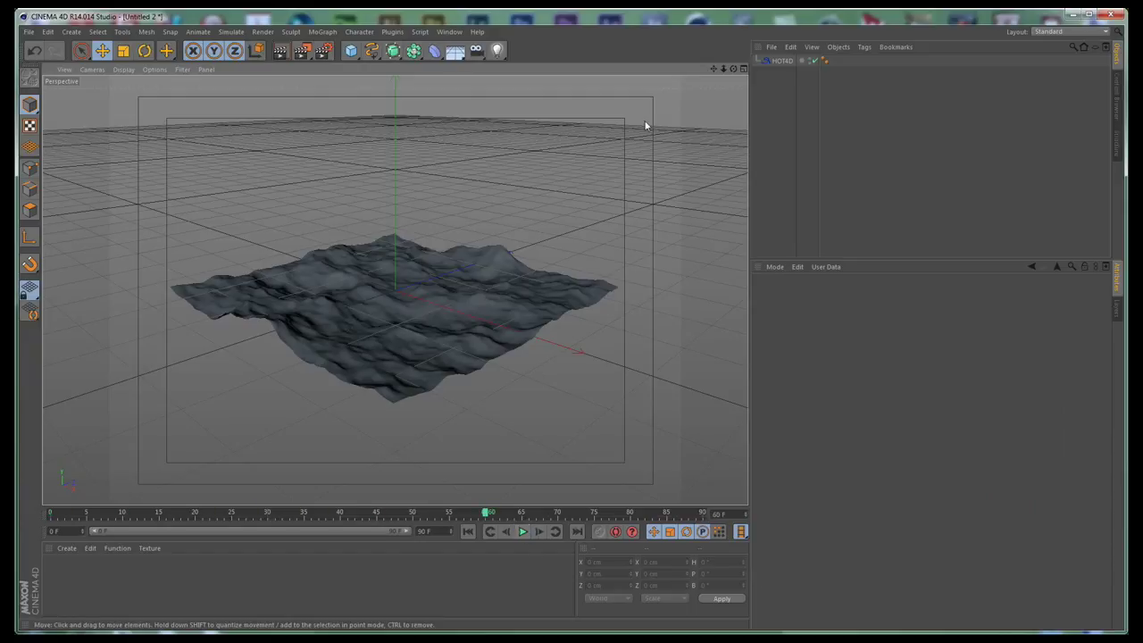
left_click(780, 63)
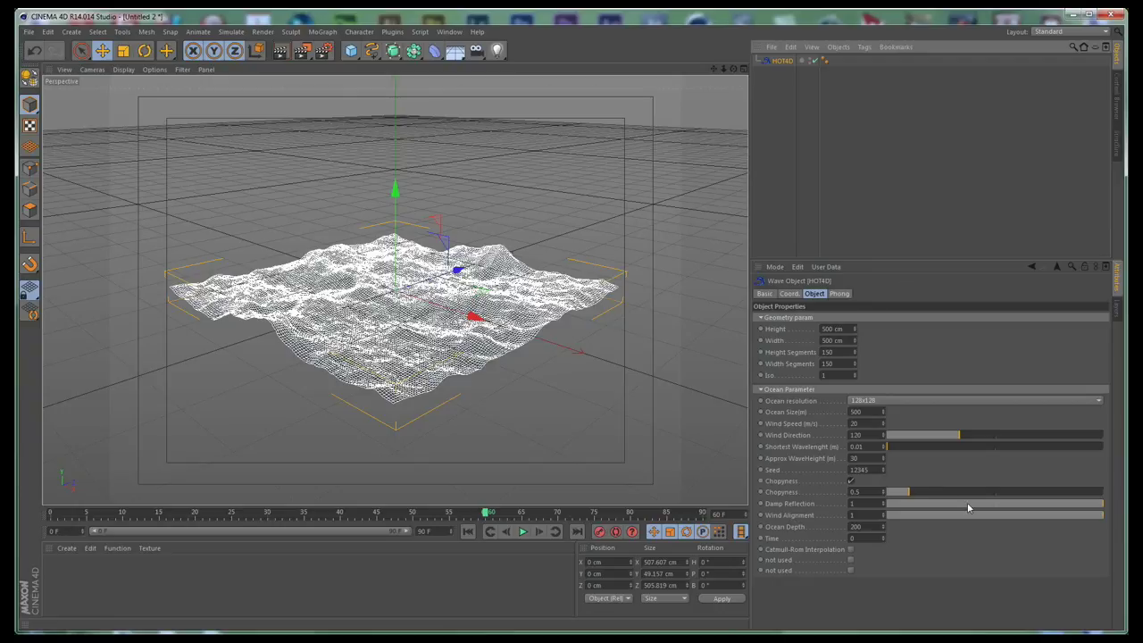
left_click(561, 150)
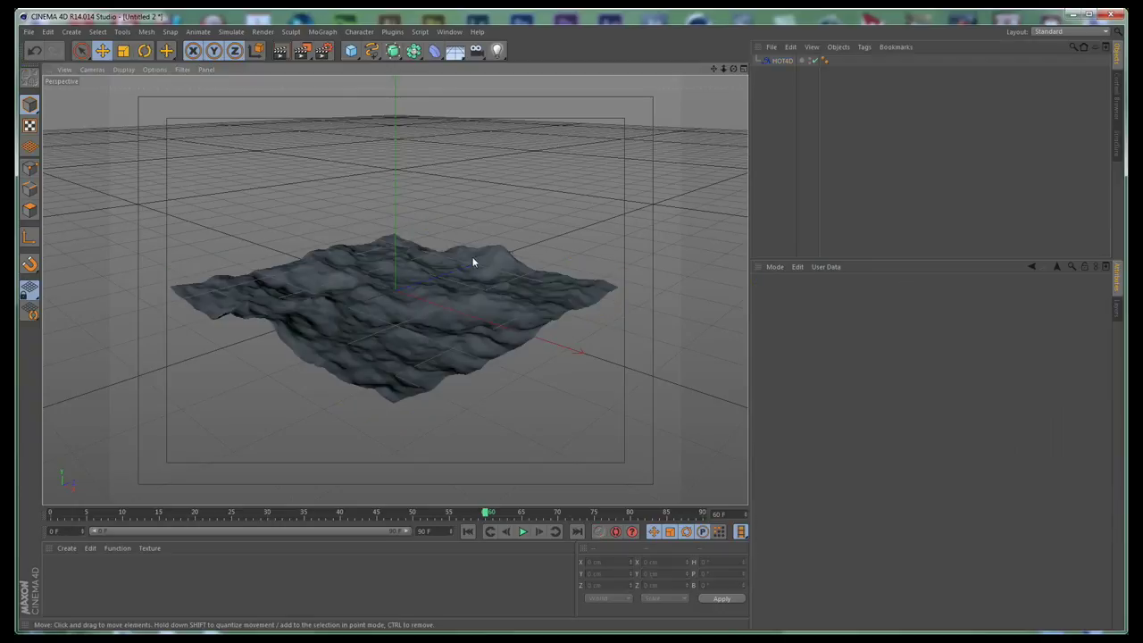
scroll(447, 268, "up", 3)
scroll(426, 283, "up", 5)
scroll(475, 184, "down", 5)
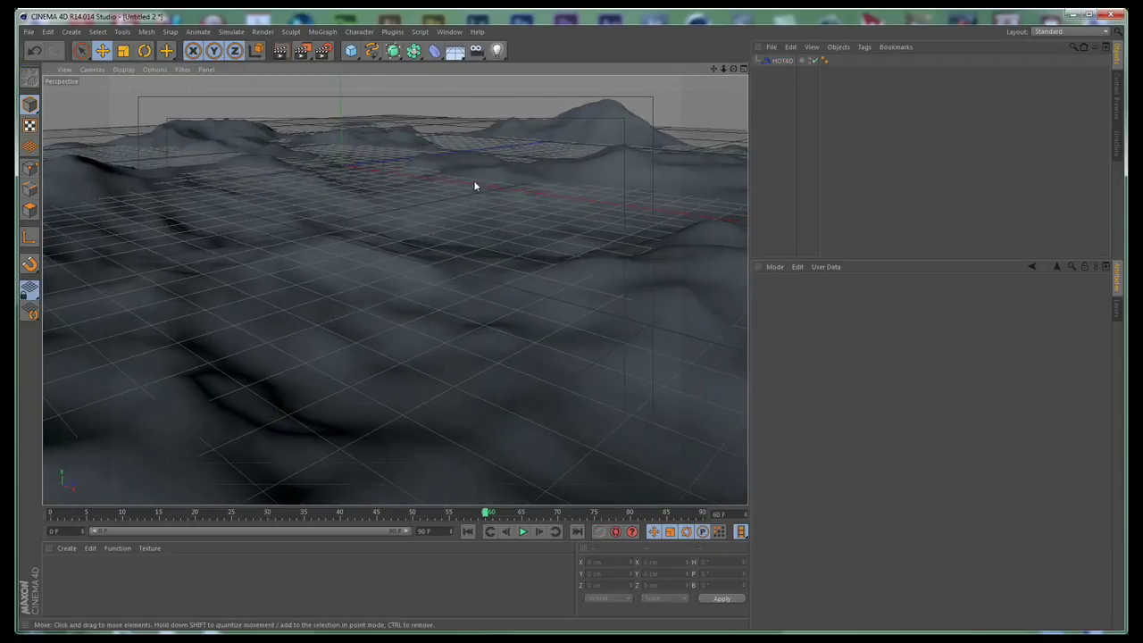
left_click_drag(479, 200, 465, 207, "alt")
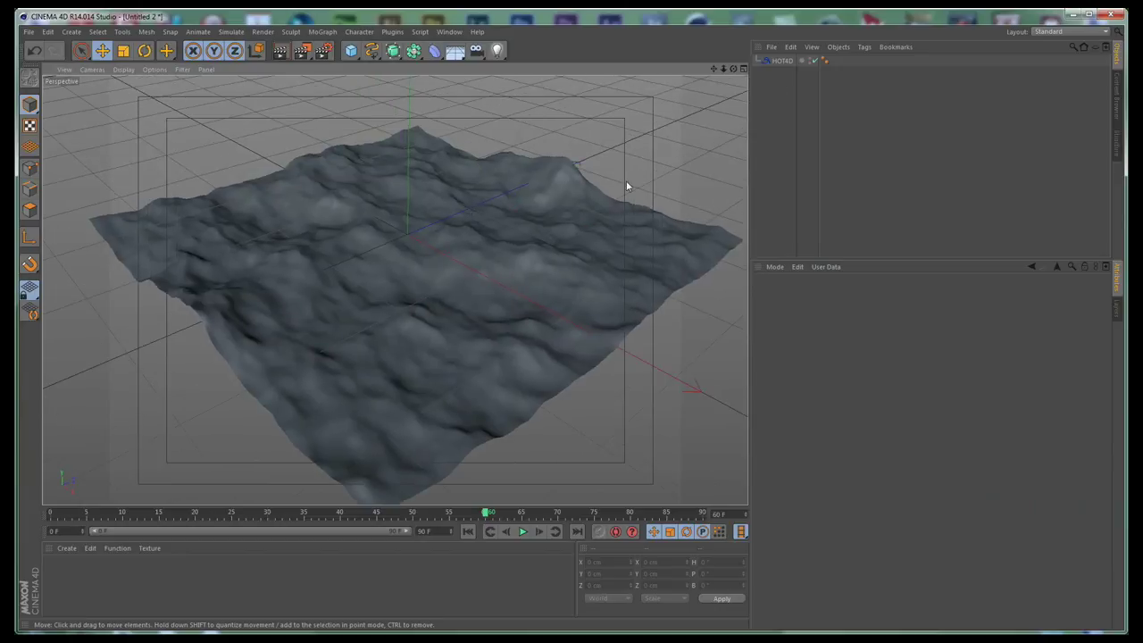
- Set the HOT4D object's height and width to 2000 cm each
left_click(781, 61)
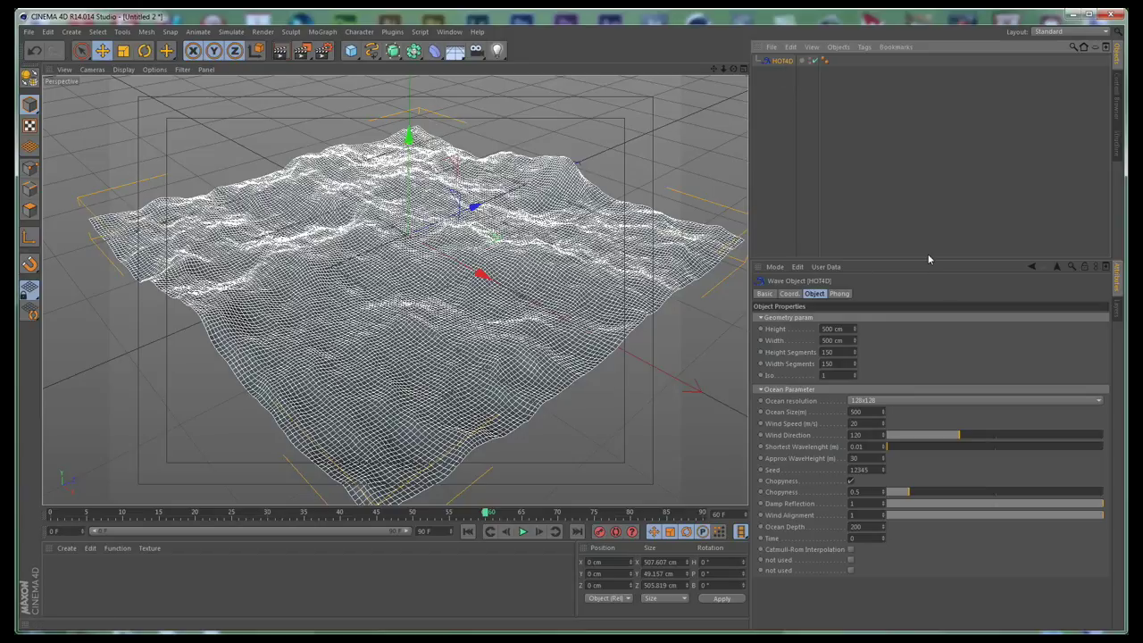
left_click_drag(930, 258, 931, 240)
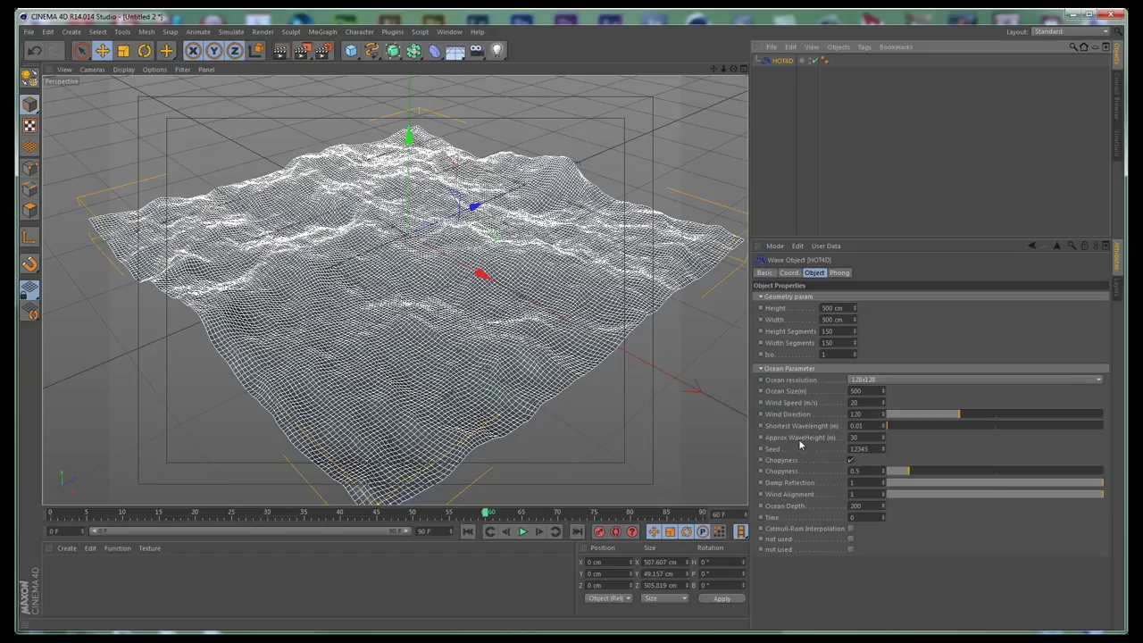
left_click(840, 308)
type("2000")
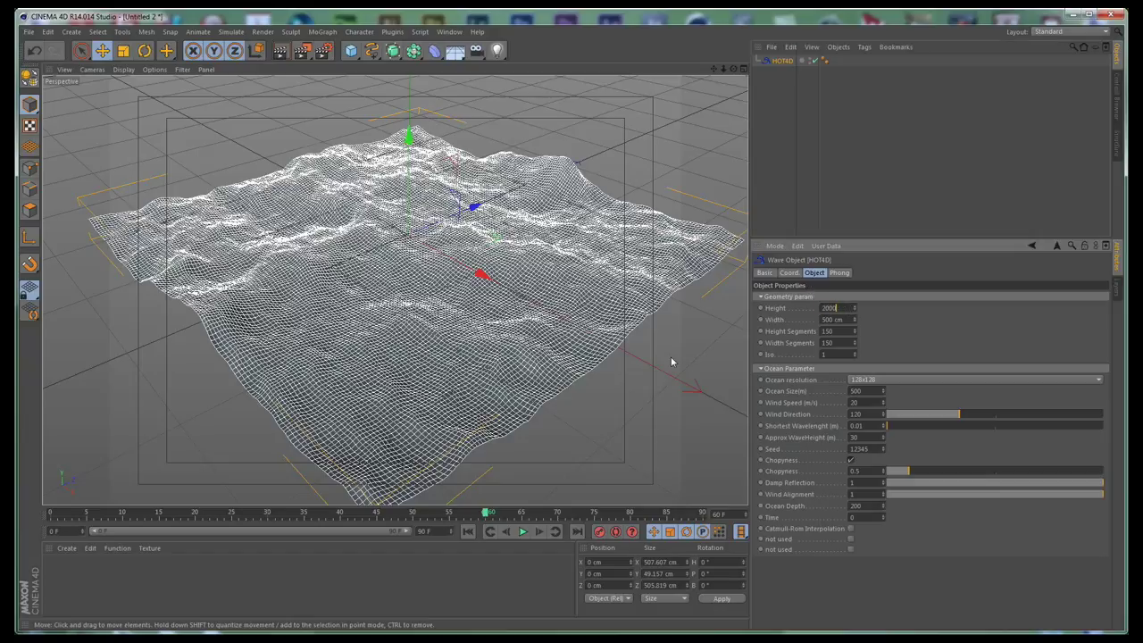
key("Tab")
type("20")
key("Return")
scroll(500, 254, "down", 8)
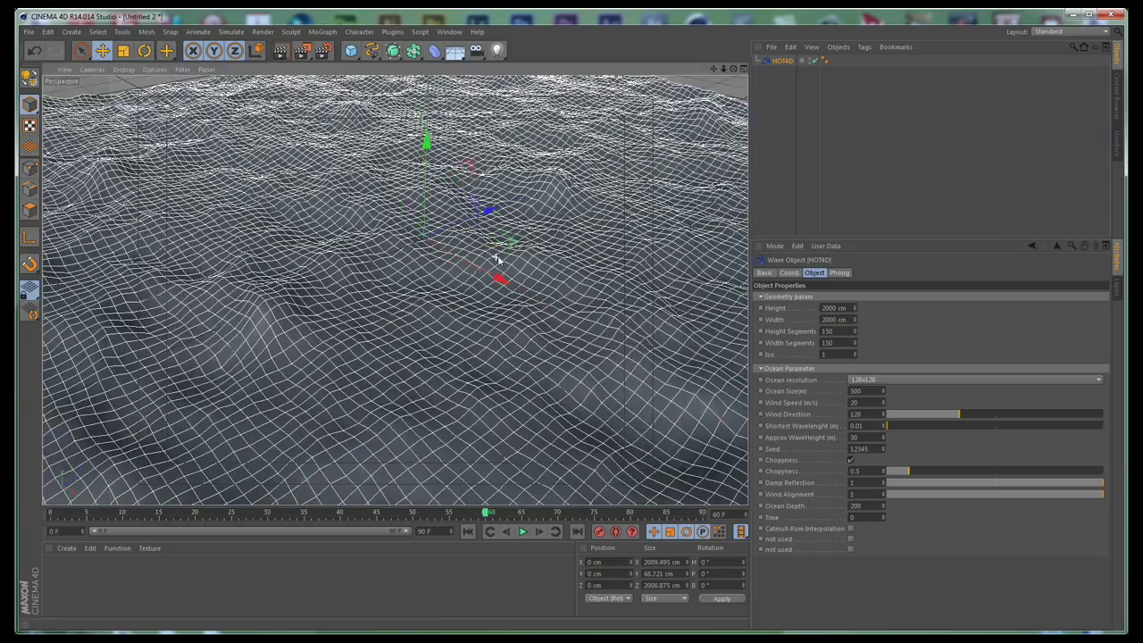
scroll(499, 254, "down", 3)
scroll(500, 254, "up", 3)
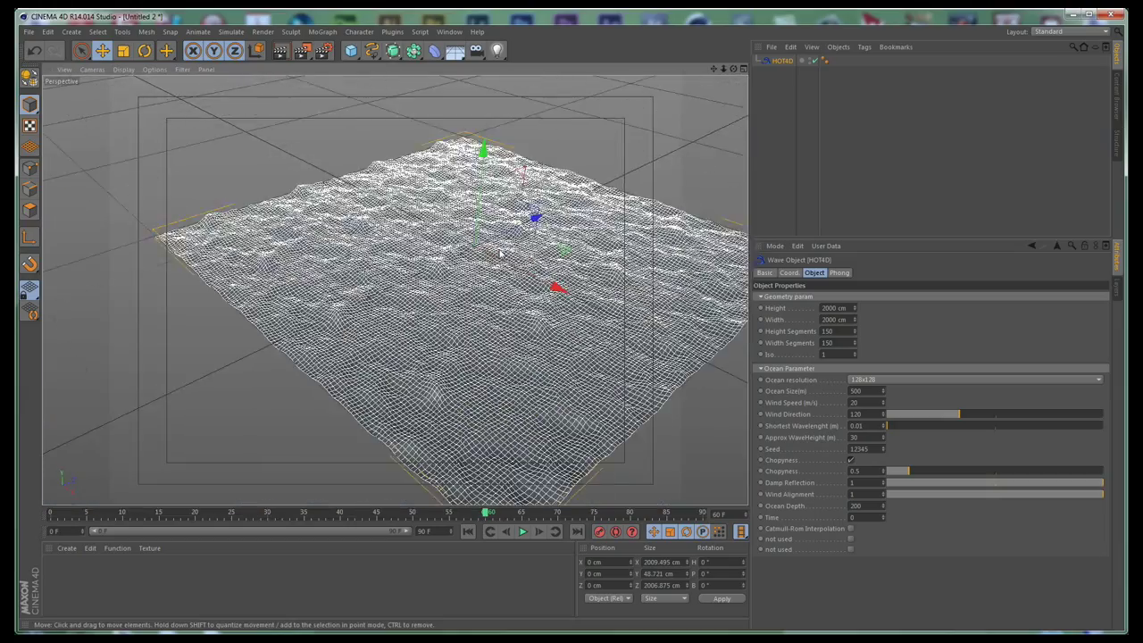
- Set the HOT4D object's height segments and width segments to 300 each
middle_click_drag(534, 241, 474, 281, "alt")
right_click_drag(474, 281, 450, 348, "alt")
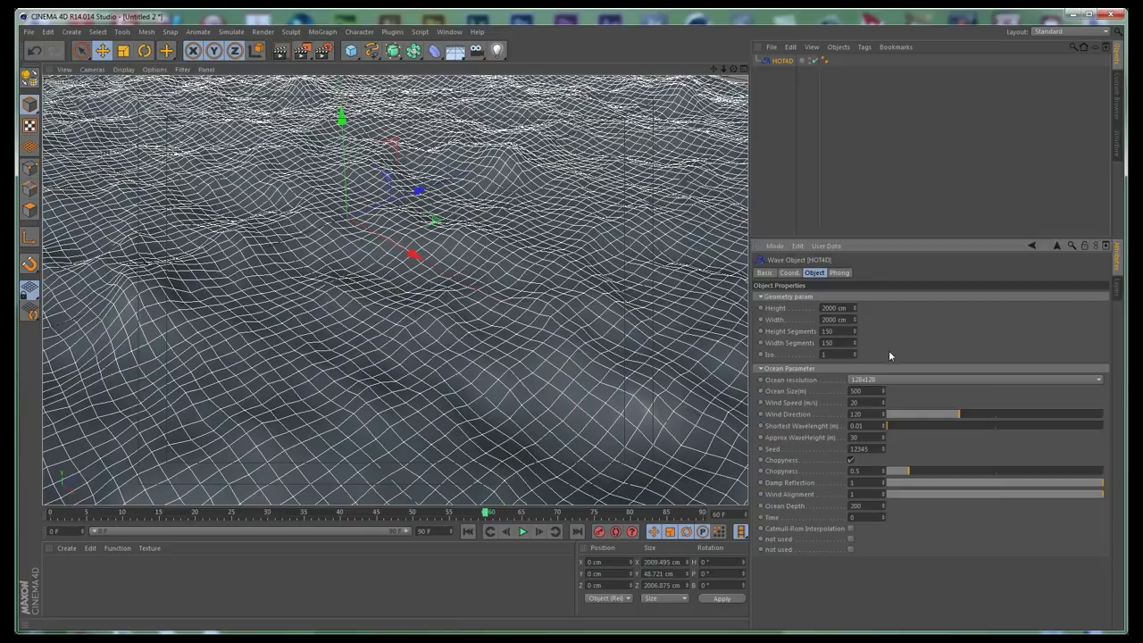
left_click(849, 332)
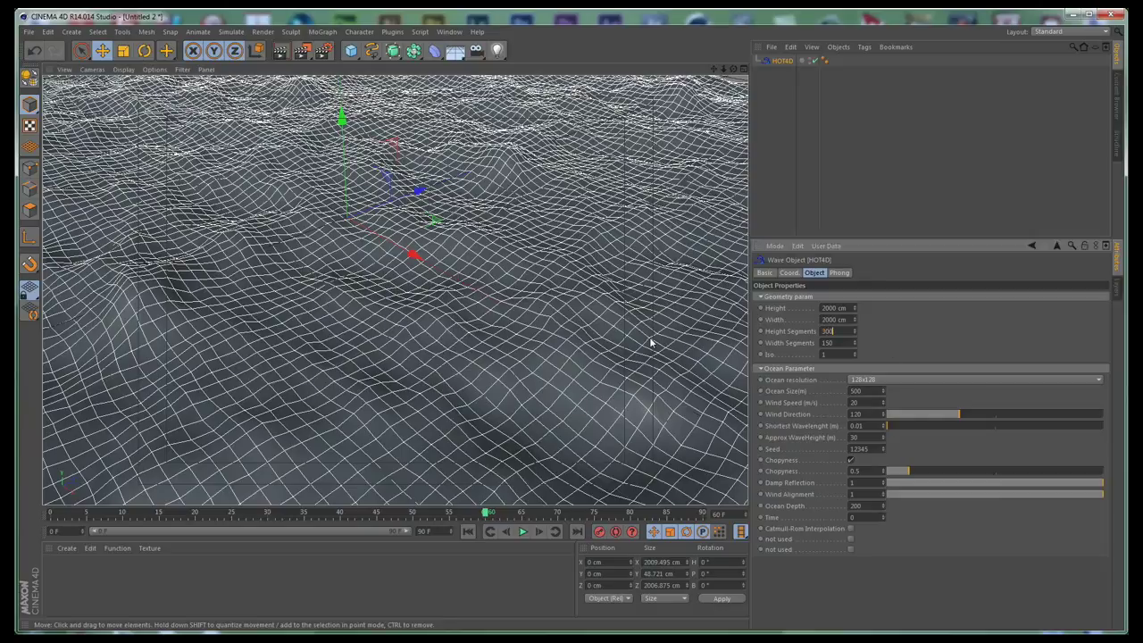
key("Tab")
type("300")
key("Return")
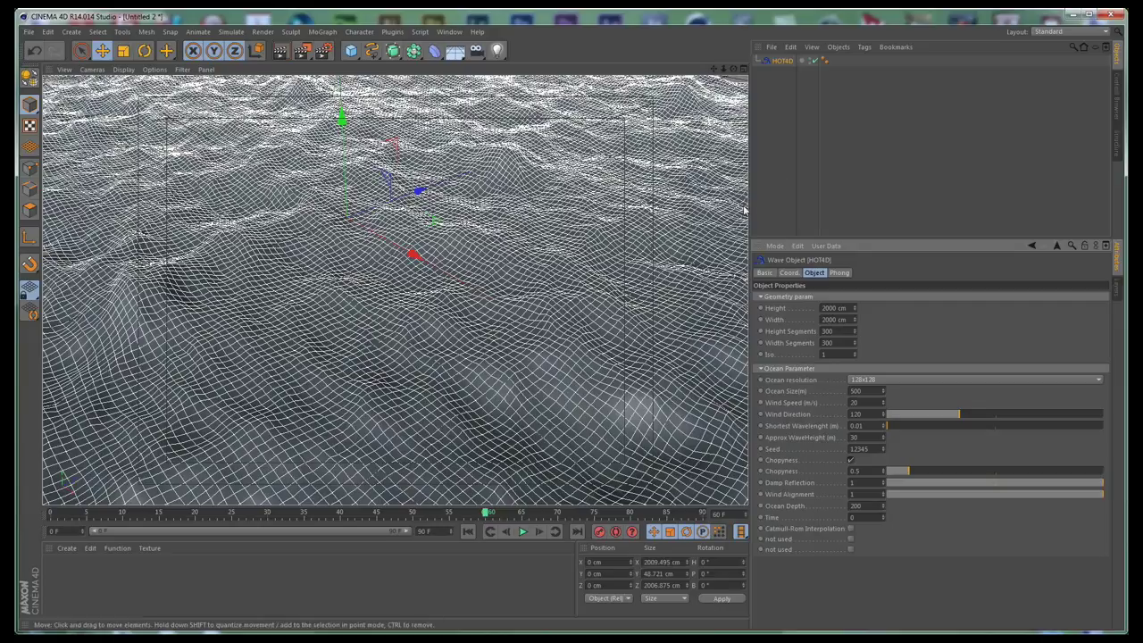
left_click(524, 211)
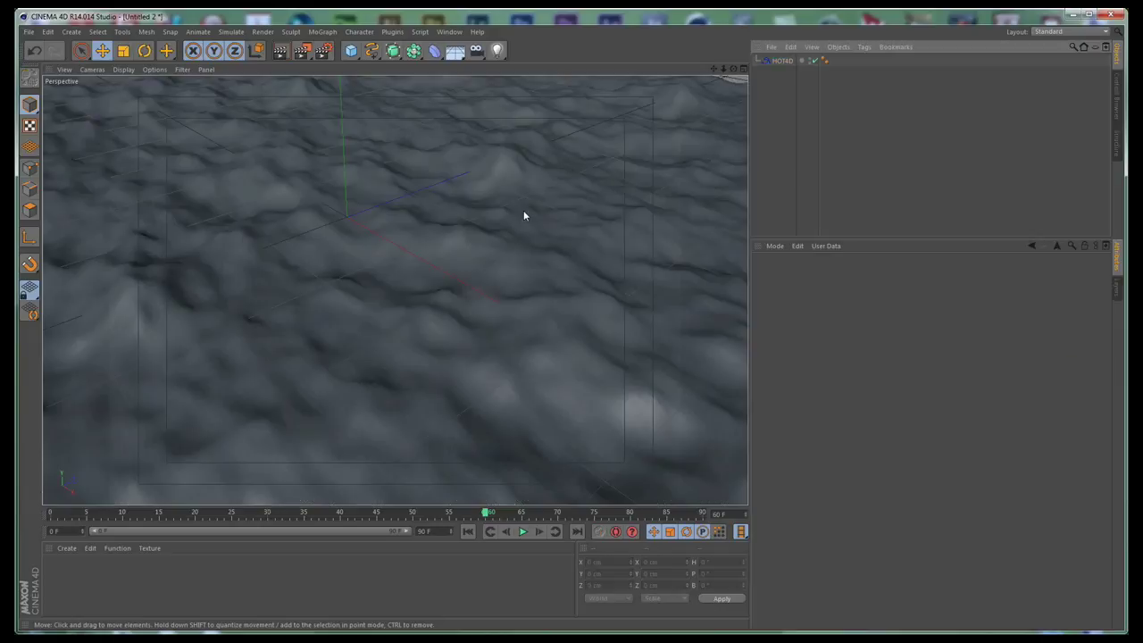
- Select the HOT4D object, play the animation briefly to check for wave motion, and return to frame 0
left_click(783, 60)
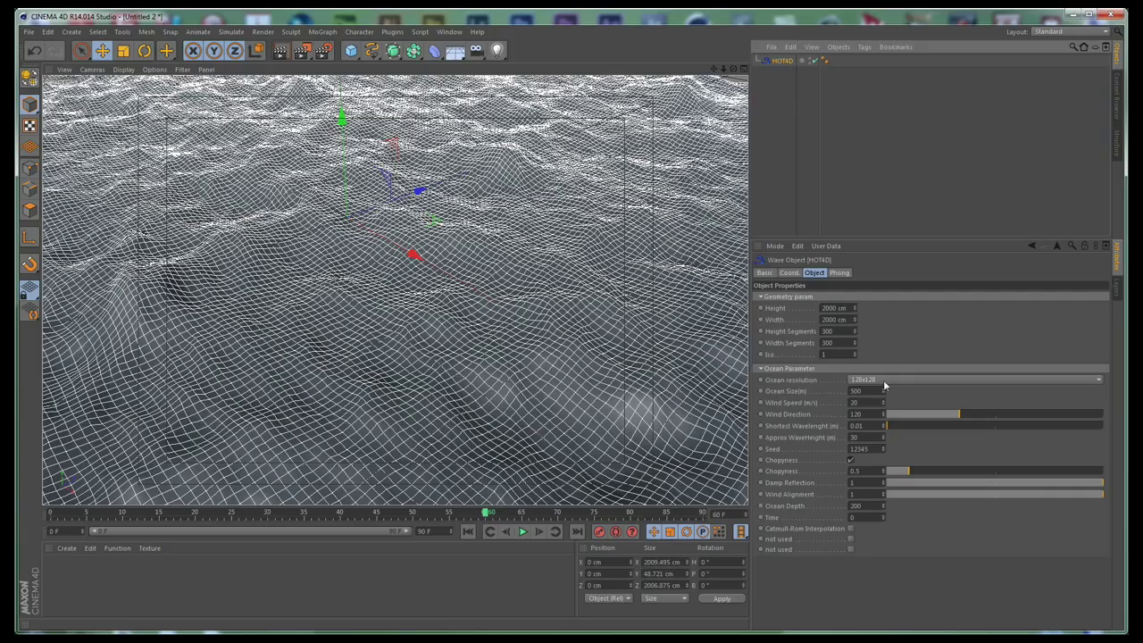
left_click_drag(464, 363, 493, 289, "alt")
left_click(522, 531)
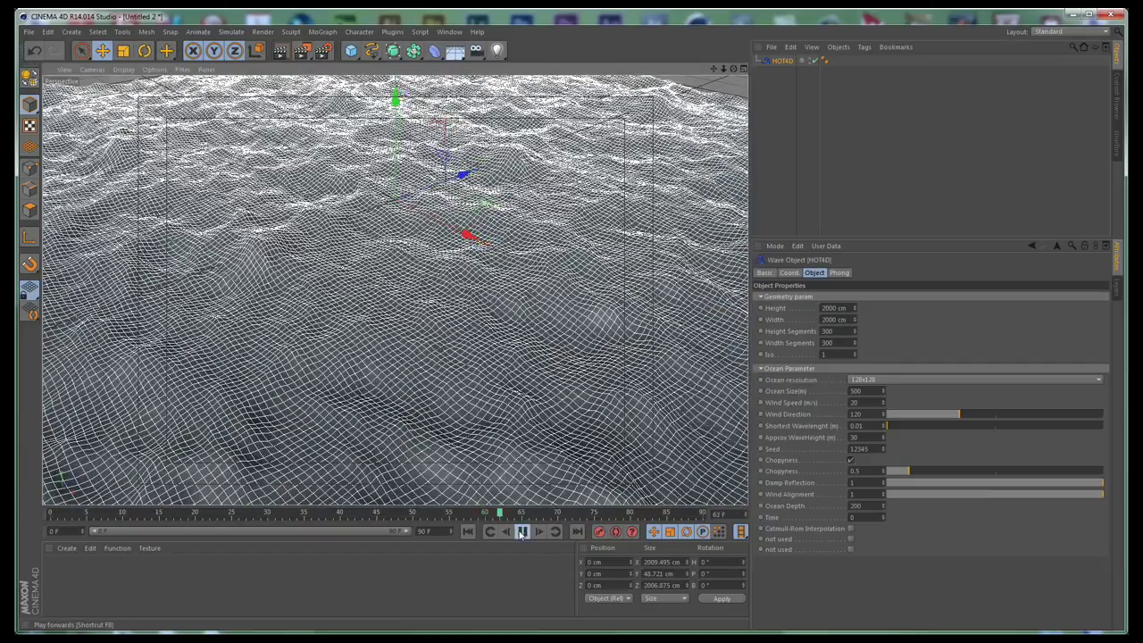
left_click(521, 532)
left_click_drag(599, 517, 51, 516)
left_click_drag(515, 409, 548, 382, "alt")
left_click_drag(456, 404, 457, 381, "alt")
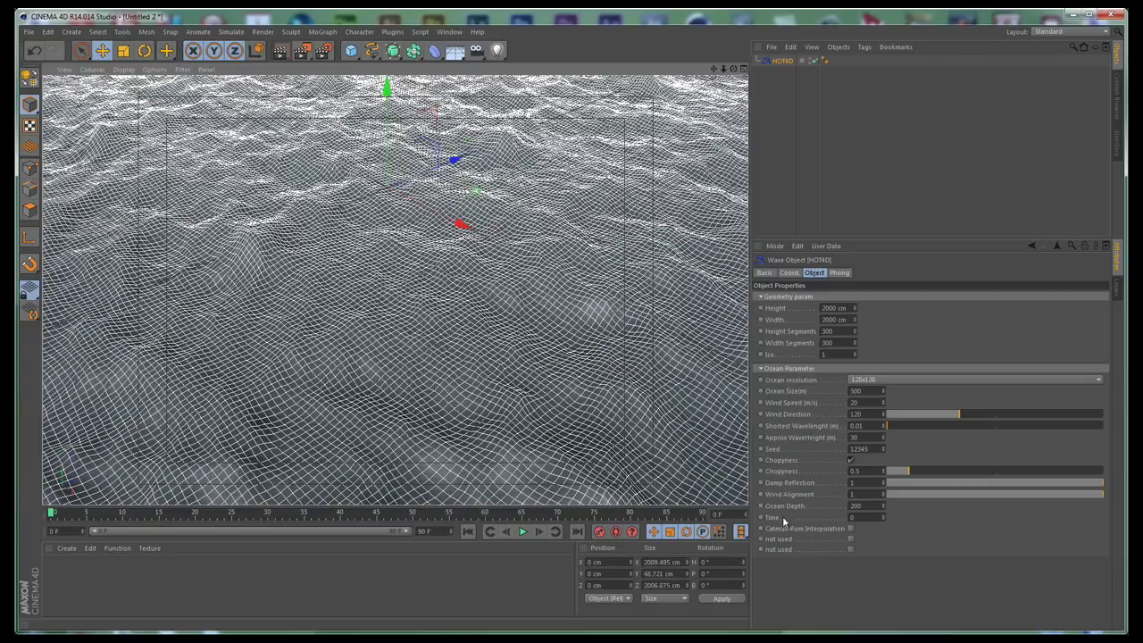
- Try raising the HOT4D object's Time value to preview the wave motion, and undo the change
left_click_drag(884, 518, 884, 506)
key("ctrl+z")
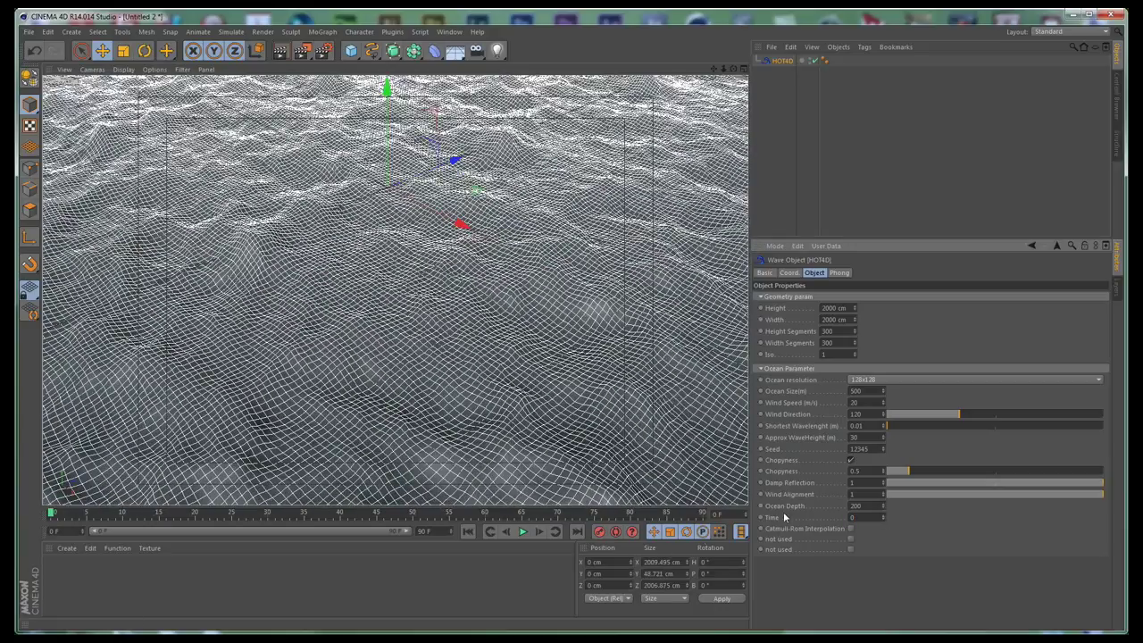
- Keyframe the HOT4D object's Time parameter from 0 at frame 0 to 25 at frame 90
left_click(578, 532)
type("25")
key("Return")
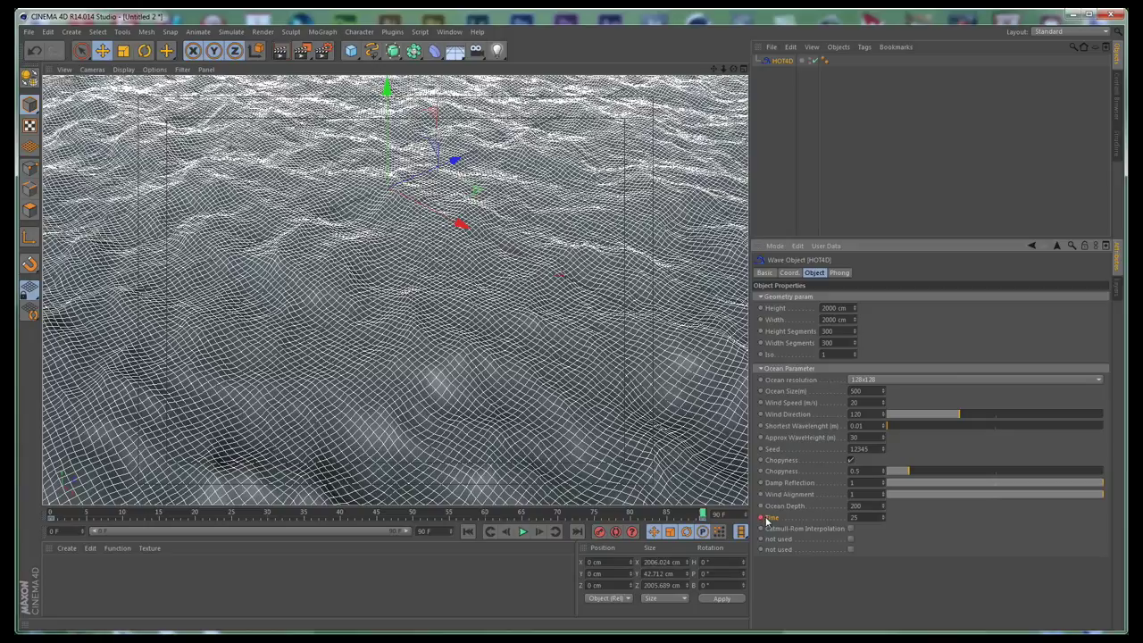
- Open the Timeline window, position it over the viewport and enlarge it
left_click(450, 32)
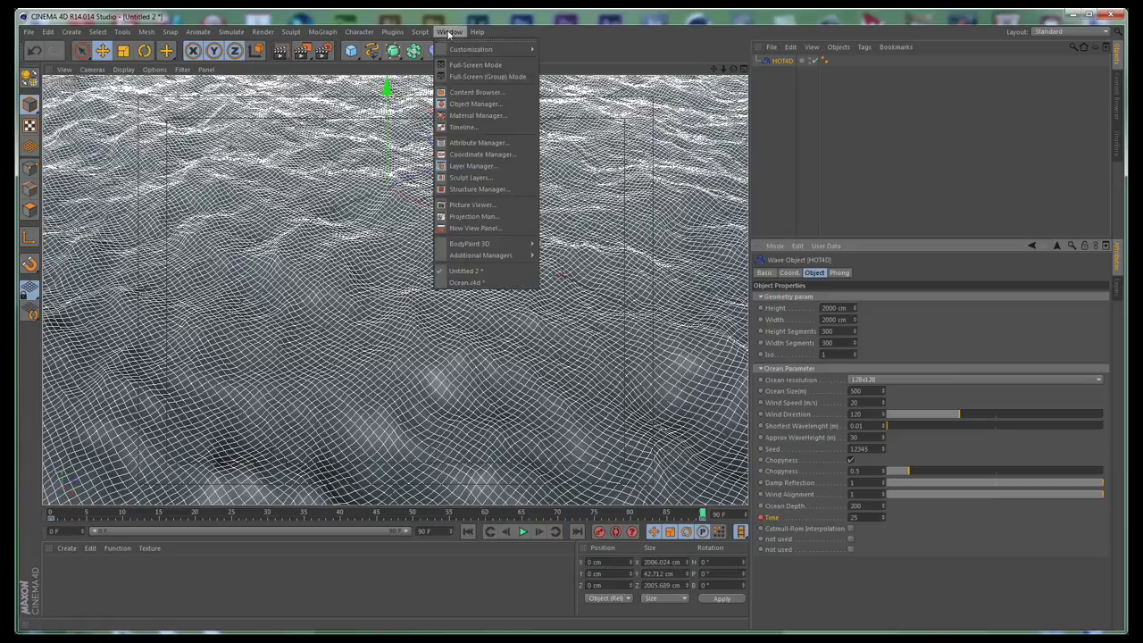
left_click(480, 127)
left_click_drag(357, 101, 465, 111)
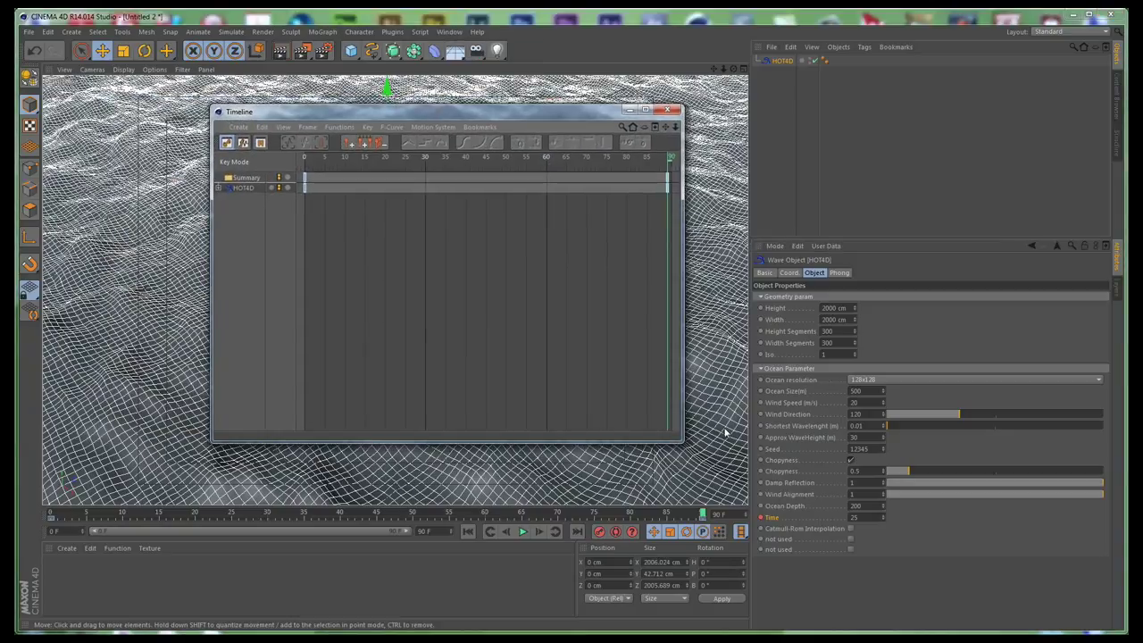
left_click_drag(688, 446, 841, 491)
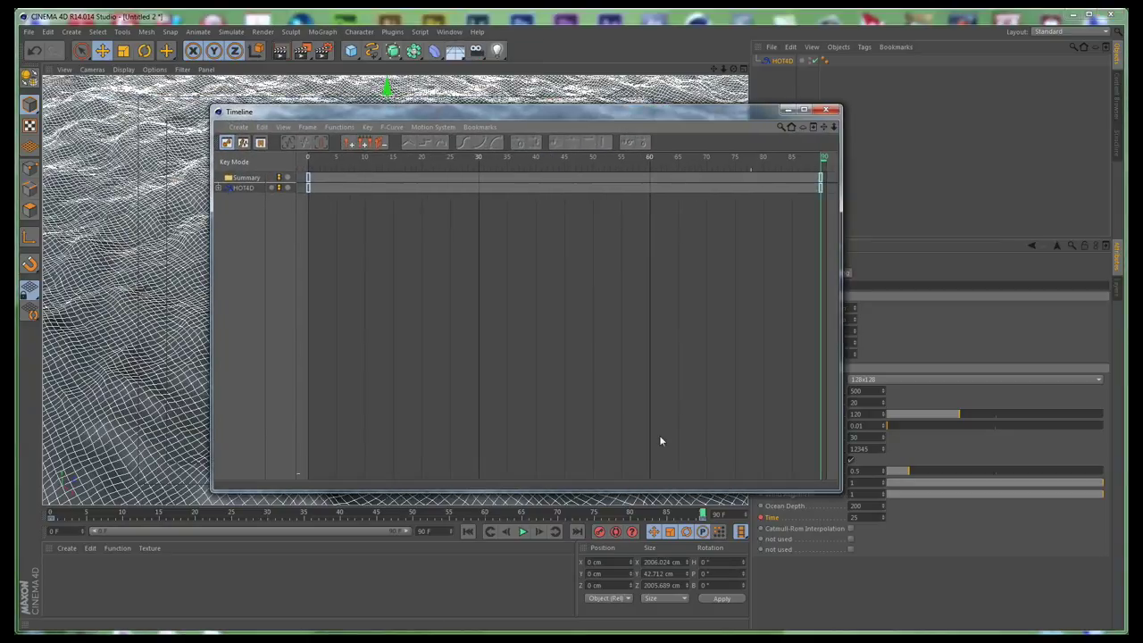
- Show the F-curve of the HOT4D object's Time track and set its keys to linear interpolation
left_click(220, 188)
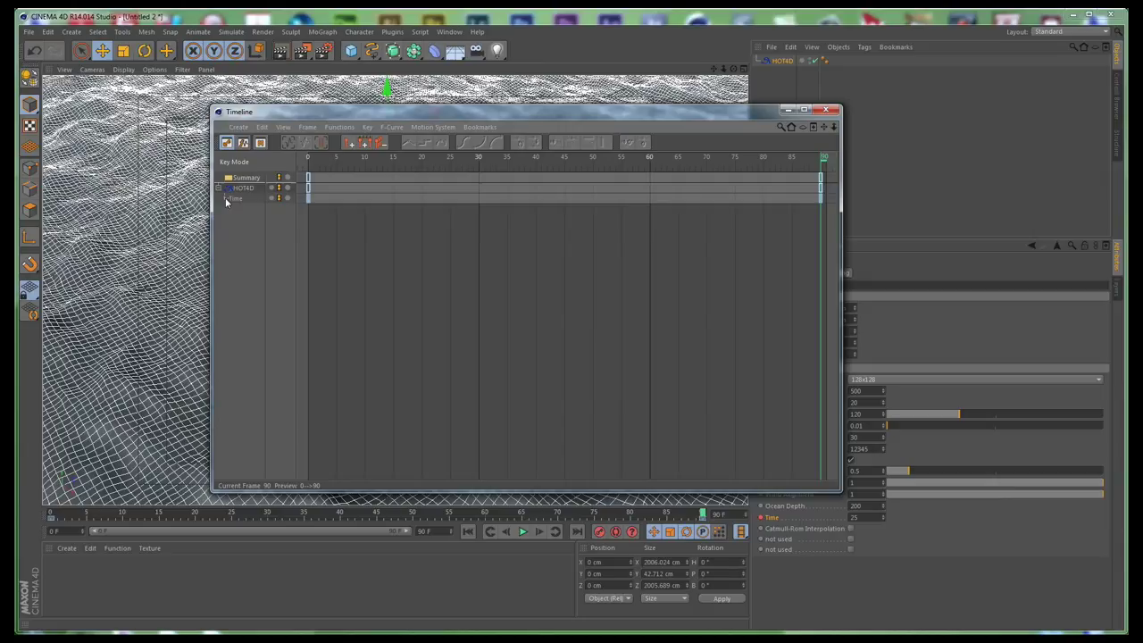
left_click(242, 142)
left_click(242, 188)
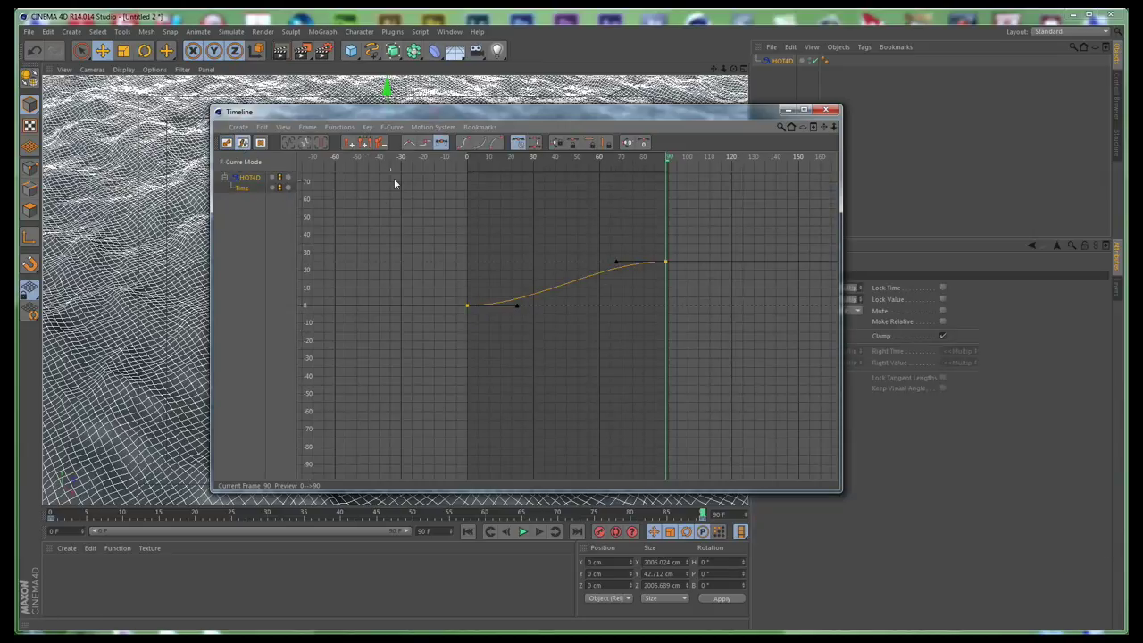
left_click(408, 143)
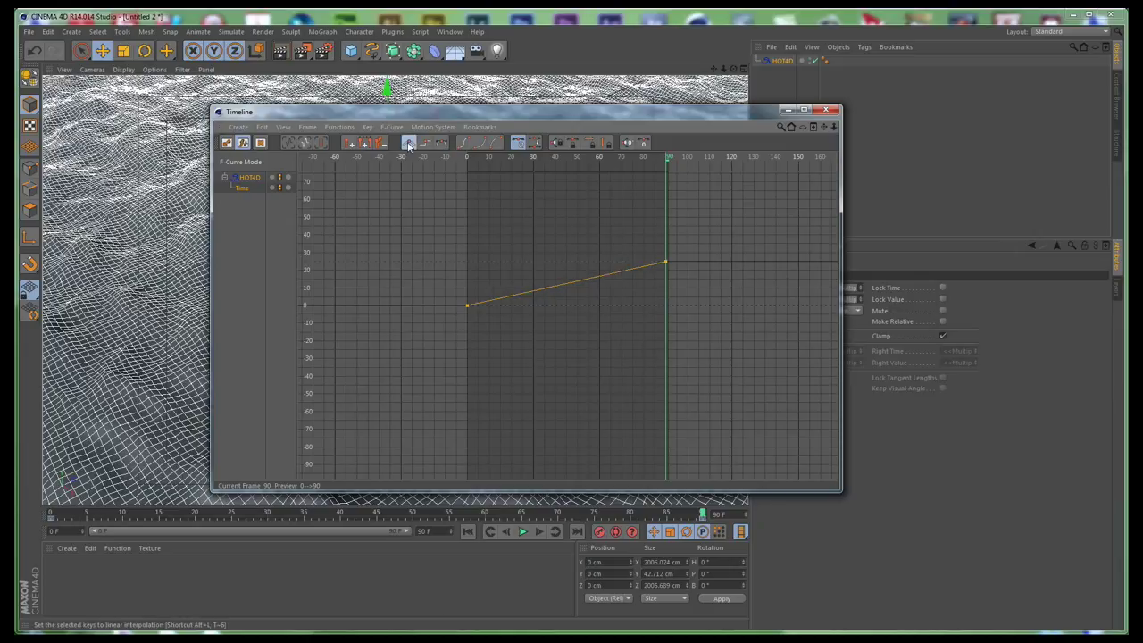
- Close the Timeline window and play back the animation to preview the wave motion, stopping at frame 66
left_click(826, 110)
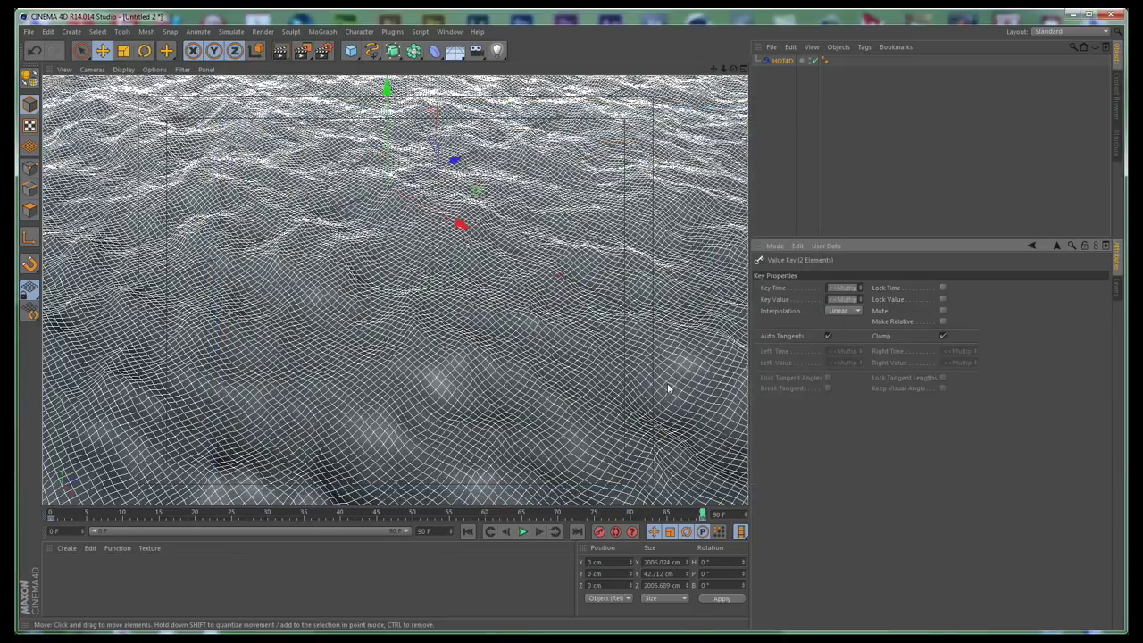
left_click(786, 148)
left_click(522, 532)
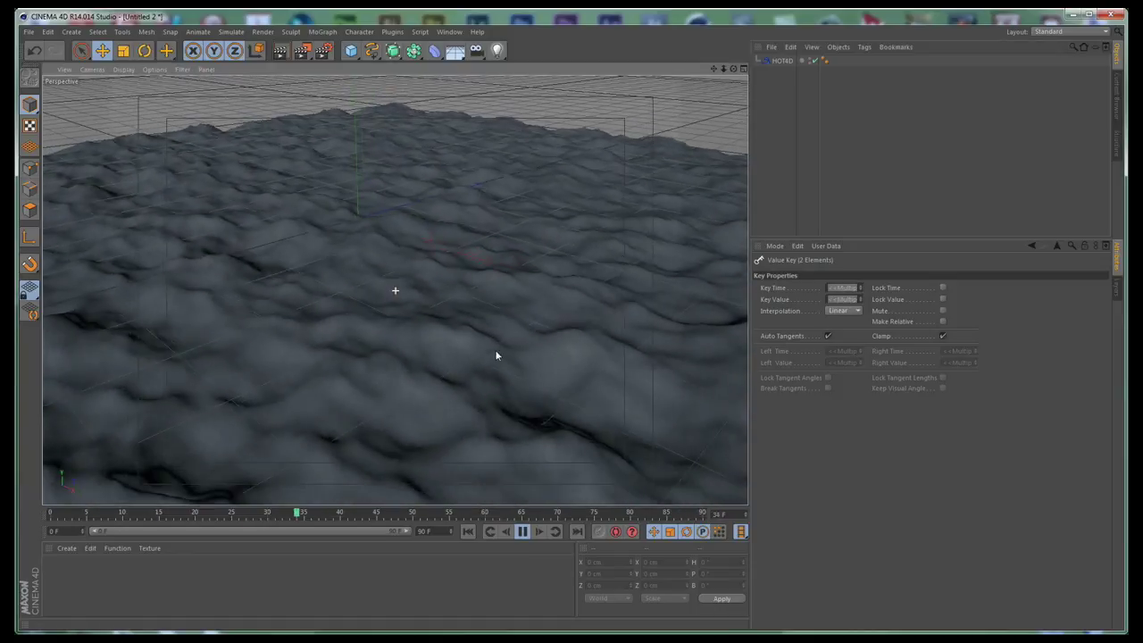
left_click(522, 531)
left_click(783, 61)
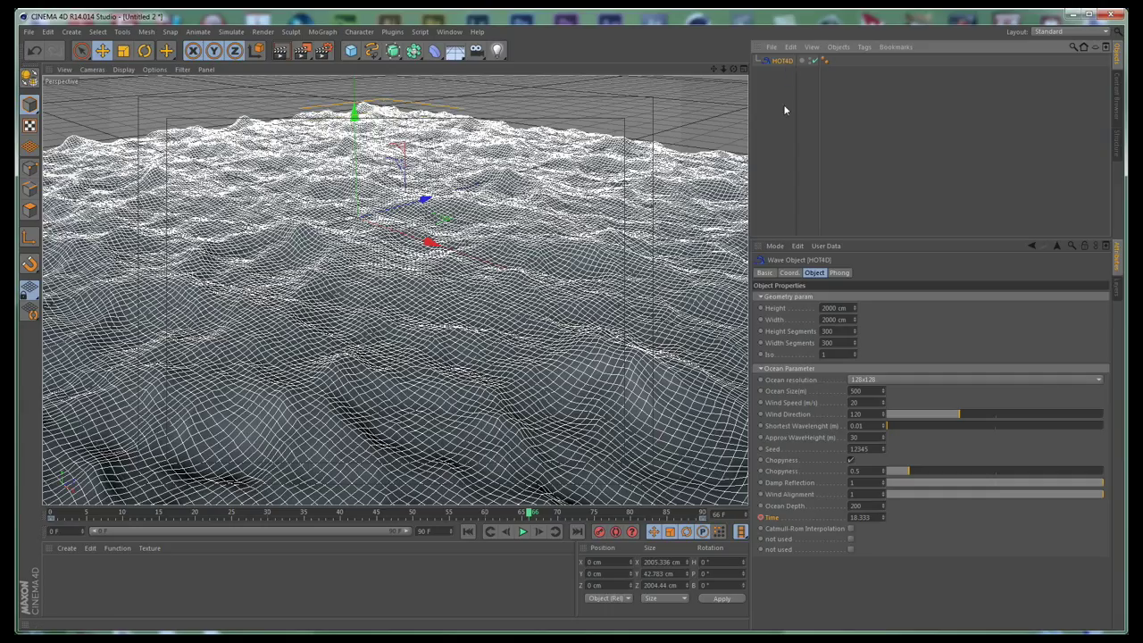
left_click_drag(499, 277, 491, 285, "alt")
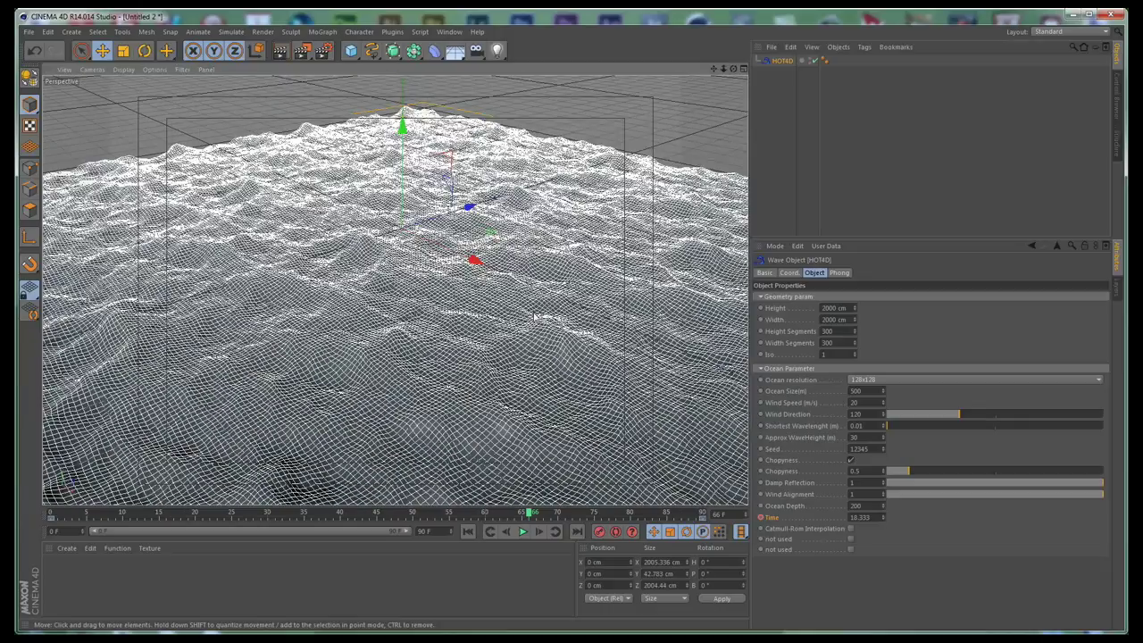
left_click_drag(537, 318, 415, 282, "alt")
left_click(783, 124)
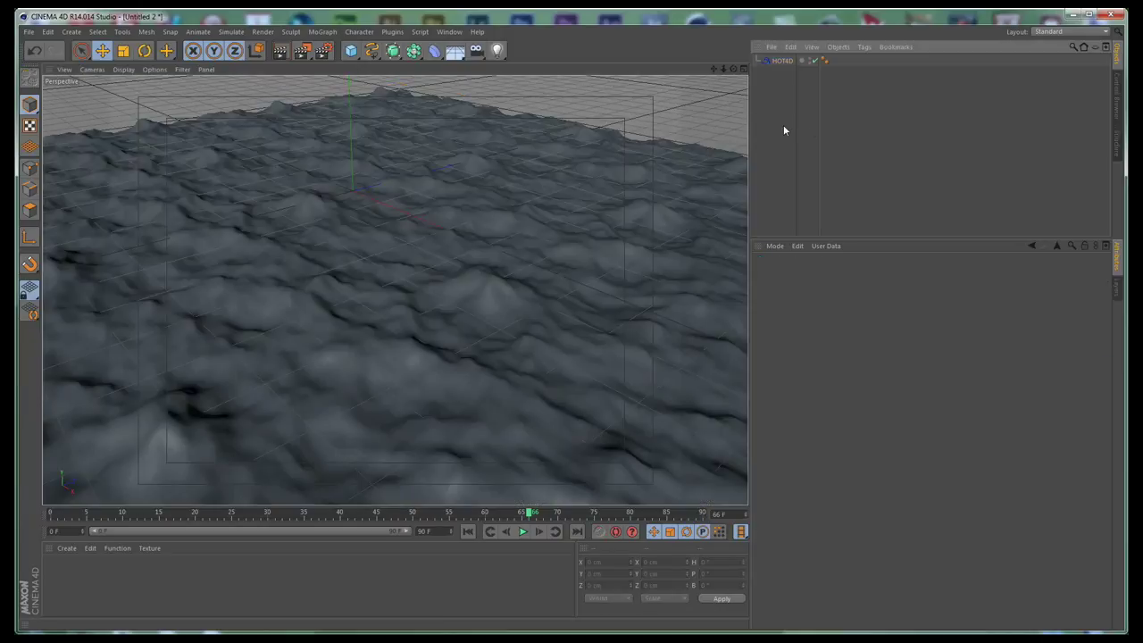
- Set the render output size to 1280 × 720 pixels and close the render settings
key("ctrl+b")
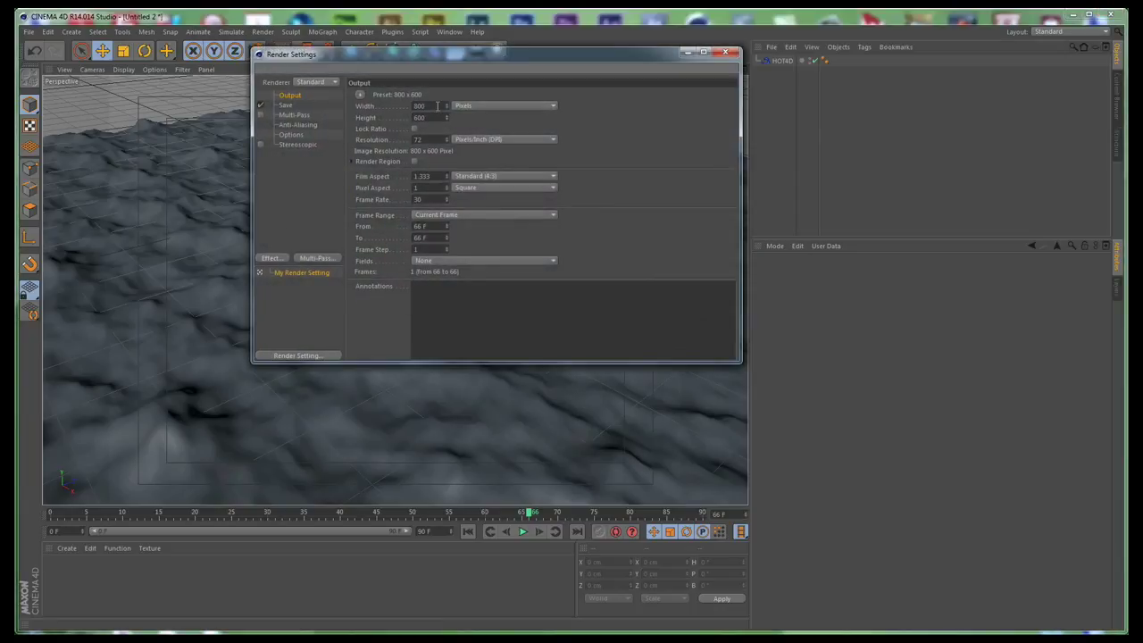
type("1280")
key("Tab")
type("720")
key("Return")
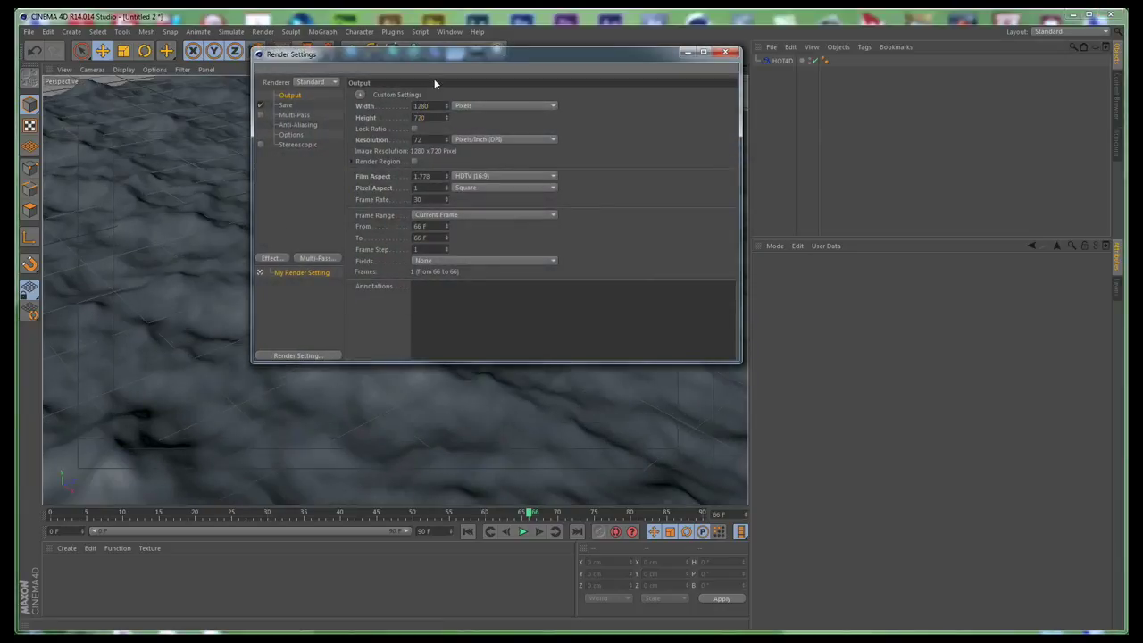
left_click(724, 54)
- Set the HOT4D object's Ocean resolution to 16x16 and inspect the shaded surface up close
left_click(781, 60)
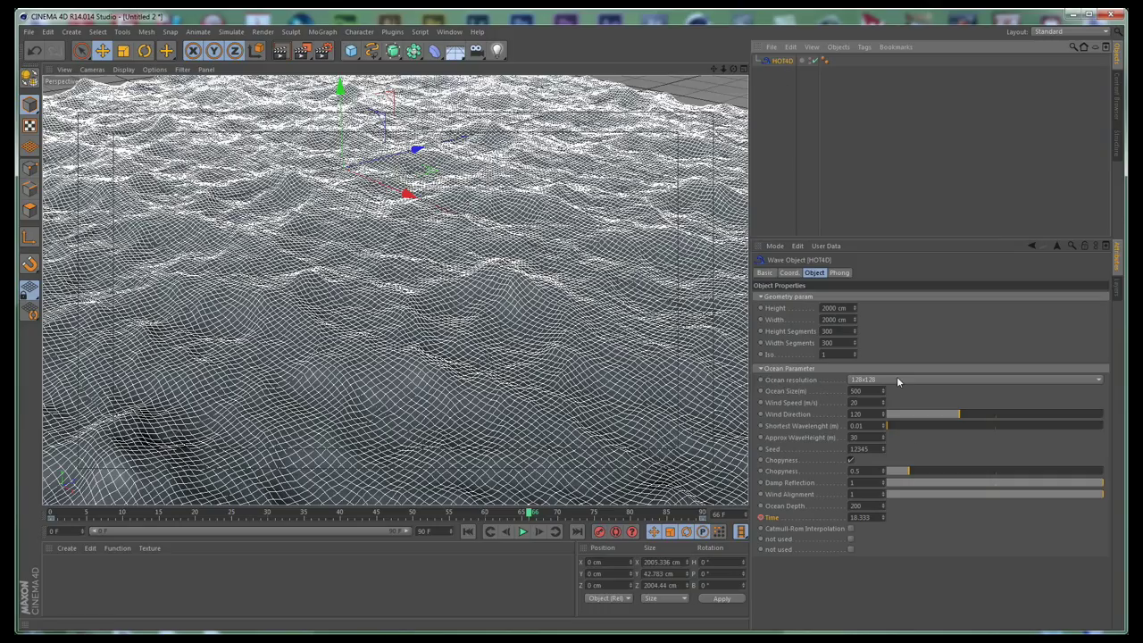
scroll(480, 309, "down", 3)
scroll(487, 309, "down", 3)
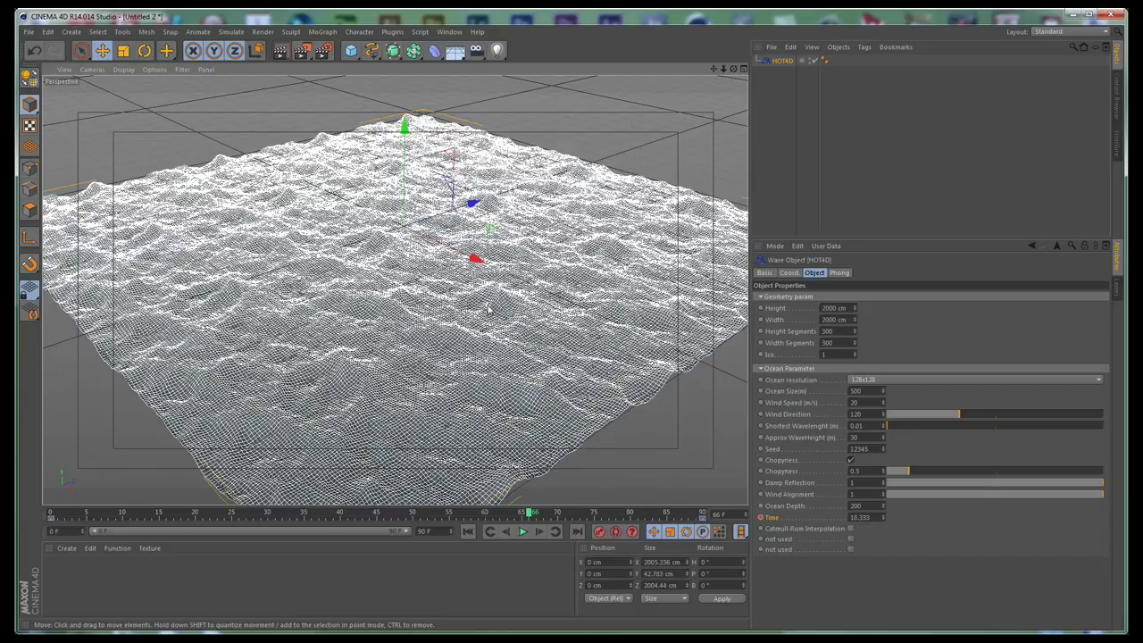
left_click(867, 380)
left_click(877, 390)
left_click(794, 100)
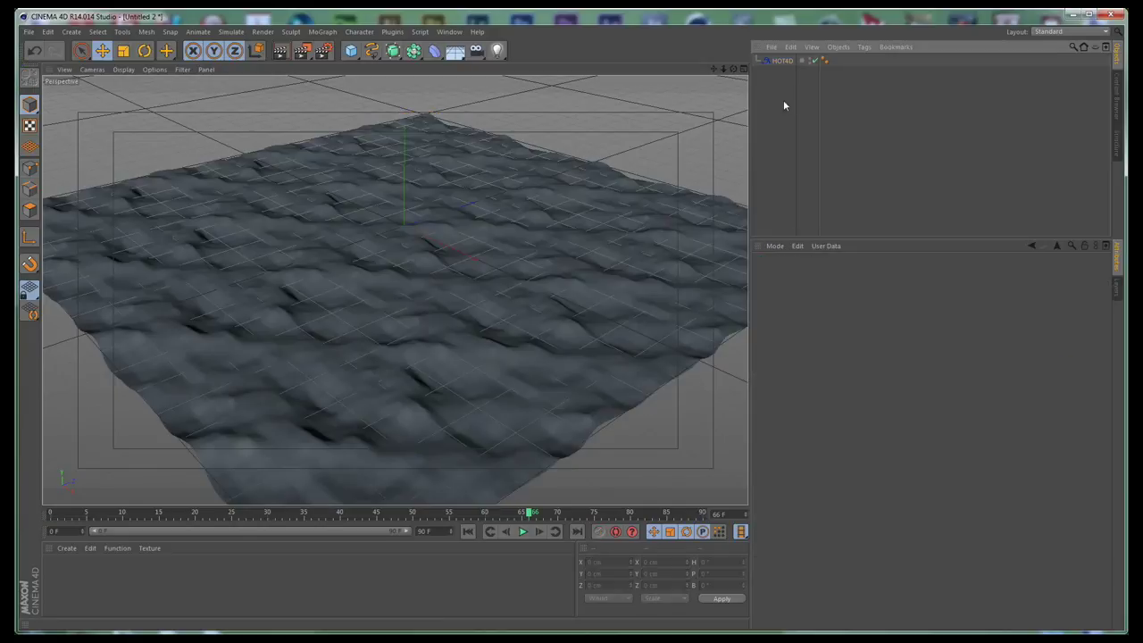
scroll(514, 375, "up", 5)
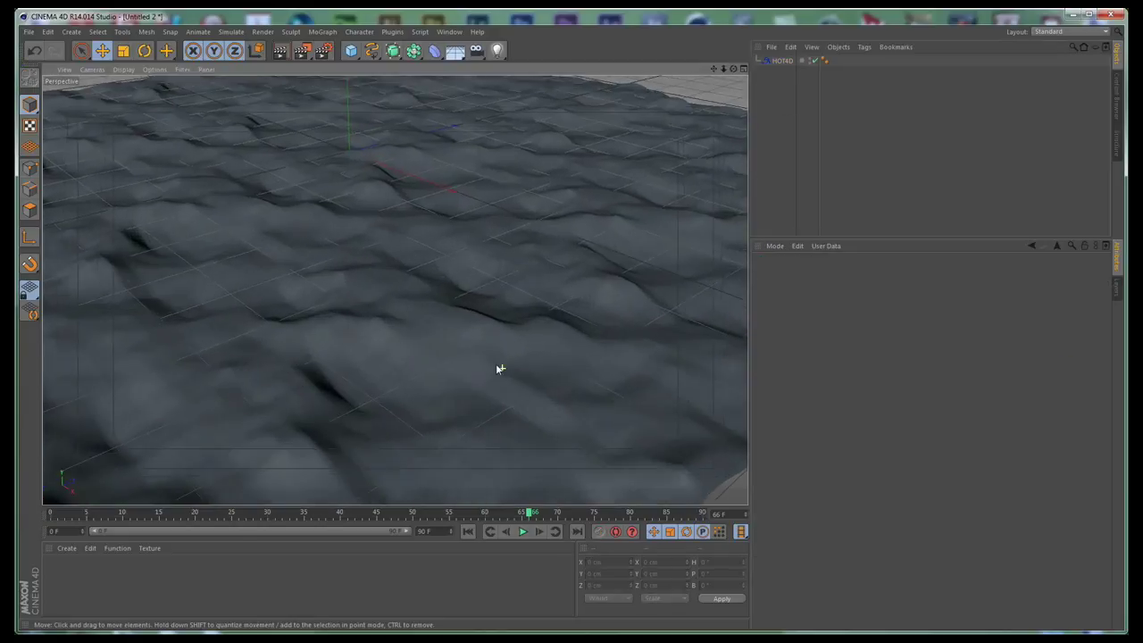
scroll(495, 367, "down", 5)
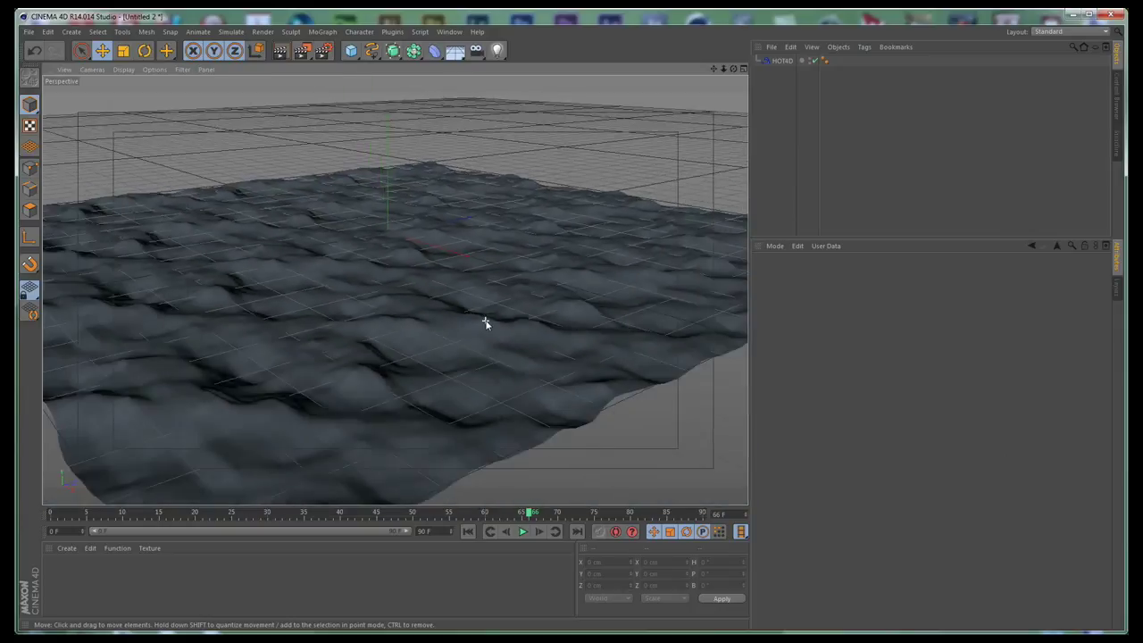
left_click_drag(486, 322, 515, 261, "alt")
- Raise the HOT4D object's Ocean resolution to 64x64 and deselect it to view the shaded waves
left_click(783, 62)
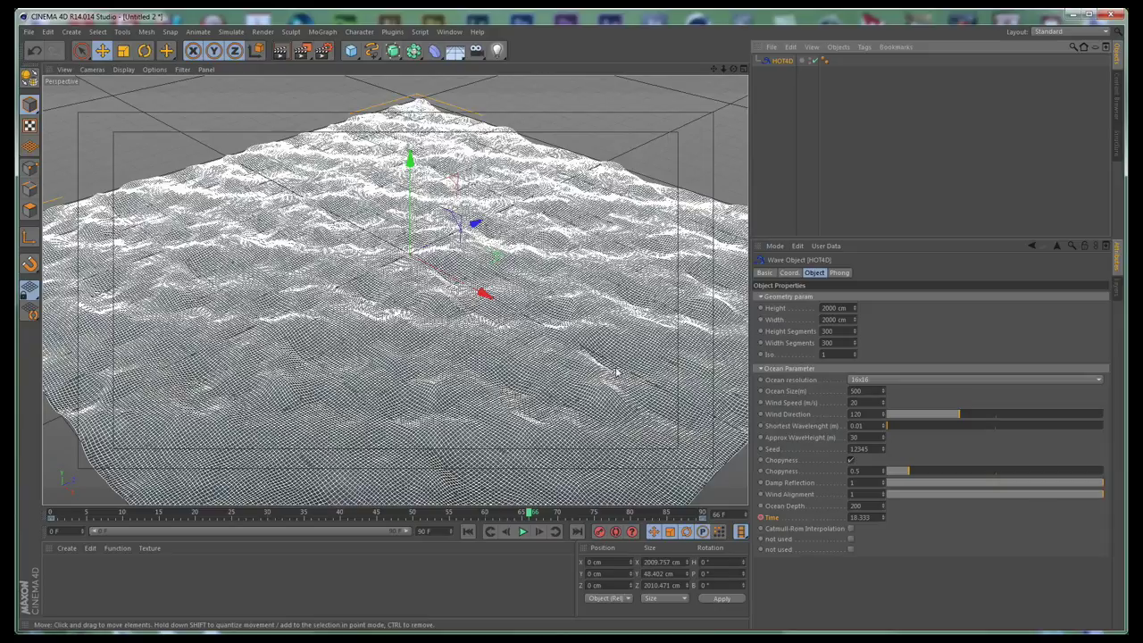
left_click(890, 379)
left_click(879, 415)
left_click(778, 162)
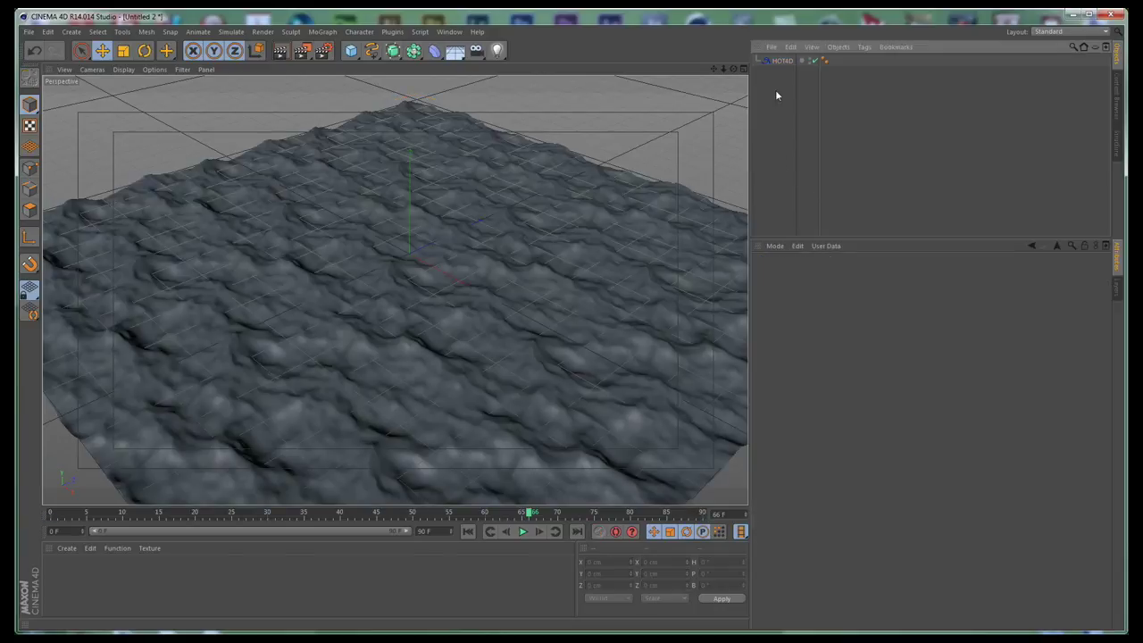
- Set the HOT4D object's Ocean resolution to 1024x1024 and inspect the finer wave detail
left_click(783, 60)
left_click(880, 380)
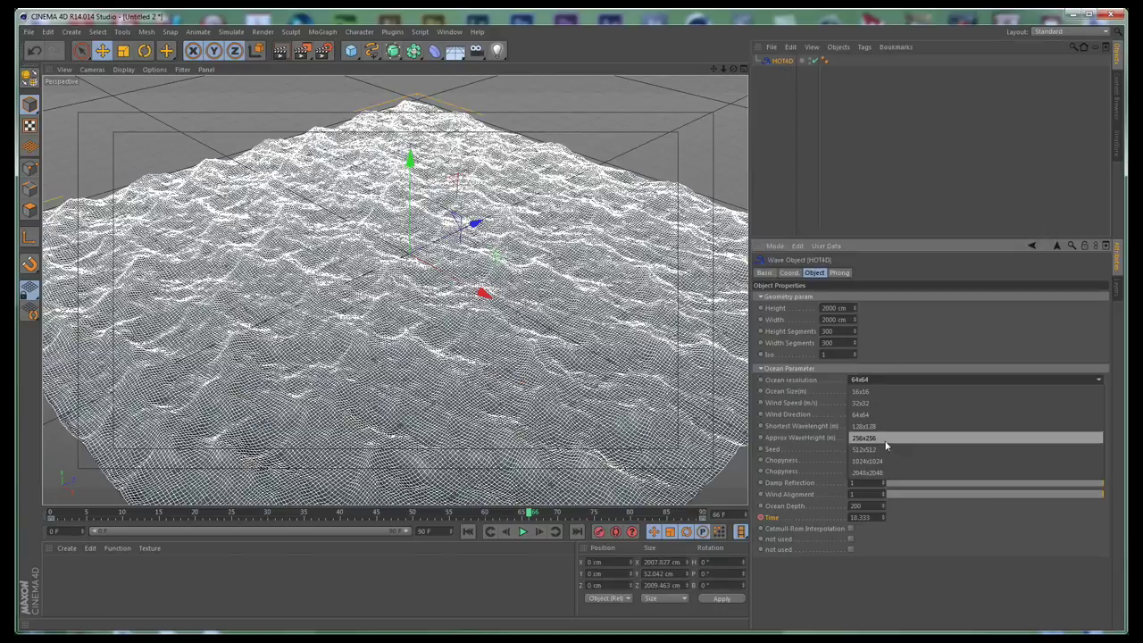
left_click(889, 461)
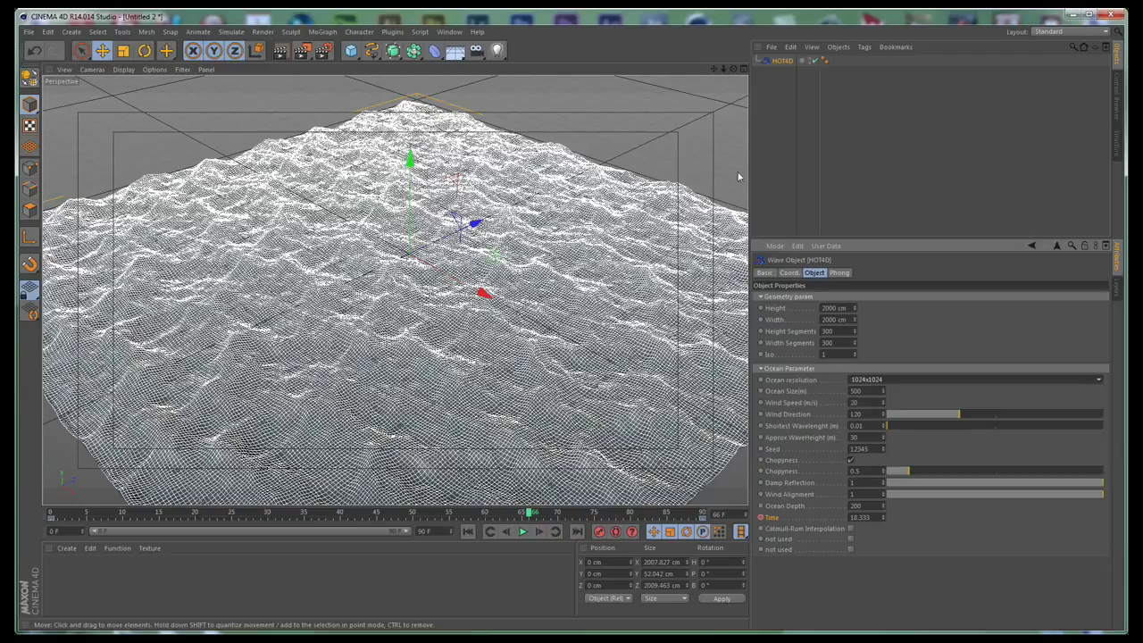
left_click(768, 136)
scroll(514, 341, "up", 3)
left_click_drag(515, 341, 458, 419, "alt")
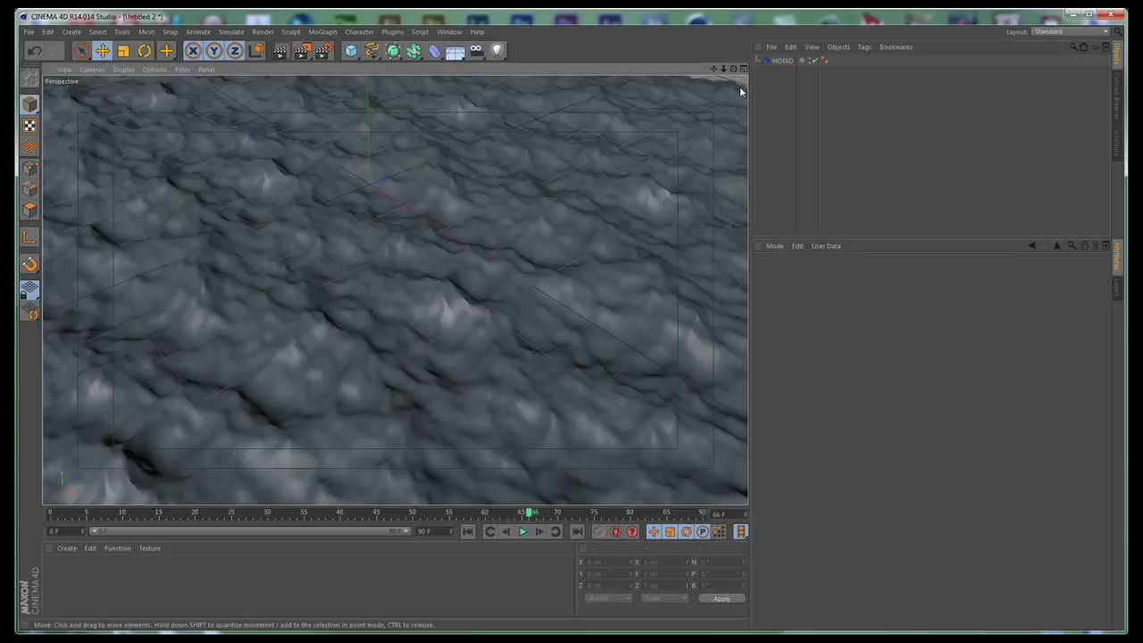
- Set the HOT4D object's Ocean resolution to 2048x2048 and inspect the deselected surface
left_click(782, 60)
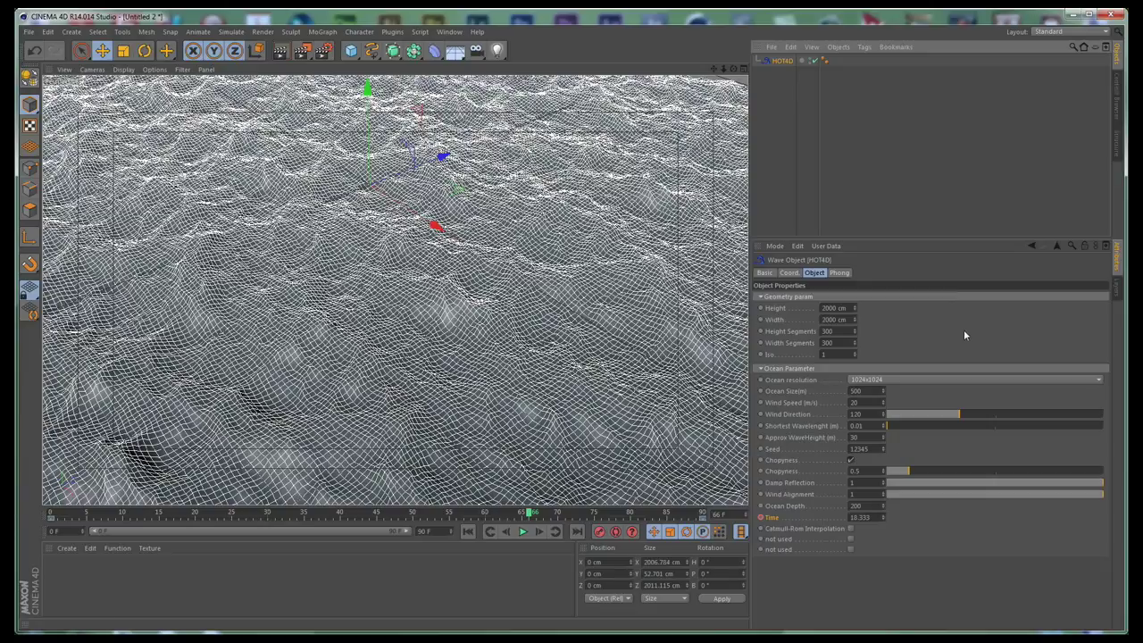
left_click(879, 382)
left_click(882, 474)
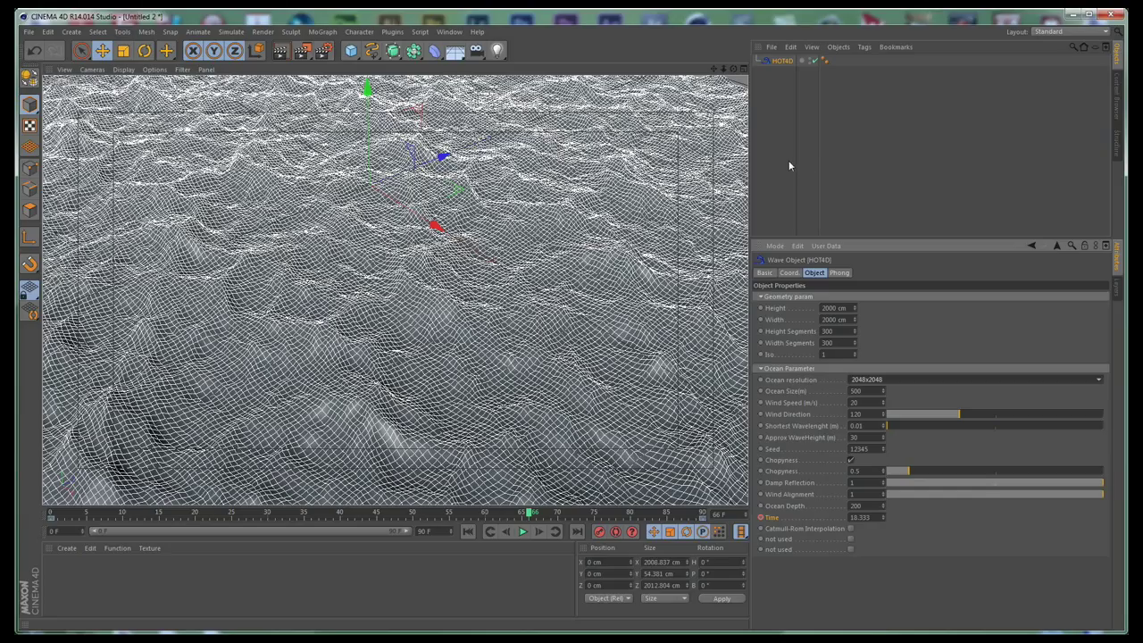
left_click(788, 161)
right_click_drag(582, 233, 585, 260, "alt")
left_click_drag(585, 263, 563, 272, "alt")
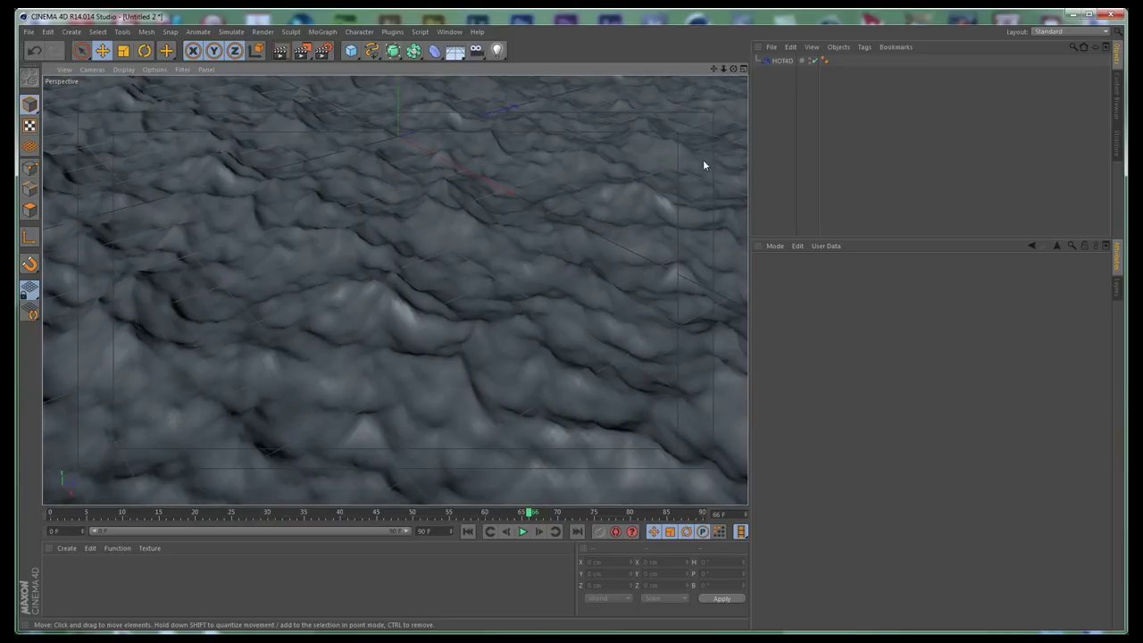
- Set the HOT4D object's Ocean resolution back to 128x128 and deselect it
left_click(783, 62)
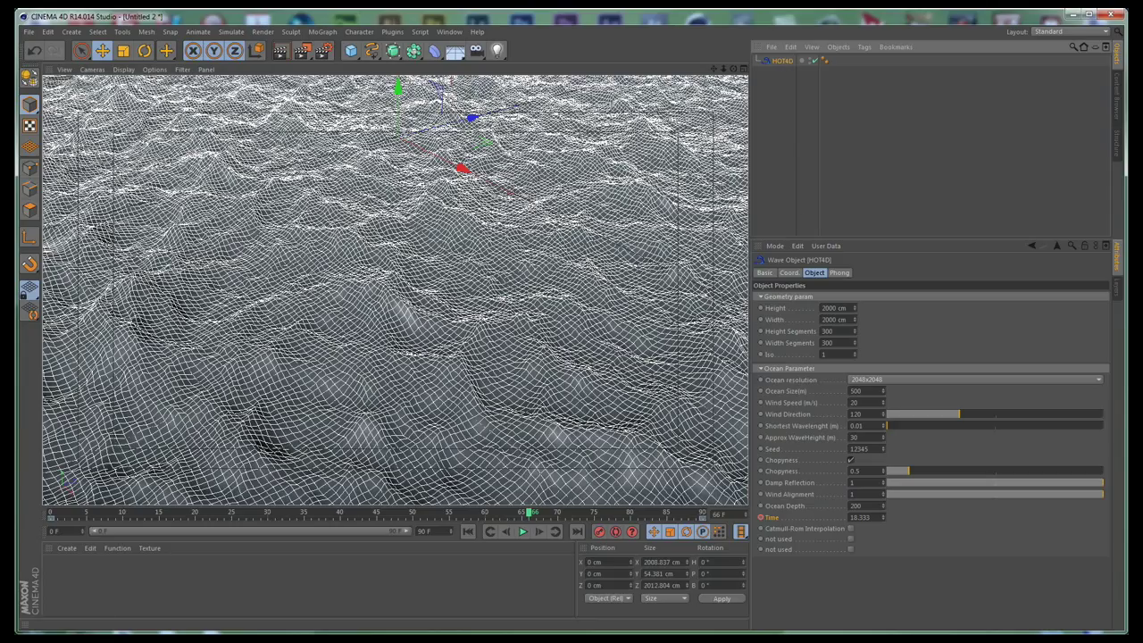
left_click_drag(877, 390, 836, 394)
left_click(862, 380)
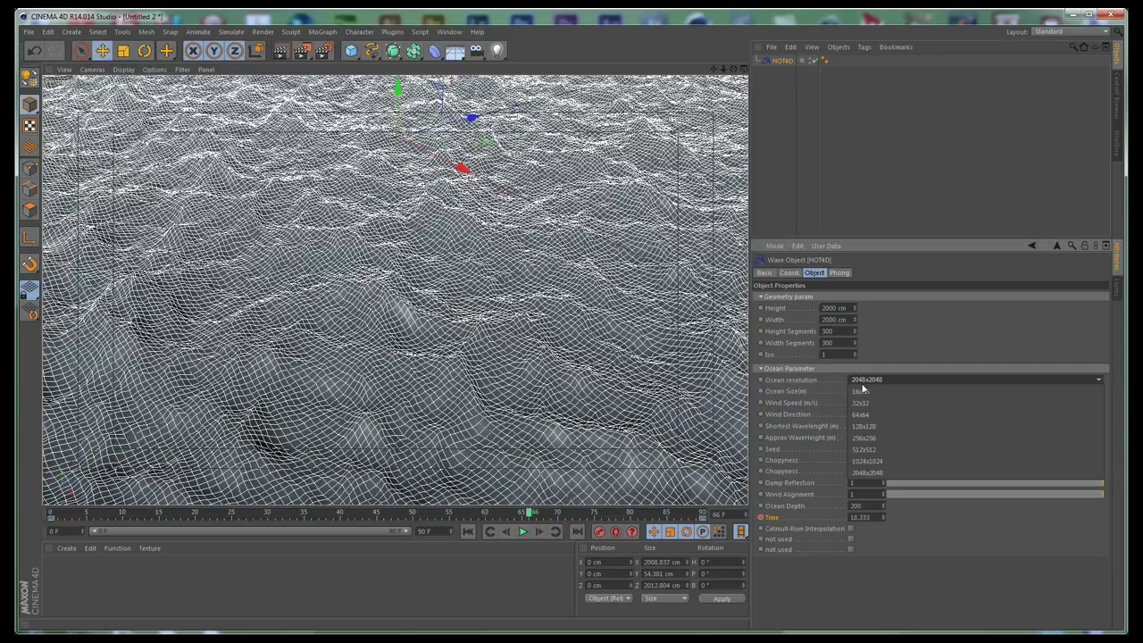
left_click(879, 427)
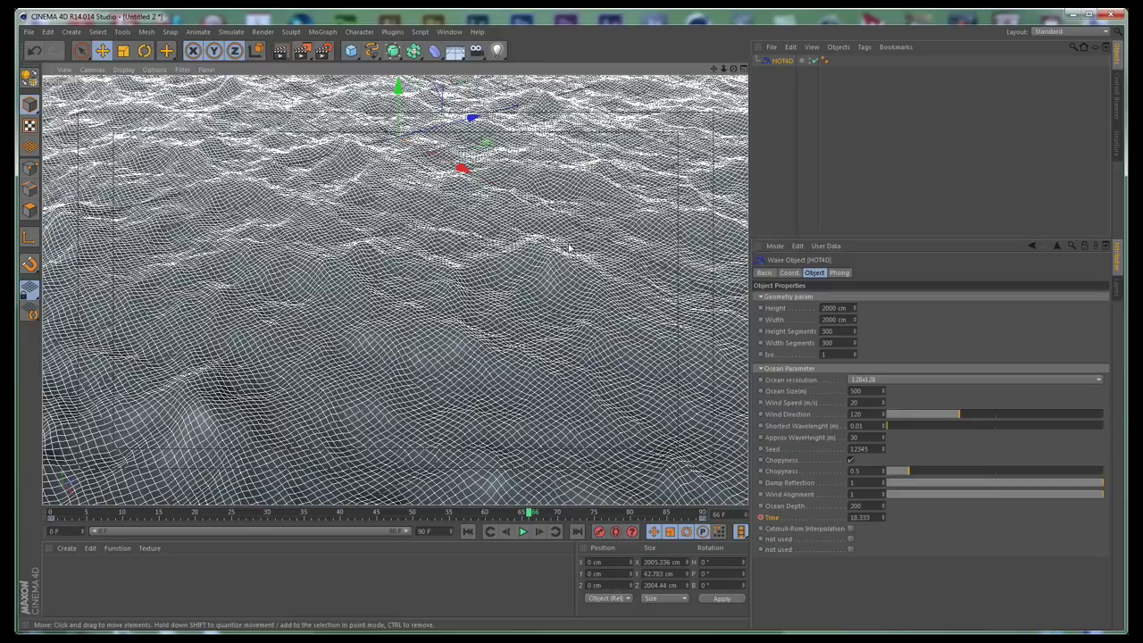
scroll(569, 247, "down", 2)
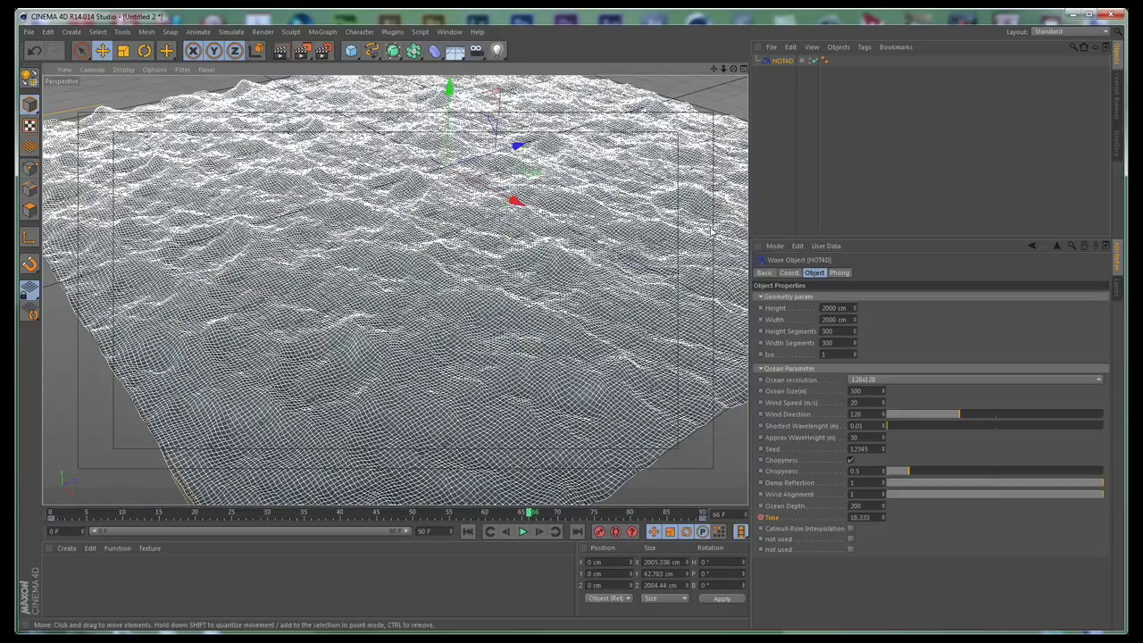
left_click(778, 117)
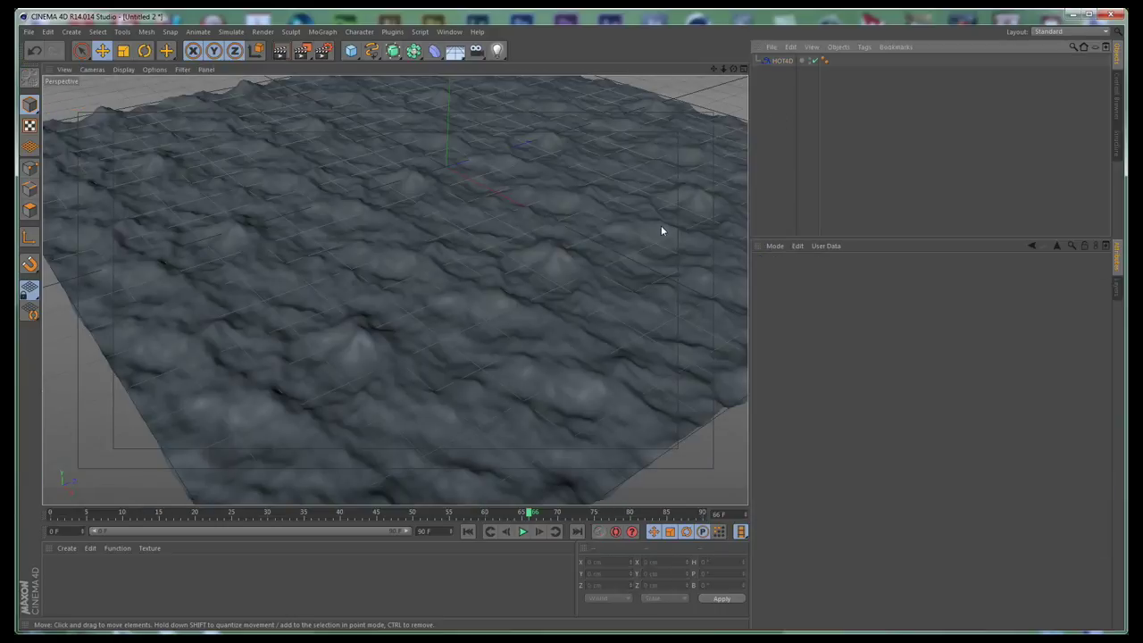
- Try lowering the HOT4D object's Ocean Size to 127 m and view the shaded wave pattern
left_click(782, 62)
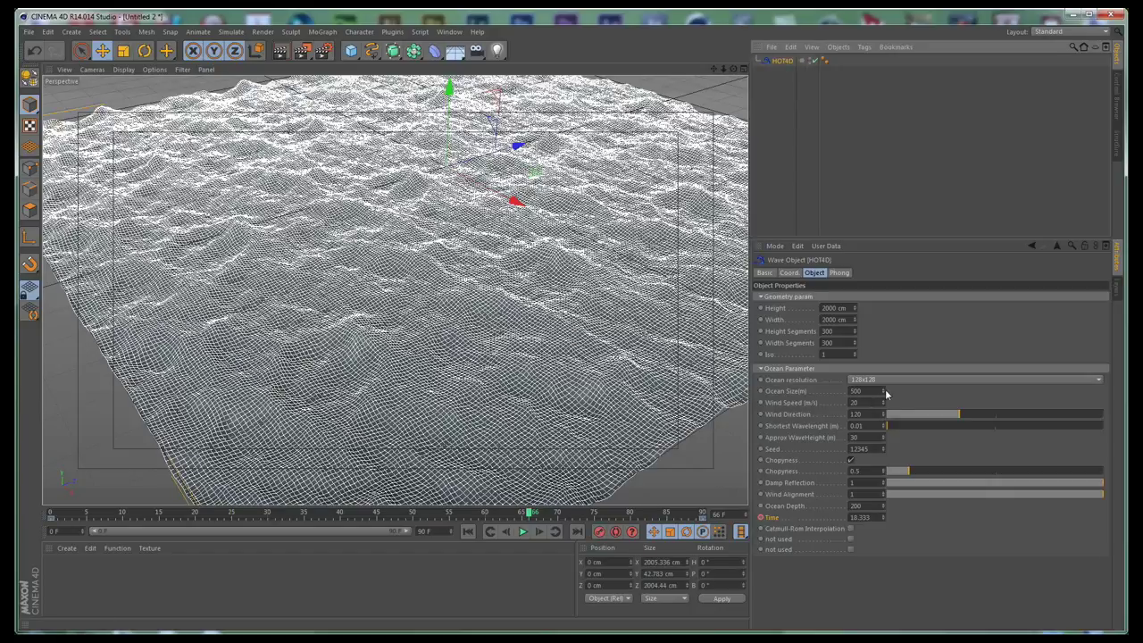
left_click_drag(882, 391, 882, 523)
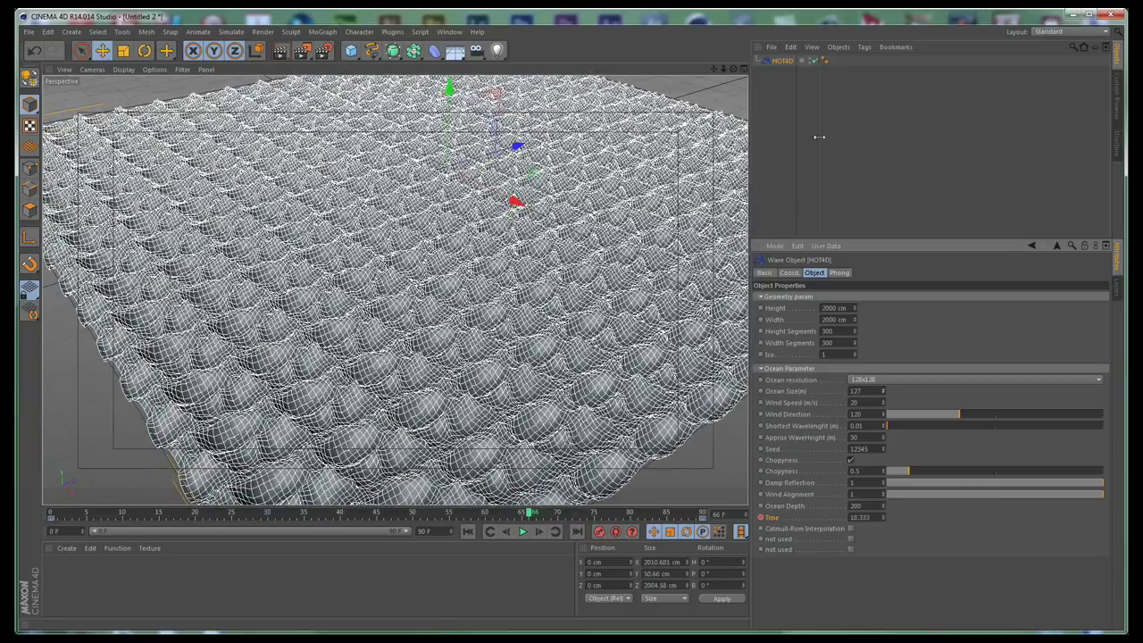
left_click(768, 124)
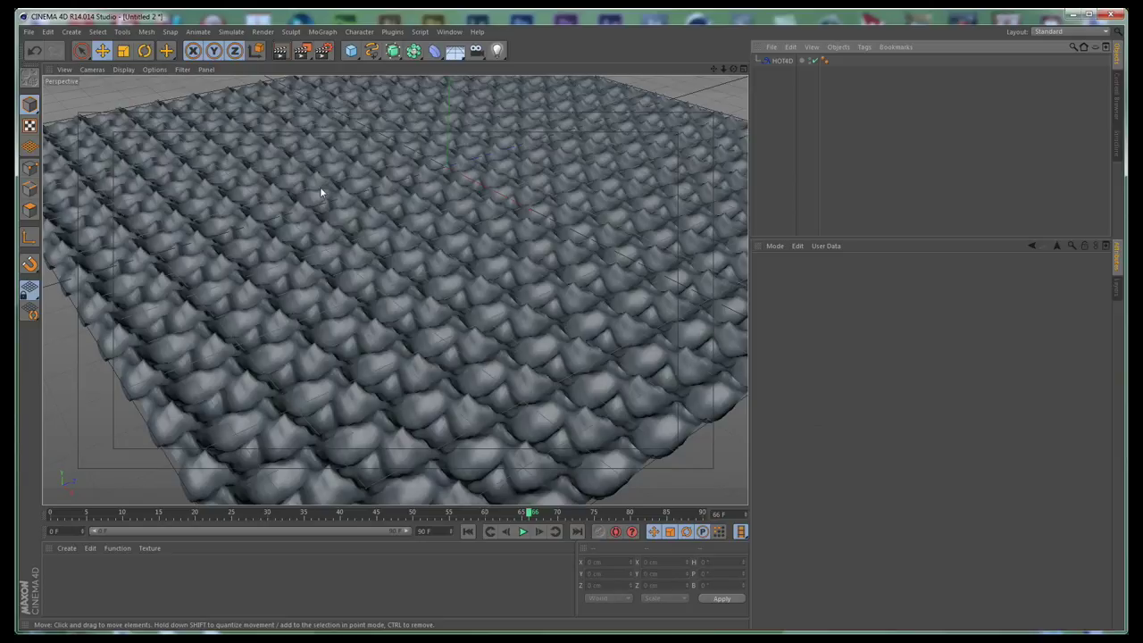
- Set the HOT4D object's Ocean Size to 200 m and deselect it to view the waves
left_click(782, 63)
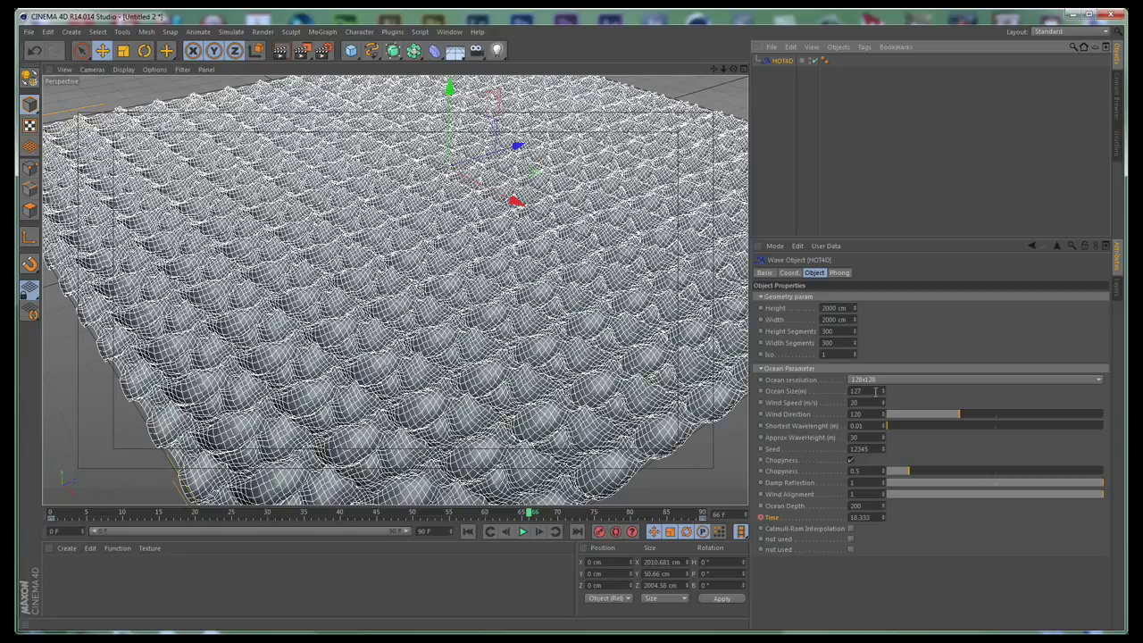
left_click_drag(876, 392, 726, 455)
type("200")
key("Return")
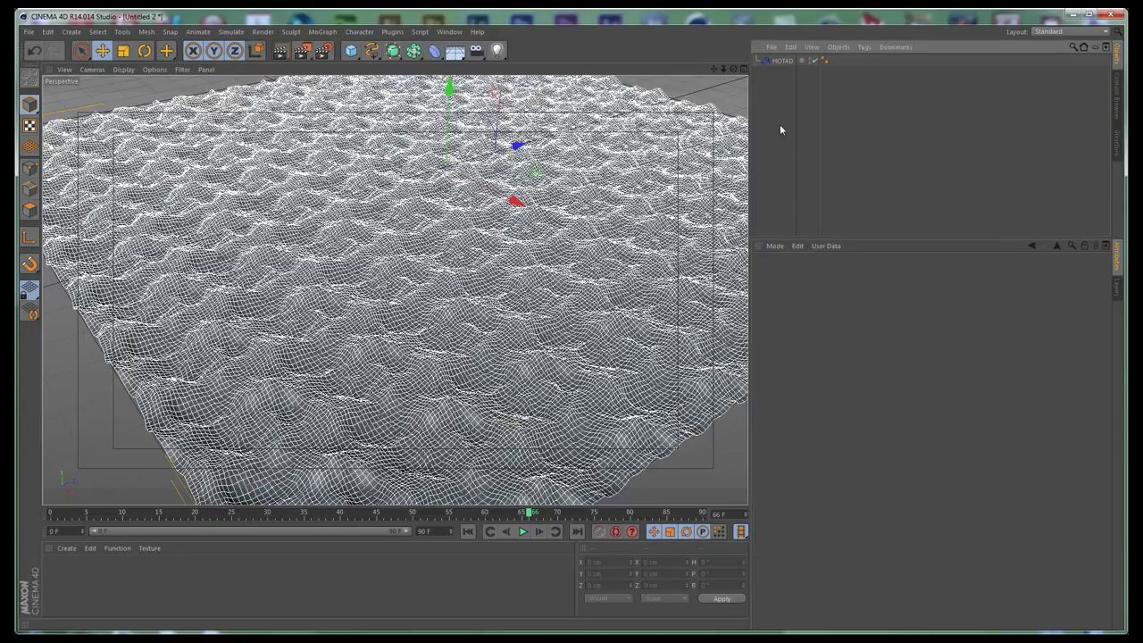
left_click(780, 125)
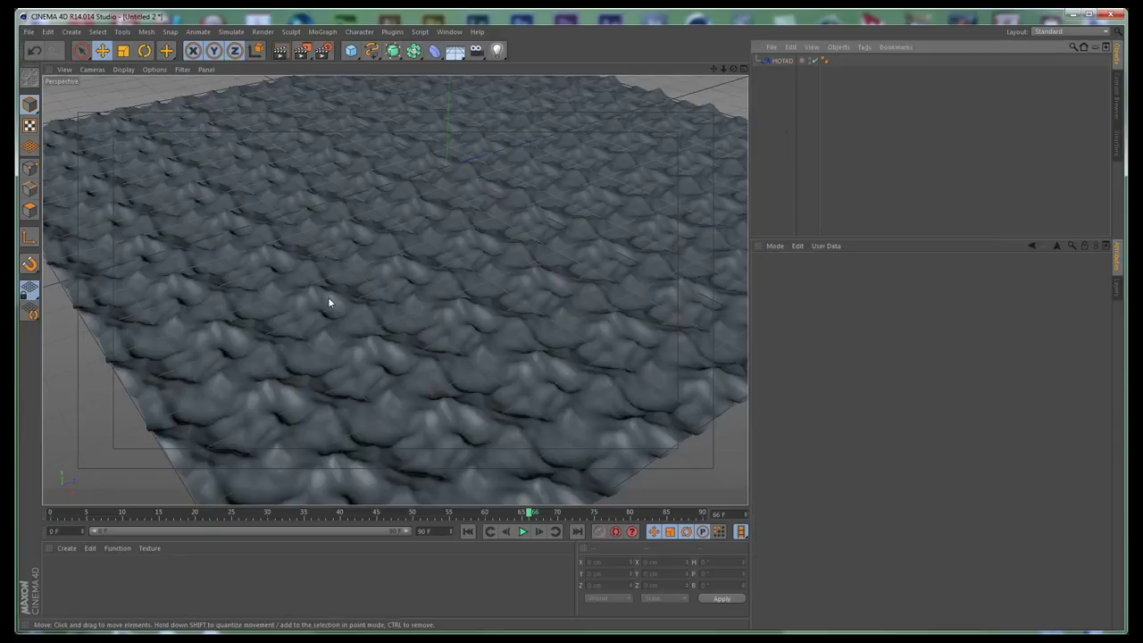
- Set the HOT4D object's Ocean Size to 500 m and view the shaded surface
left_click(783, 60)
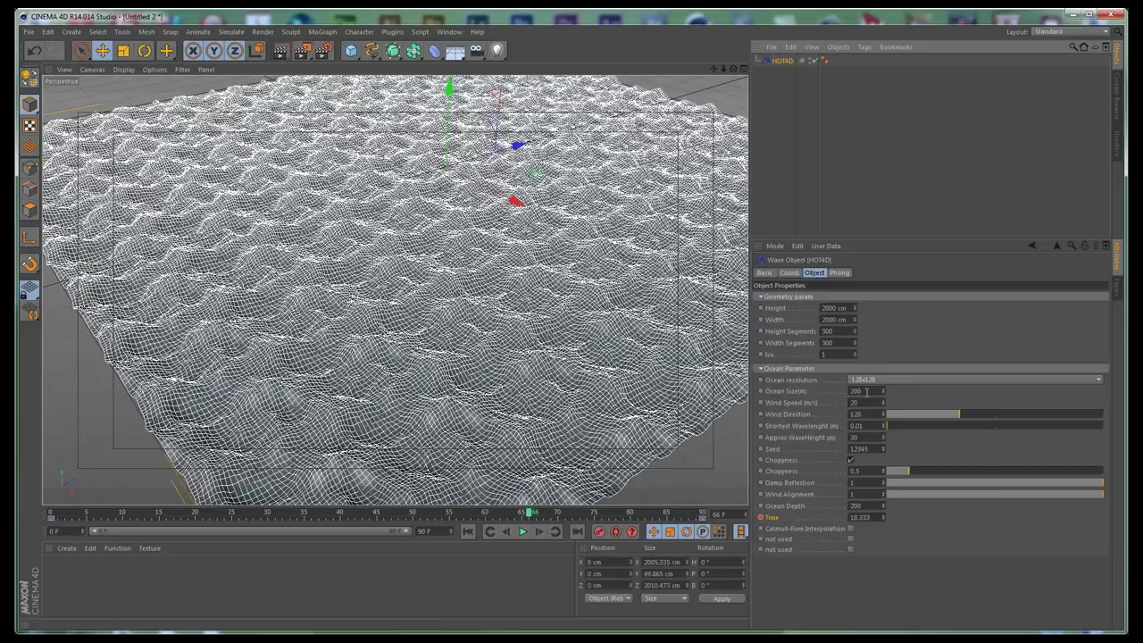
left_click_drag(882, 393, 814, 400)
type("500")
key("Return")
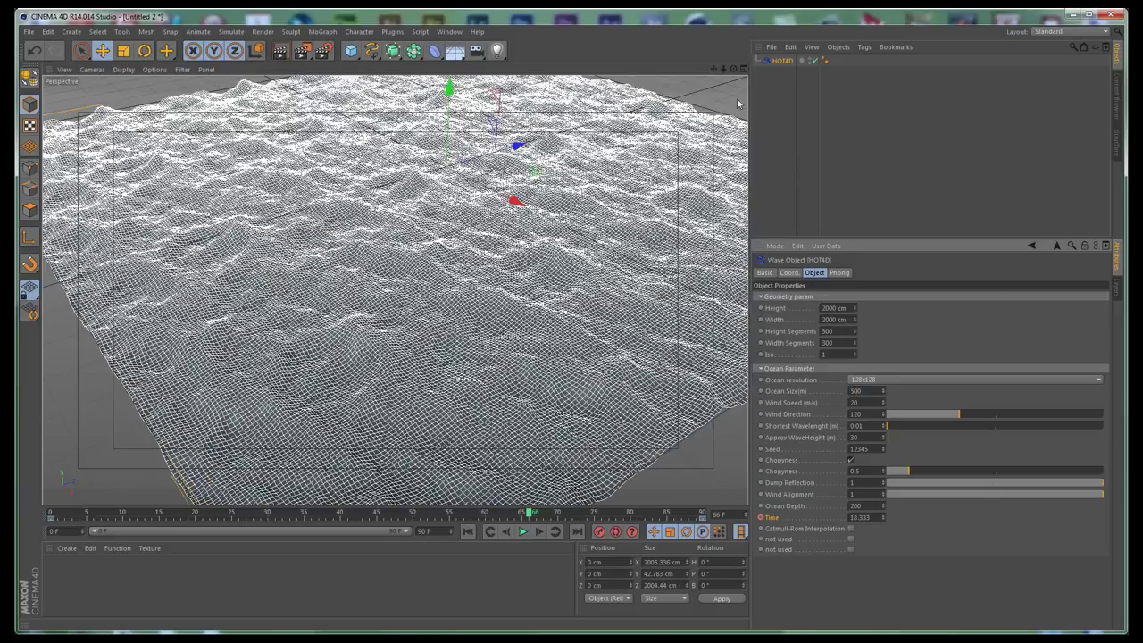
left_click(774, 111)
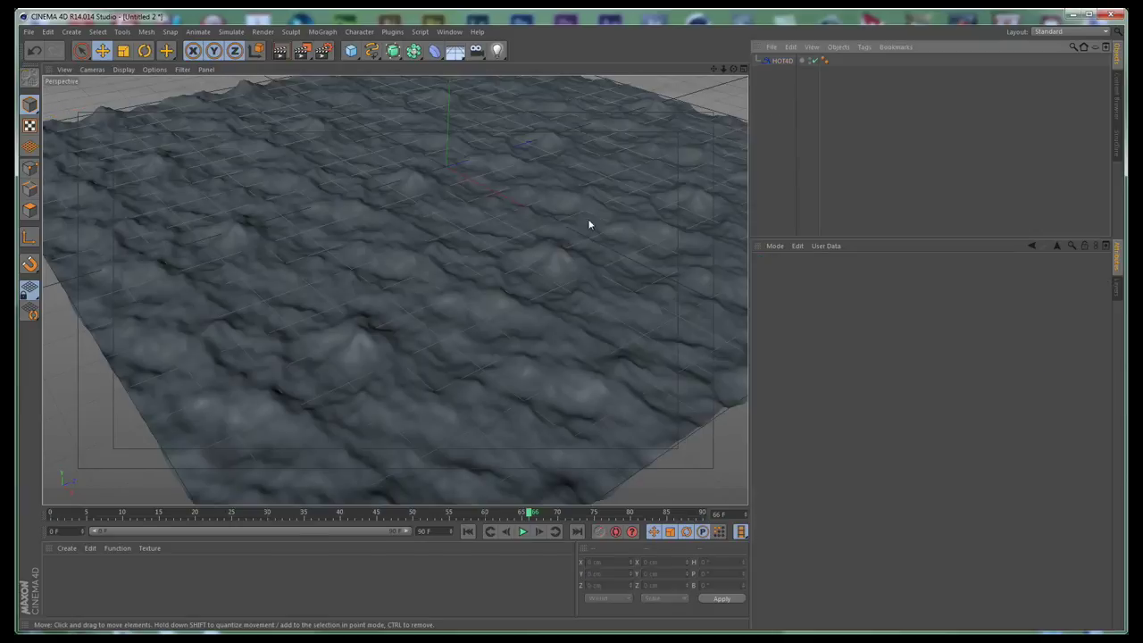
- Set the HOT4D object's Ocean Size to 1000 m and deselect it
left_click(789, 62)
left_click_drag(870, 390, 804, 396)
type("1000")
key("Return")
left_click(781, 126)
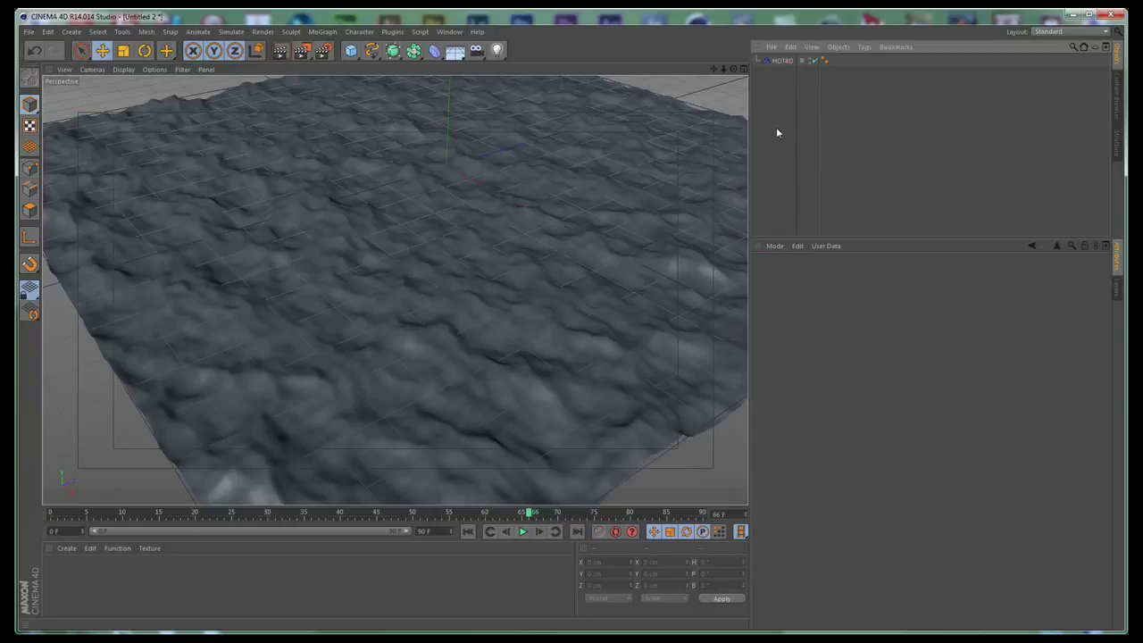
- Set the HOT4D object's Ocean Size to 750 m and deselect it to view the shaded waves
left_click_drag(522, 256, 520, 288, "alt")
left_click_drag(548, 210, 506, 270, "alt")
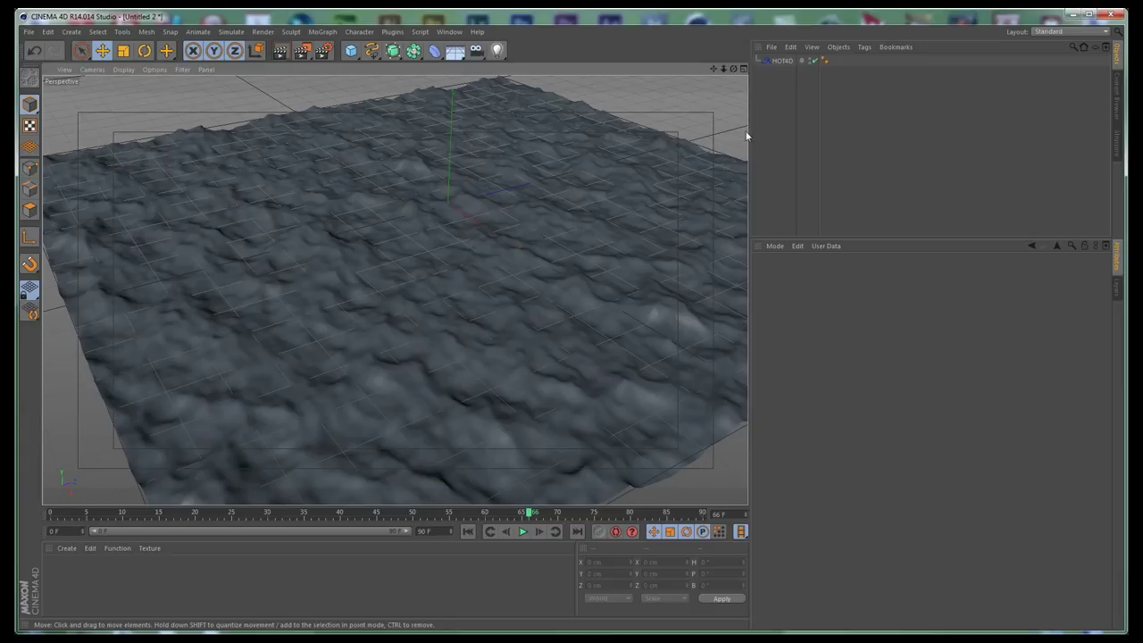
left_click(785, 62)
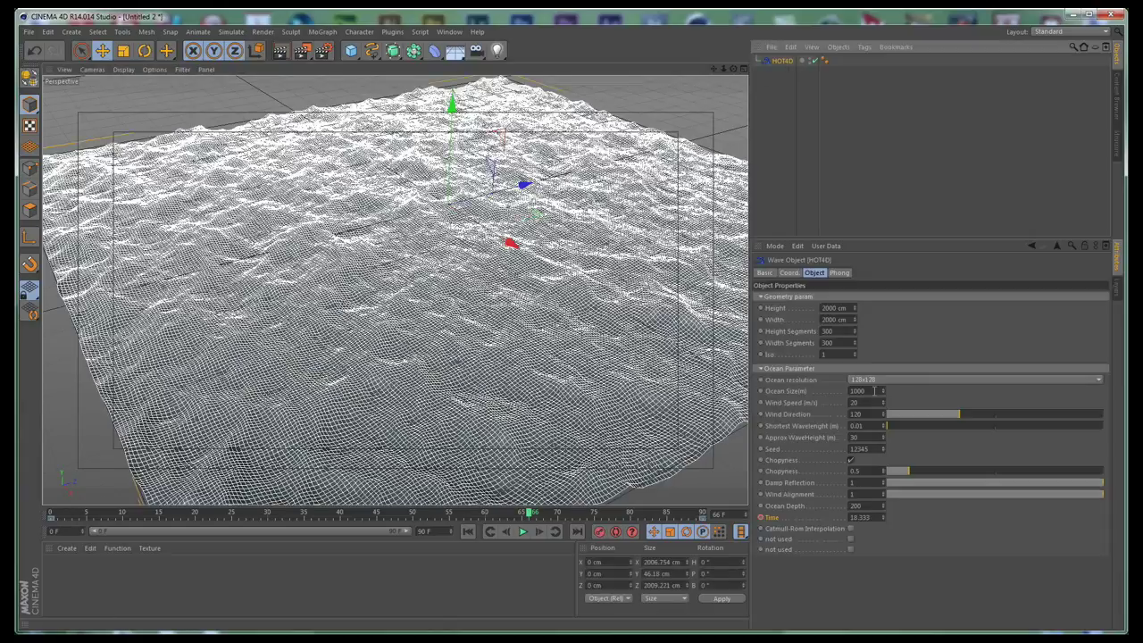
left_click_drag(877, 391, 753, 402)
type("750")
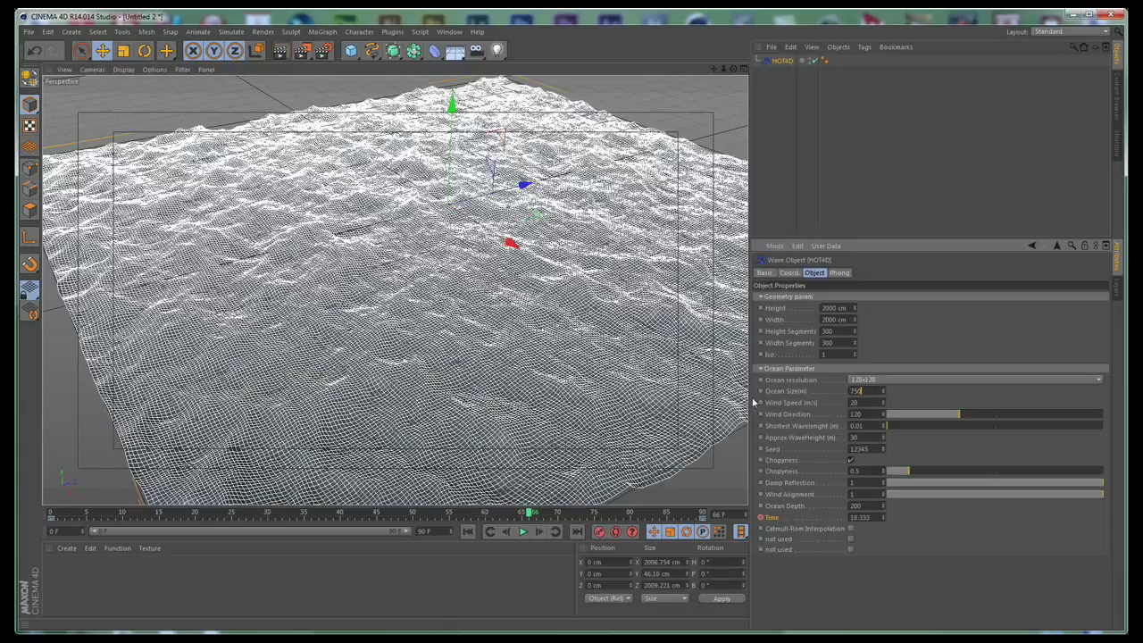
key("Return")
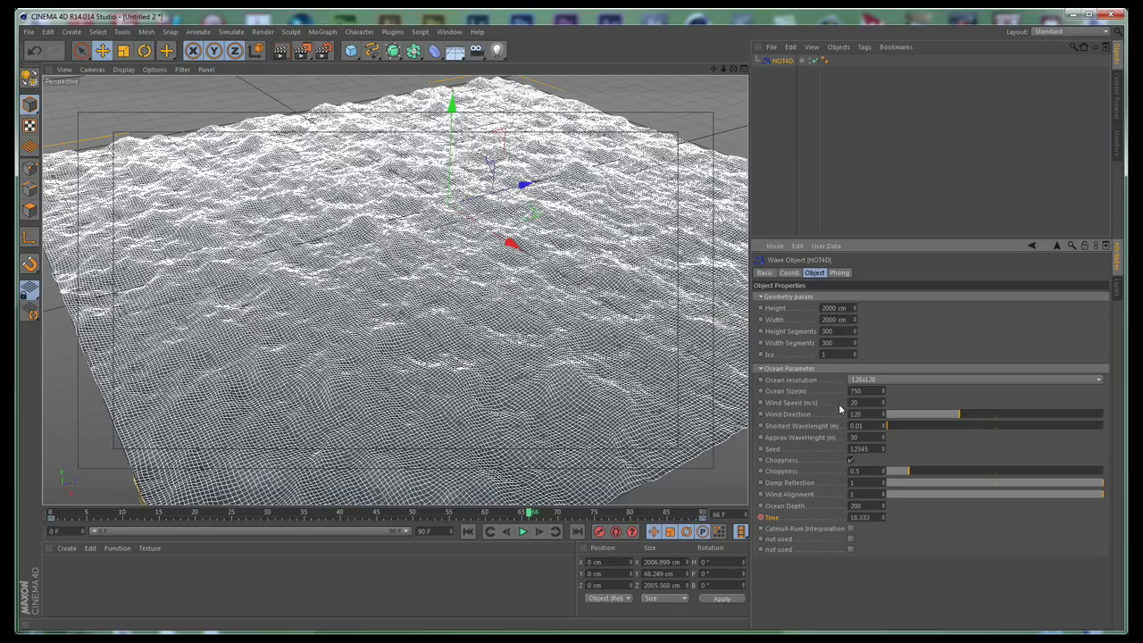
left_click(777, 111)
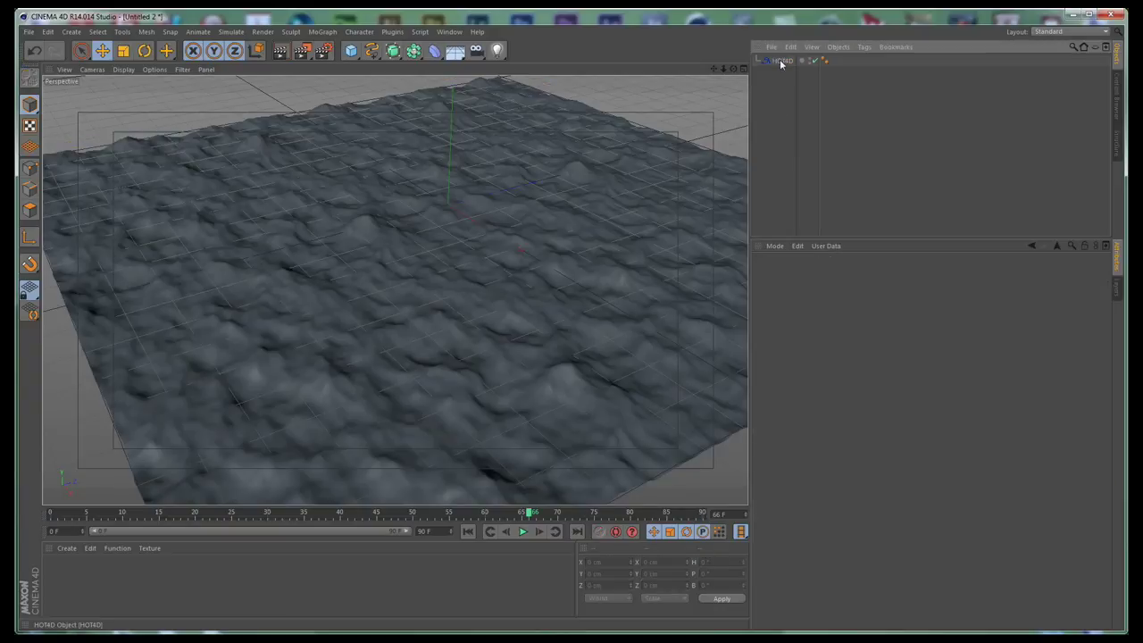
- Raise the HOT4D object's Approx Waveheight to get much taller, peaked waves, and deselect it
left_click(780, 62)
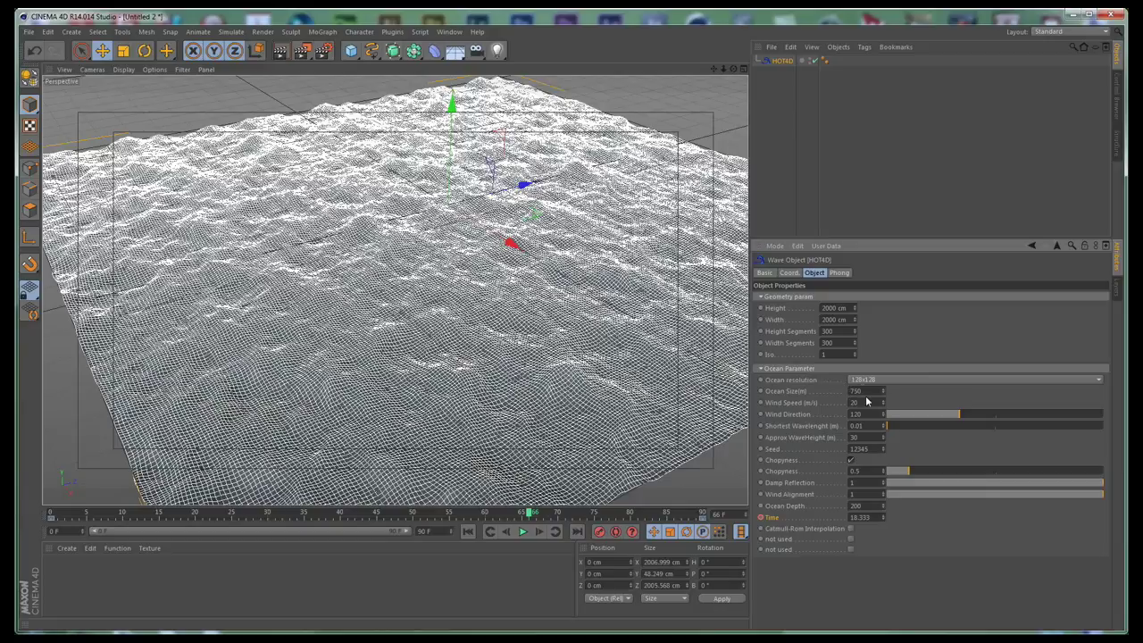
left_click_drag(521, 314, 524, 401, "alt")
left_click_drag(490, 324, 523, 259, "alt")
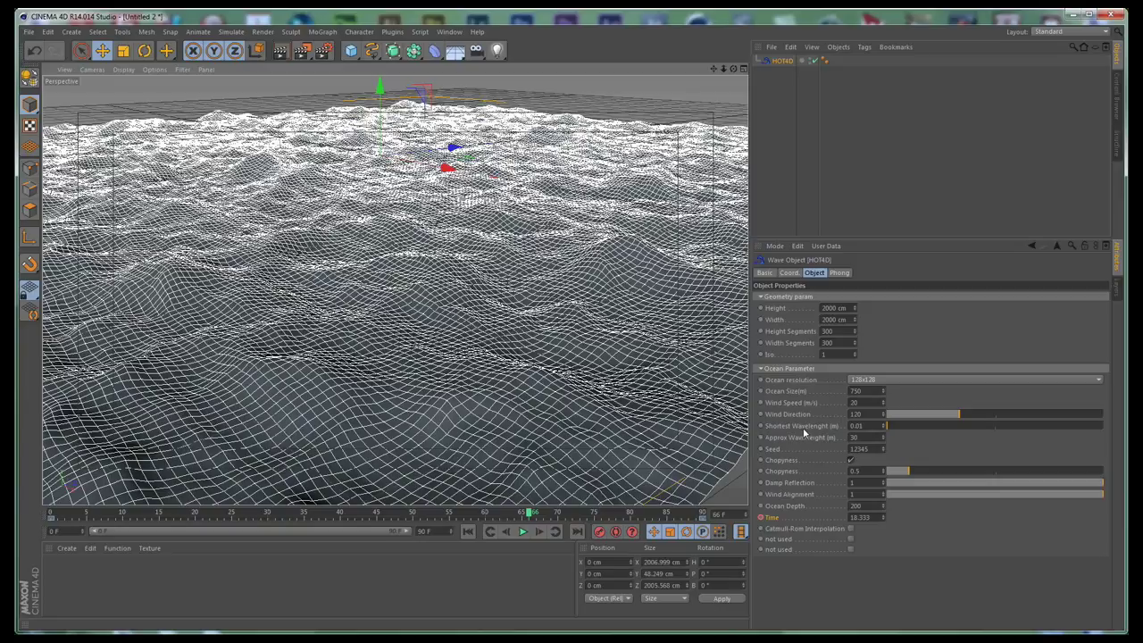
left_click_drag(885, 438, 874, 402)
left_click(785, 150)
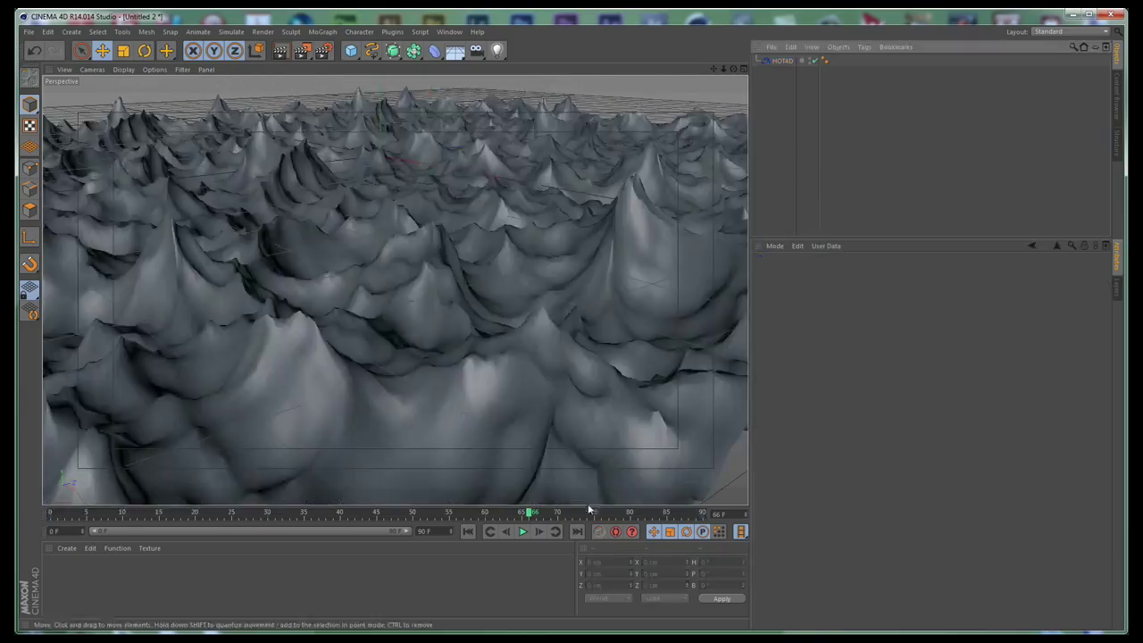
- Play the wave animation, stop it at frame 44 and inspect the surface from a steeper angle
left_click(524, 532)
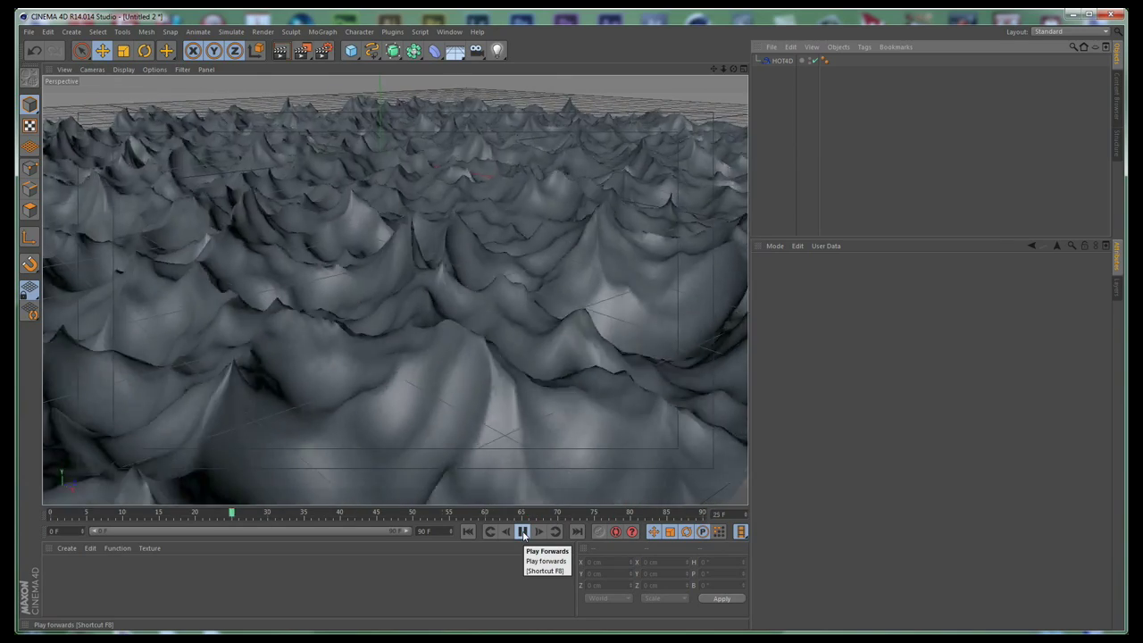
left_click(524, 532)
left_click_drag(447, 268, 515, 235, "alt")
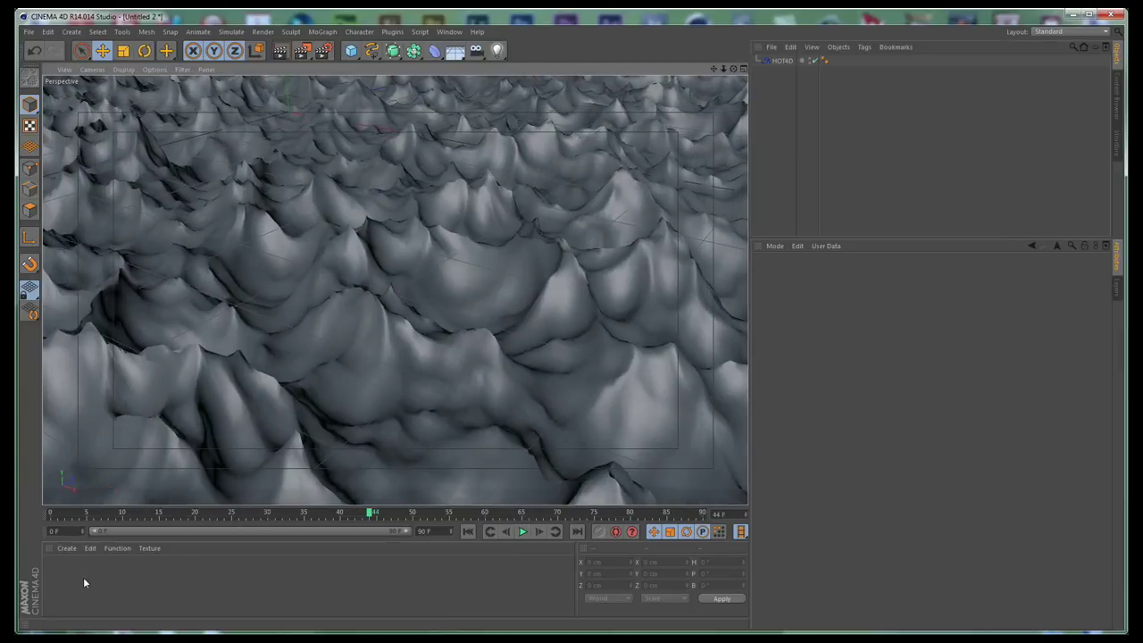
- Create a new material, and add the HDRI 002 preset material to the scene and apply it to the Sky object
double_click(87, 577)
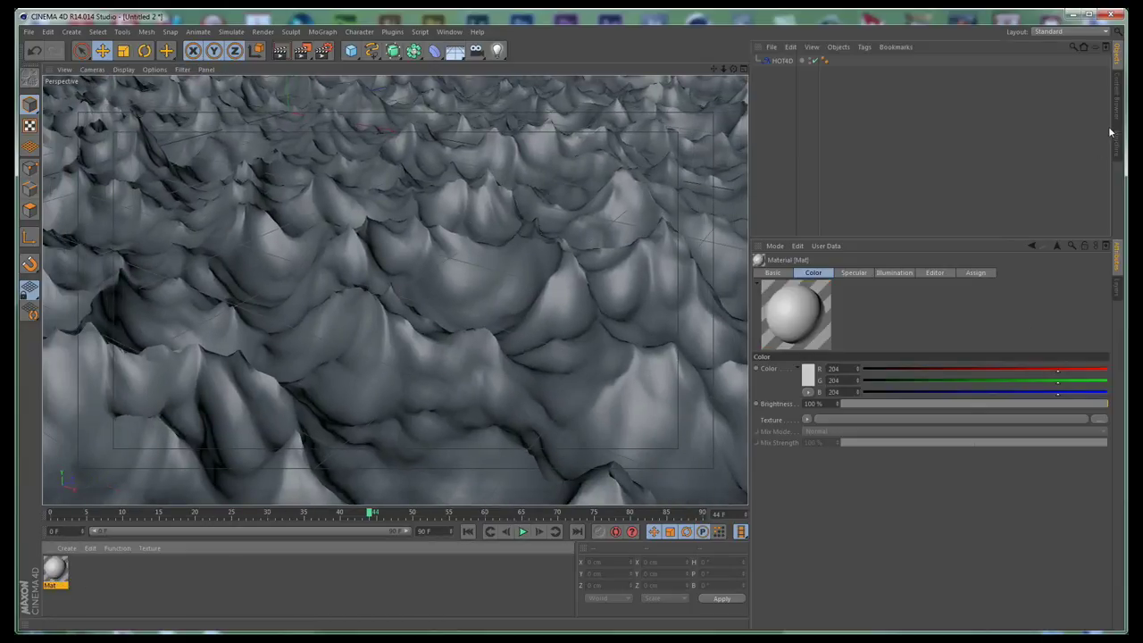
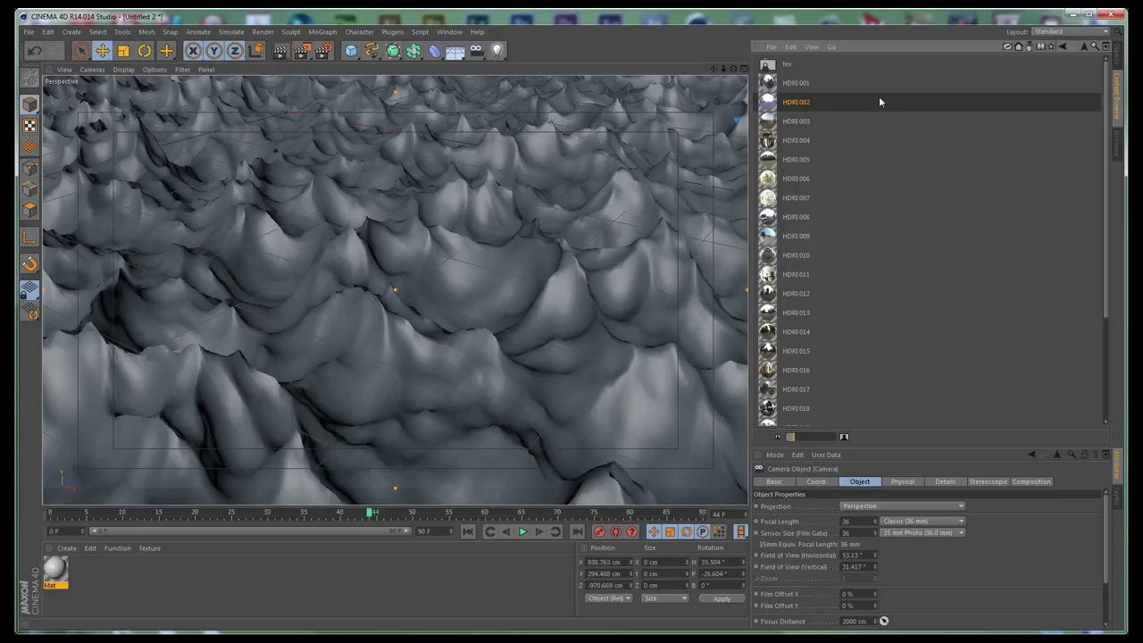
left_click_drag(257, 587, 313, 576)
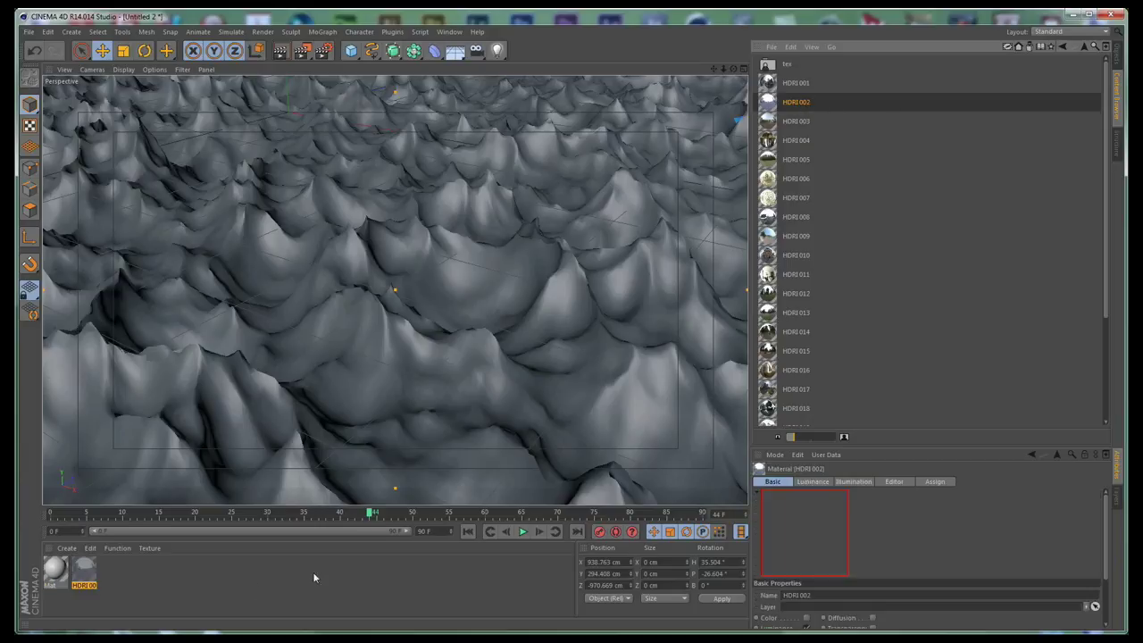
left_click(1116, 61)
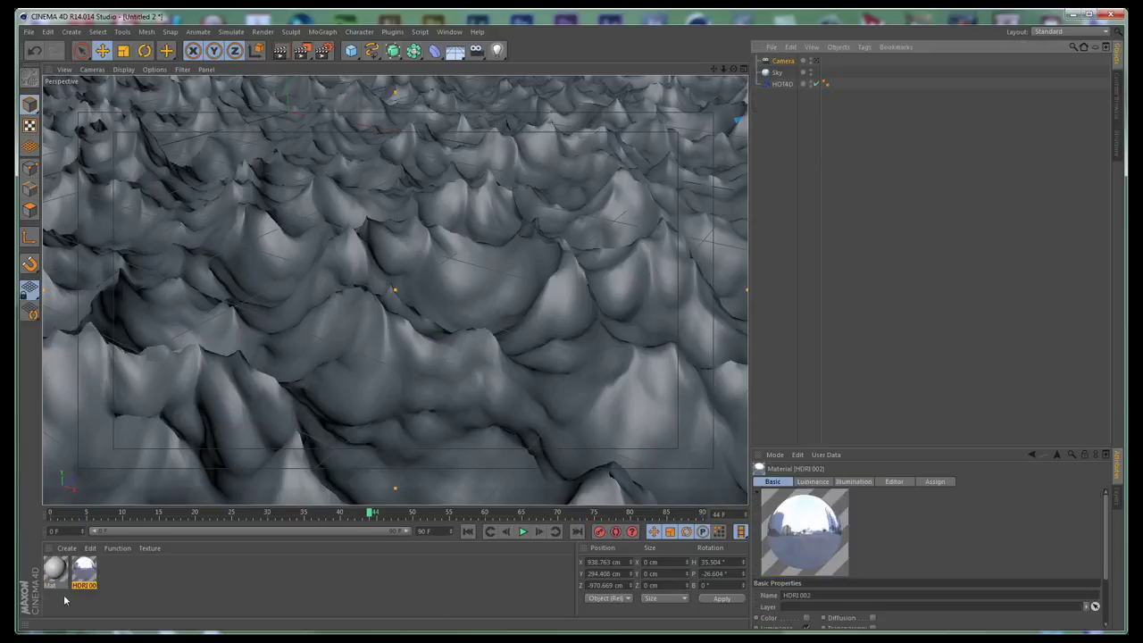
left_click_drag(85, 573, 783, 75)
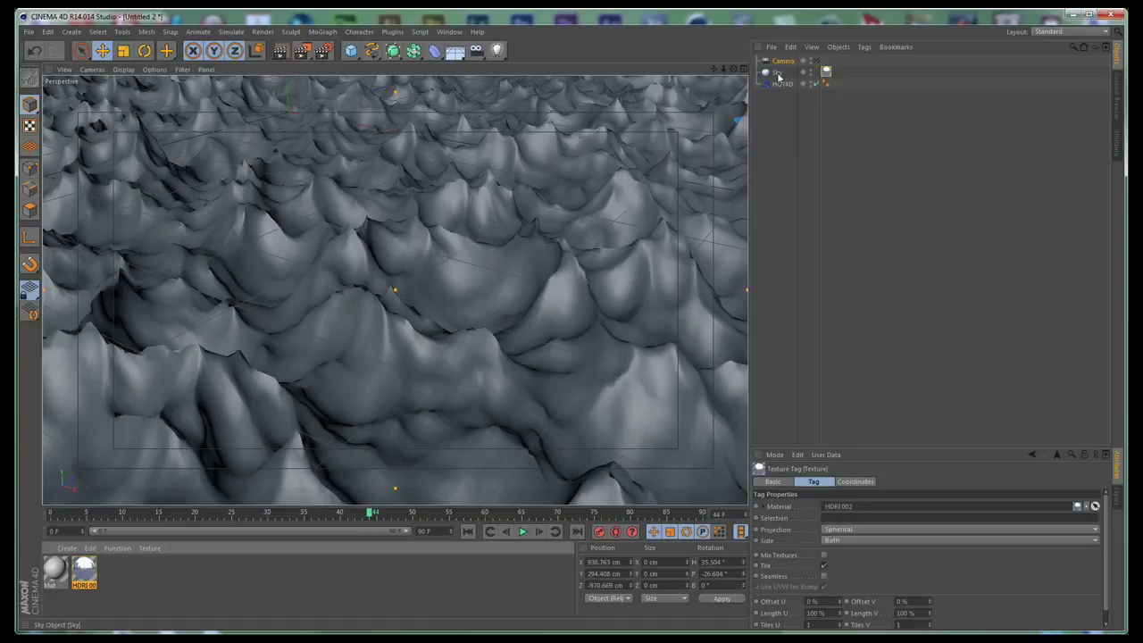
- Enable Transparency on the Mat material with 90% brightness and a refraction of 1.2
double_click(53, 576)
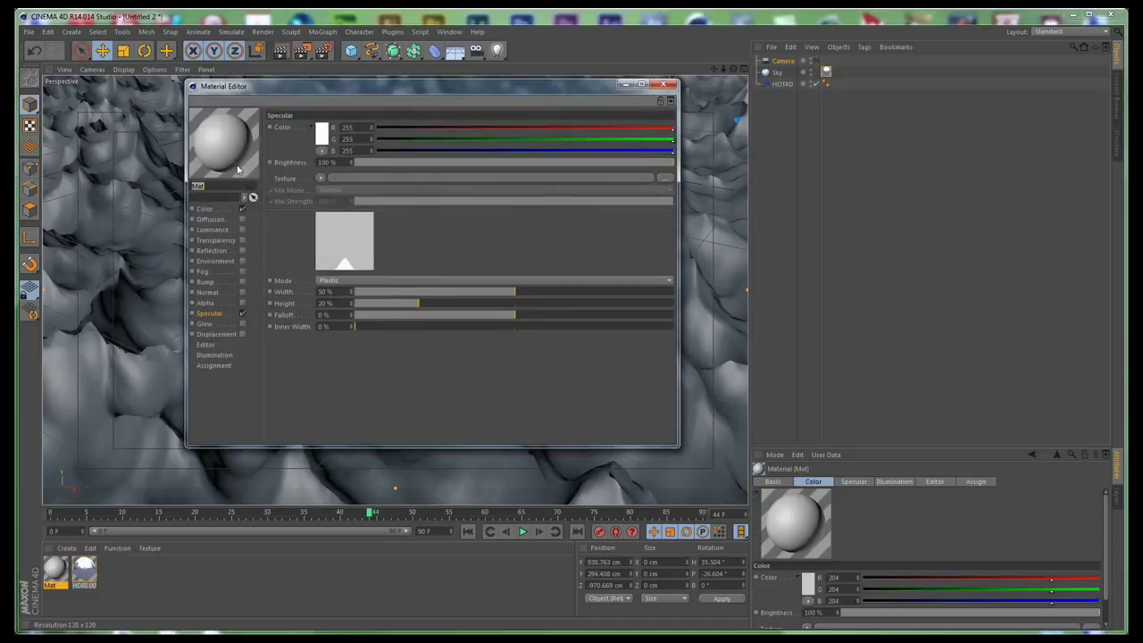
left_click(242, 240)
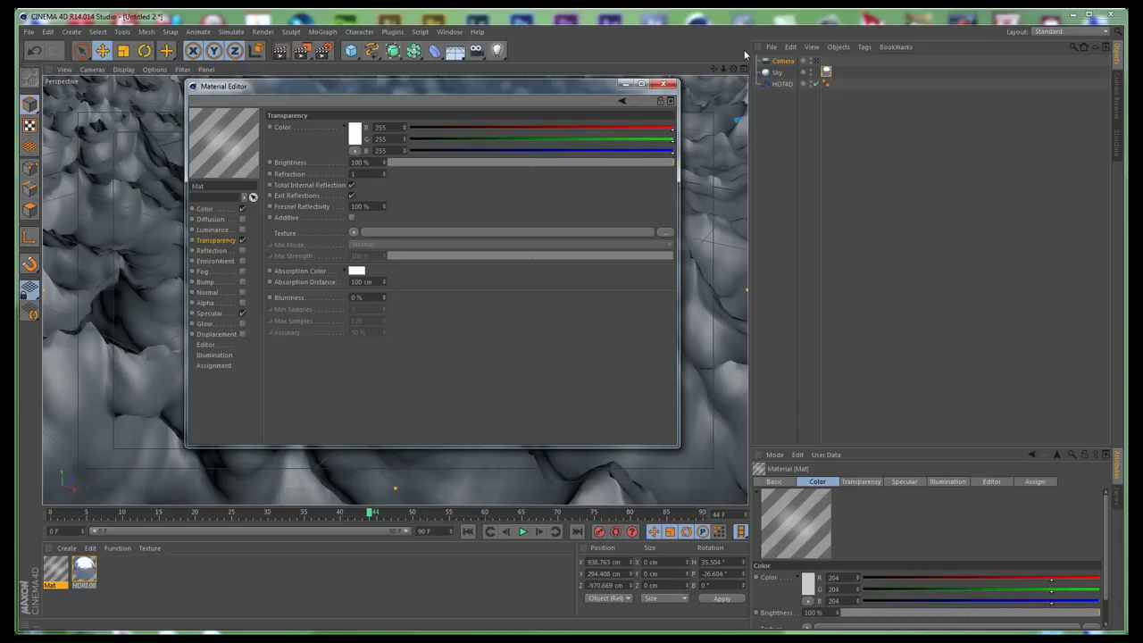
left_click(362, 162)
type("90")
key("Return")
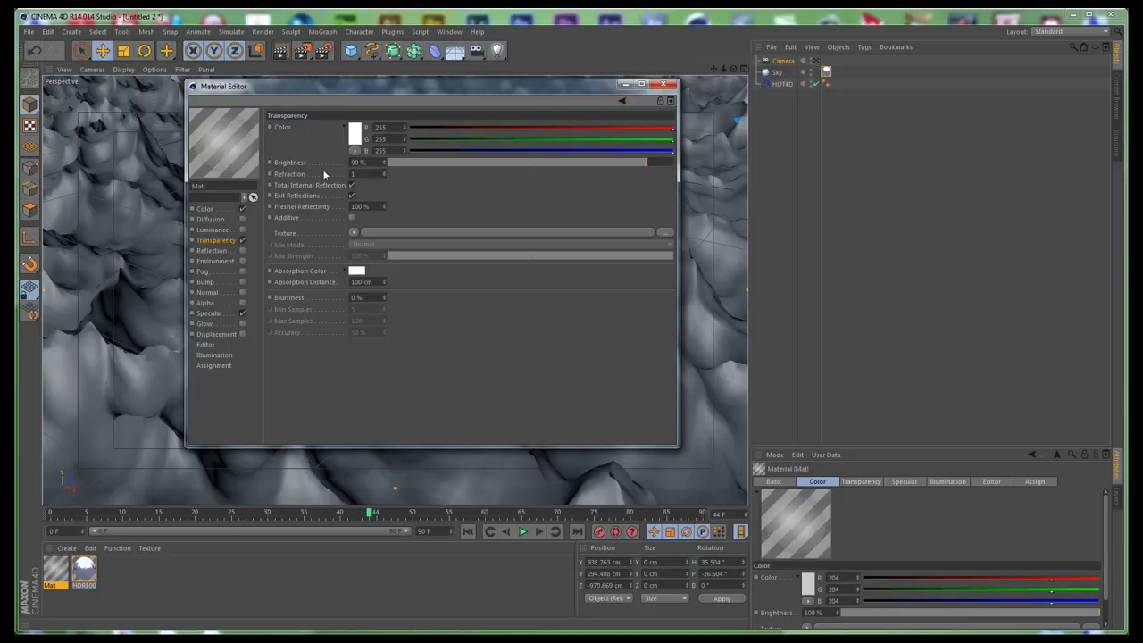
type("1.2")
key("Return")
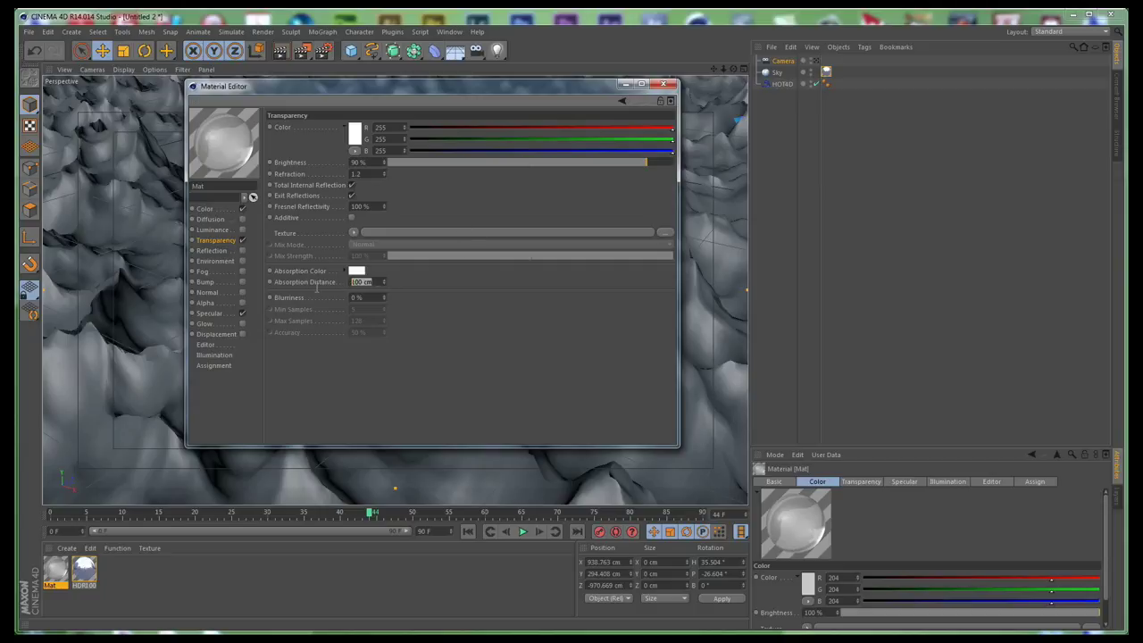
- Set the transparency's absorption colour to a dark teal of about RGB 52, 97, 109 and the absorption distance to 25 cm
left_click(362, 270)
left_click_drag(363, 227, 393, 232)
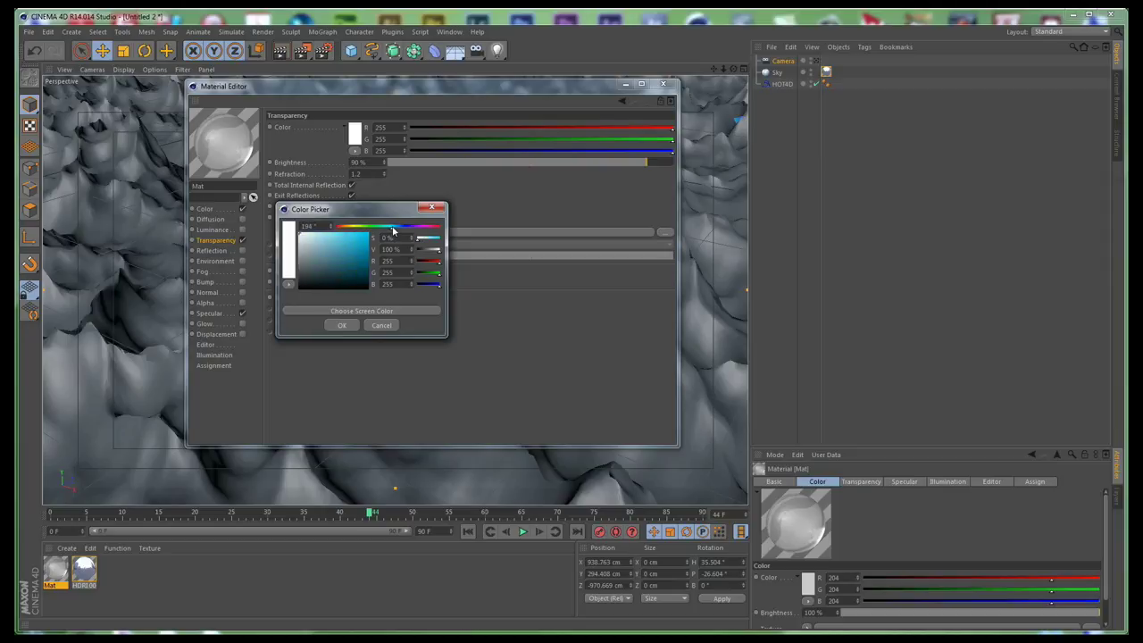
left_click(327, 265)
left_click_drag(332, 266, 337, 270)
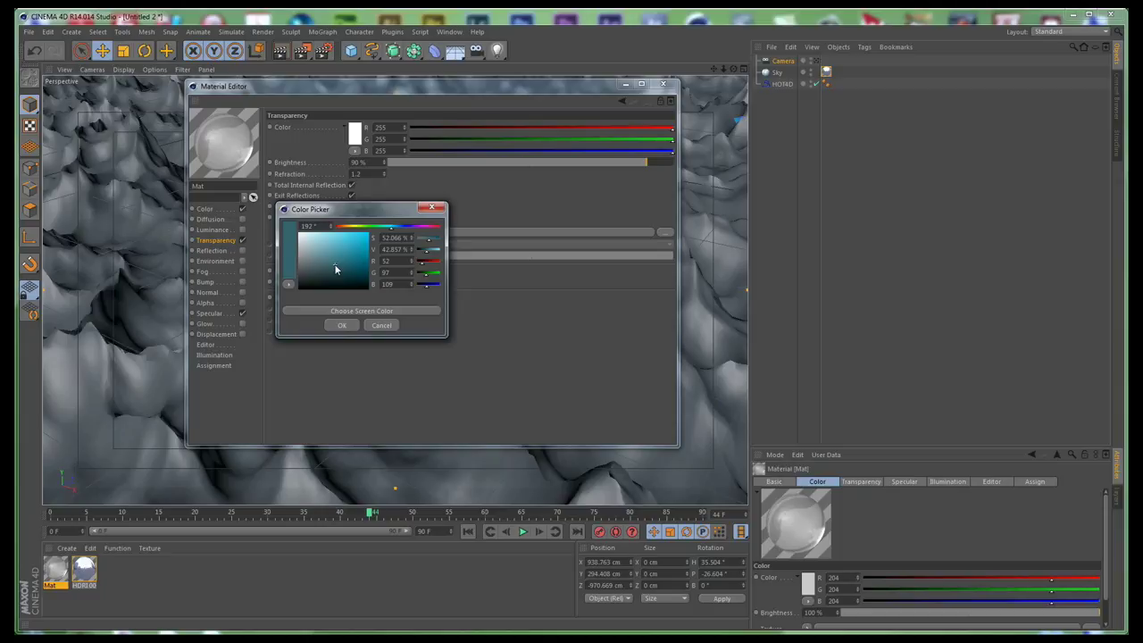
left_click(340, 327)
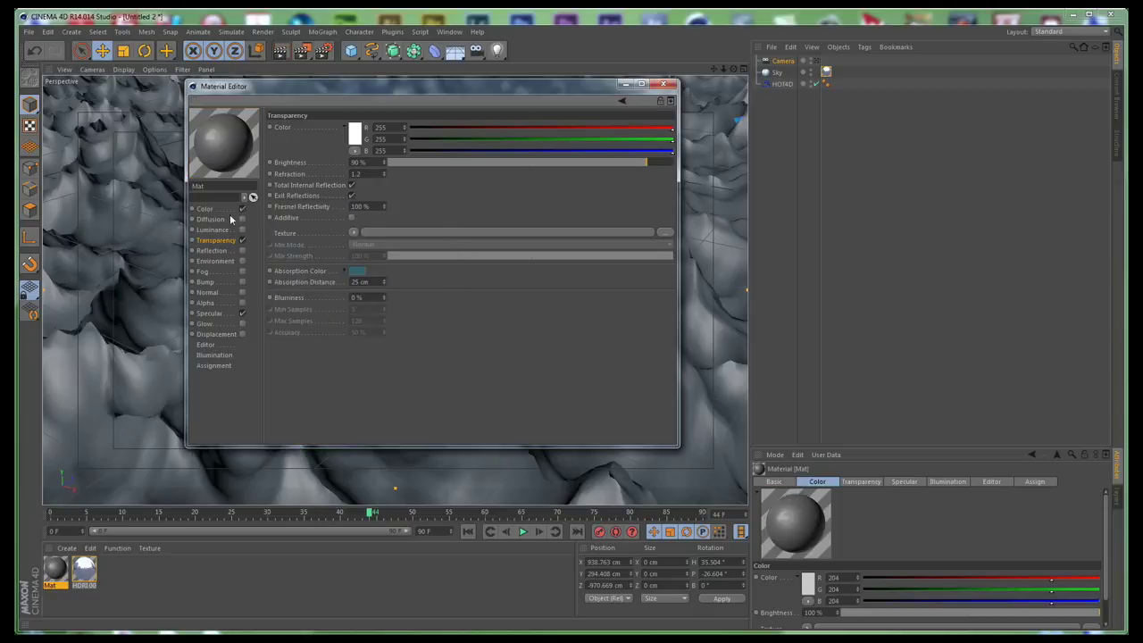
- Enable Reflection on the Mat material and set its brightness to 35%
left_click(236, 252)
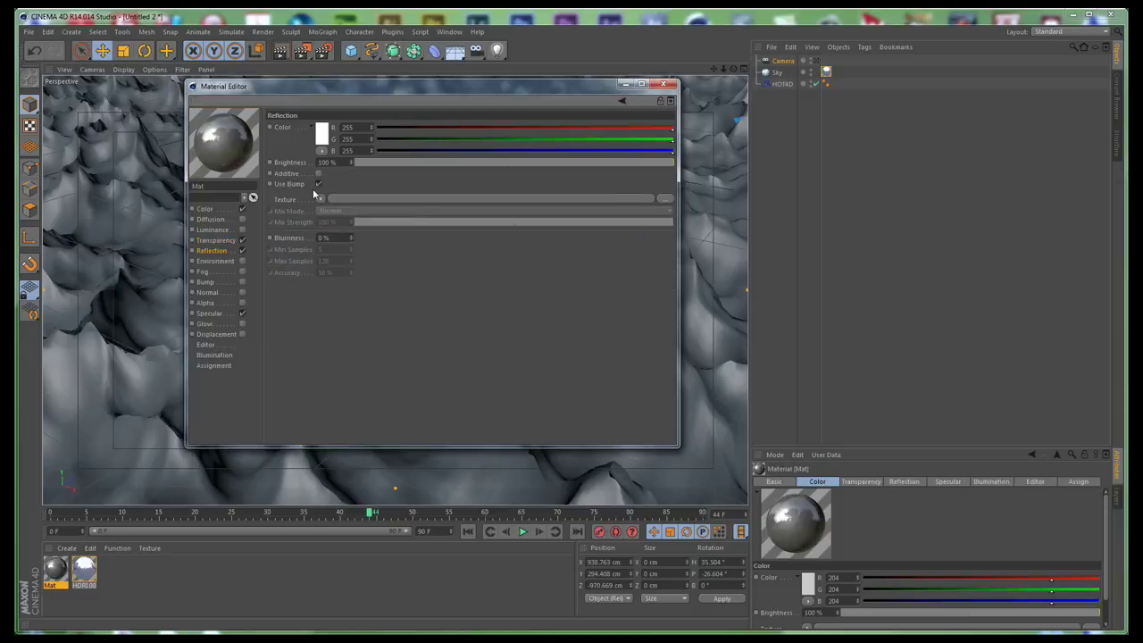
type("35")
key("Return")
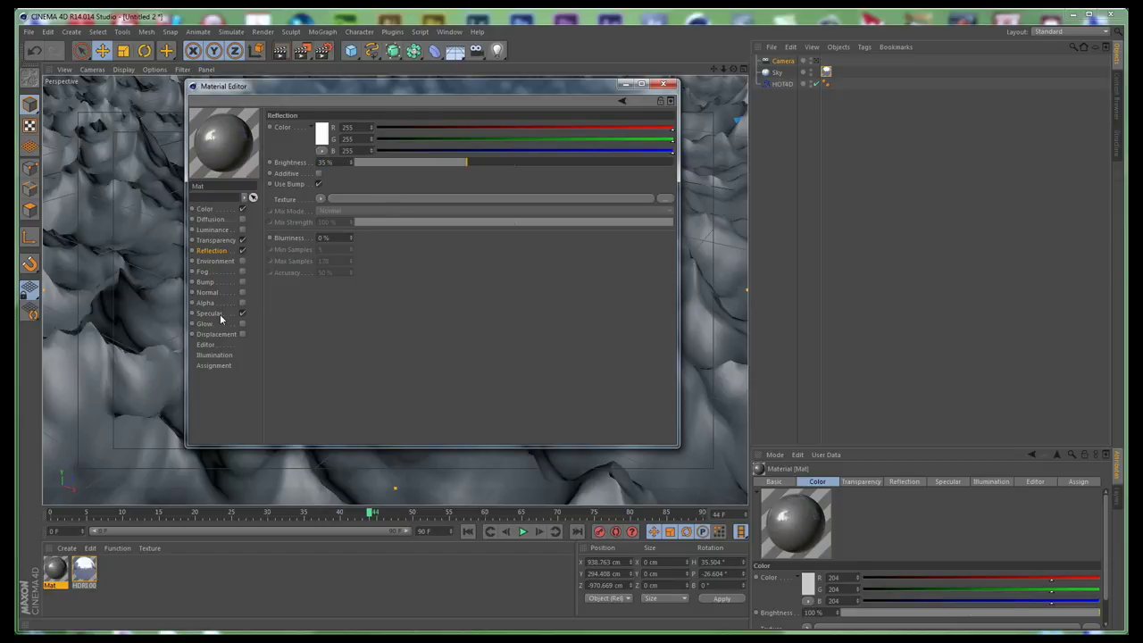
- Adjust the Mat material's specular highlight to a width of 71% and a height of 7%
left_click(221, 318)
left_click_drag(514, 294, 560, 297)
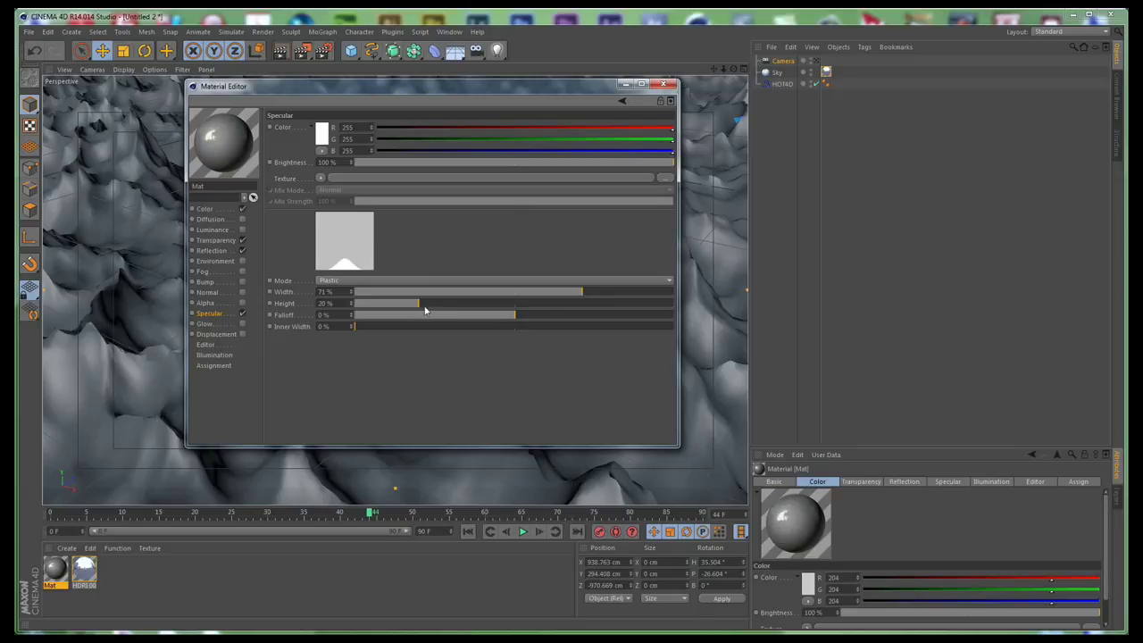
left_click_drag(416, 308, 375, 306)
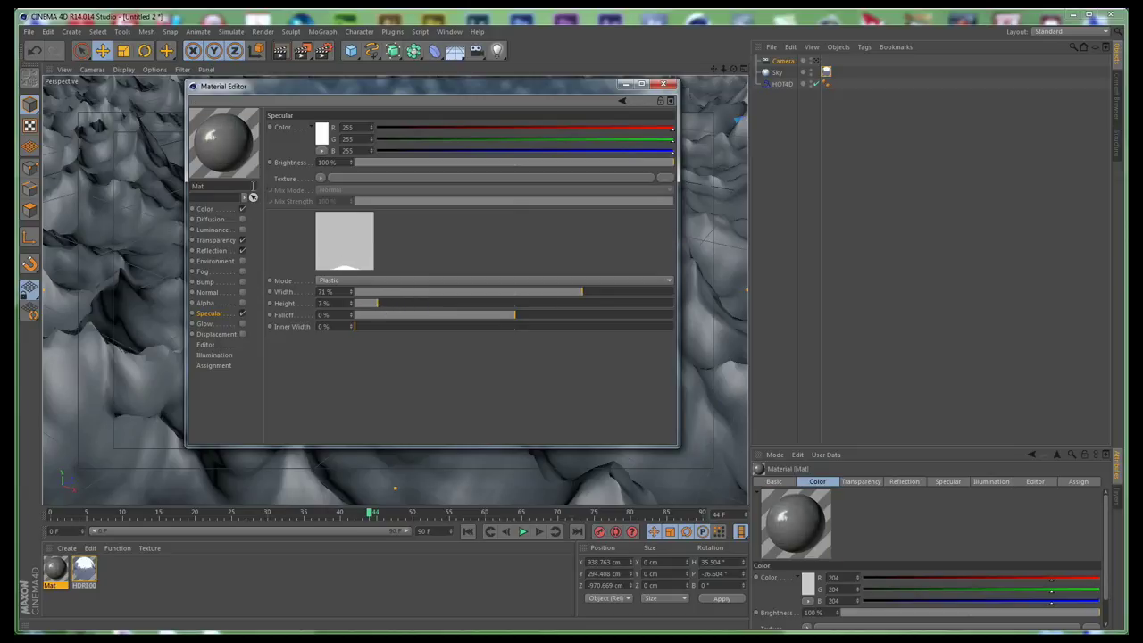
- Set the Mat material's colour to a dark blue of RGB 57, 85, 119 and apply the material to the HOT4D object
left_click(204, 209)
left_click(322, 133)
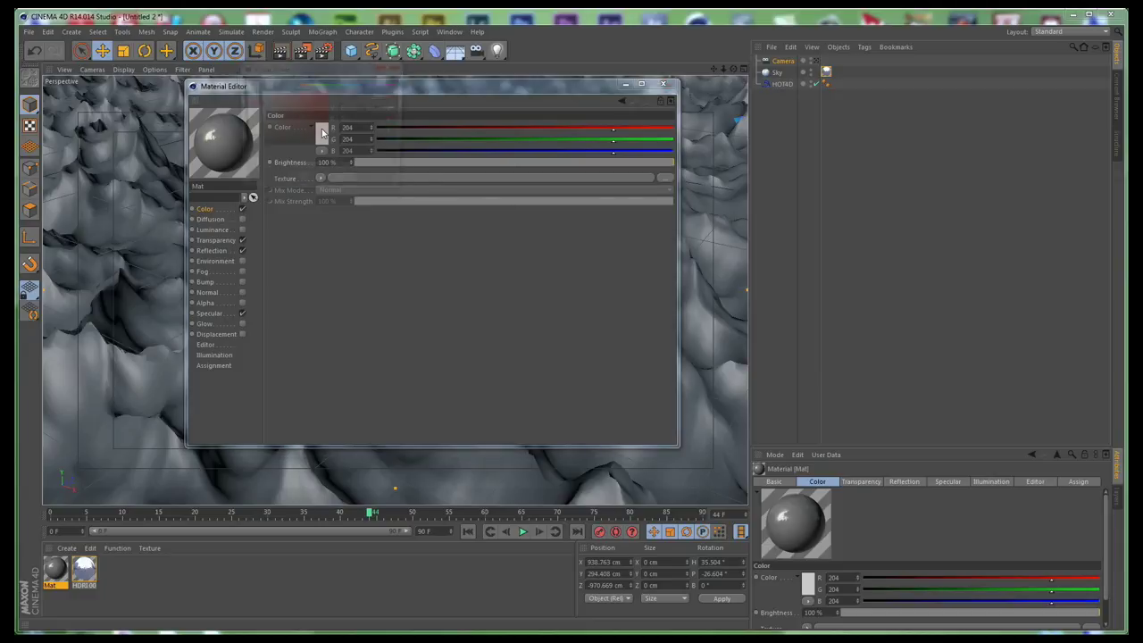
left_click(356, 85)
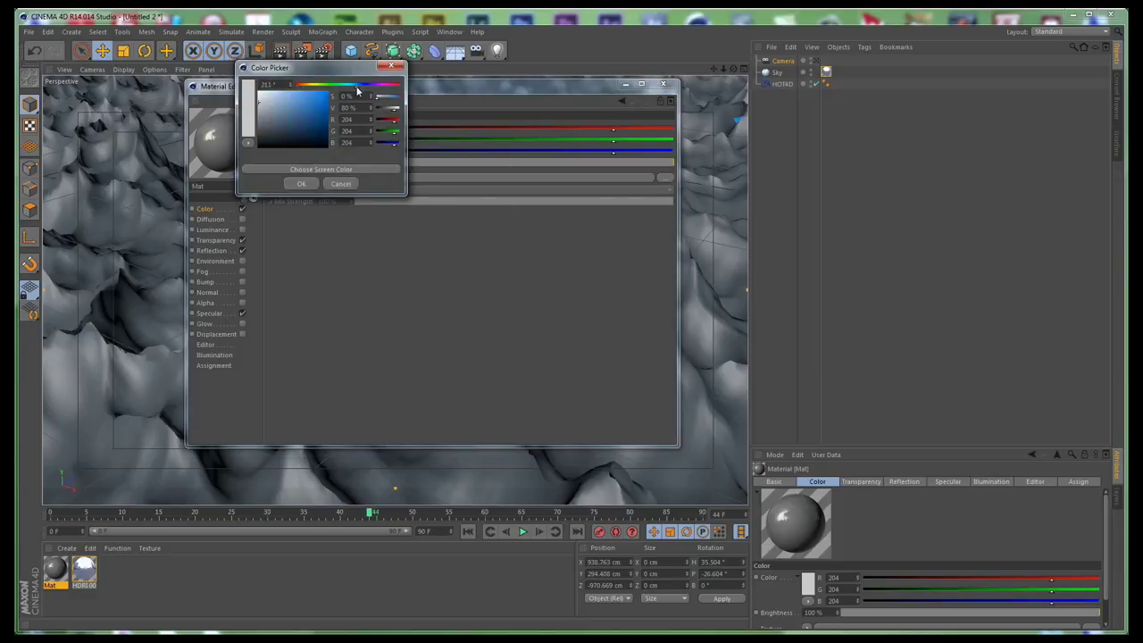
left_click_drag(295, 116, 293, 129)
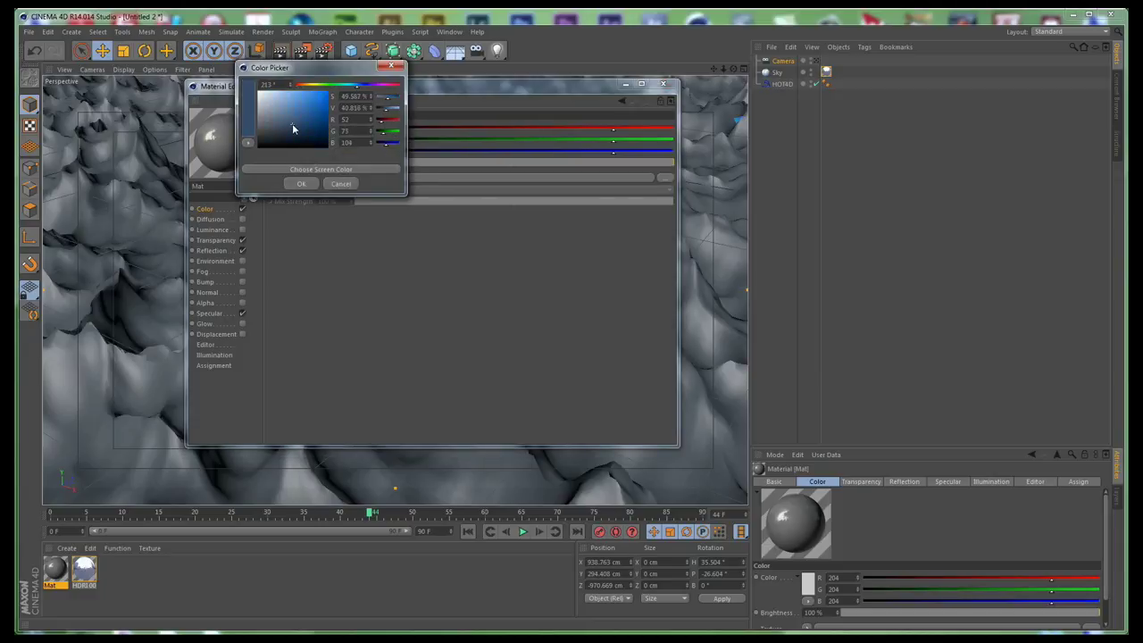
left_click(301, 183)
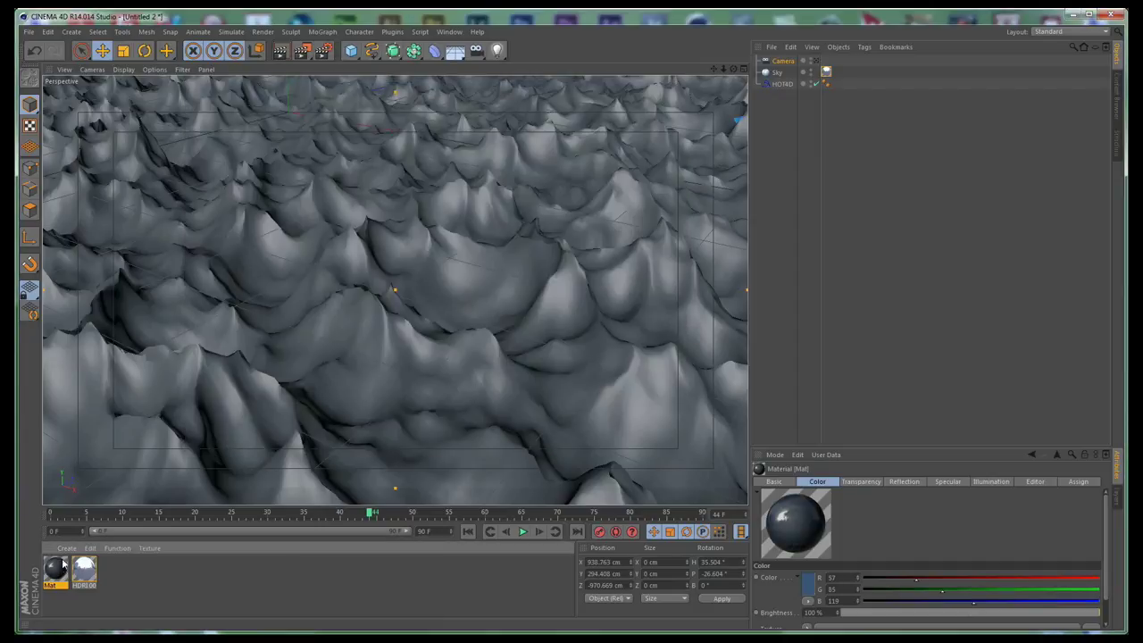
left_click_drag(59, 571, 786, 86)
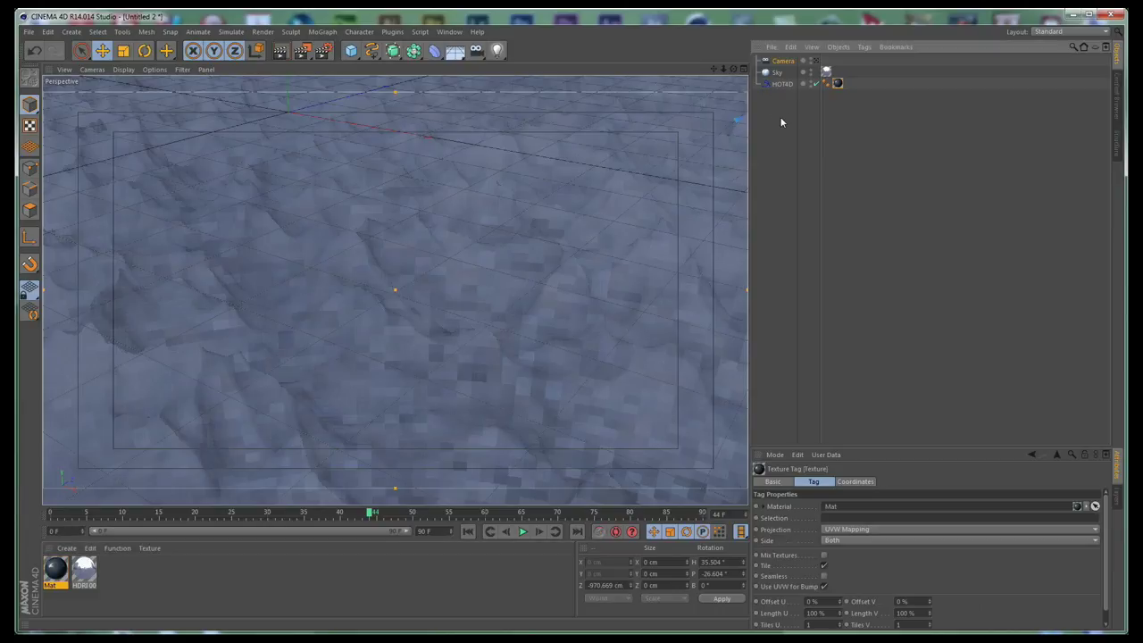
left_click(783, 121)
- Add a Compositing tag to the Sky object and turn off Seen by Camera
right_click(778, 76)
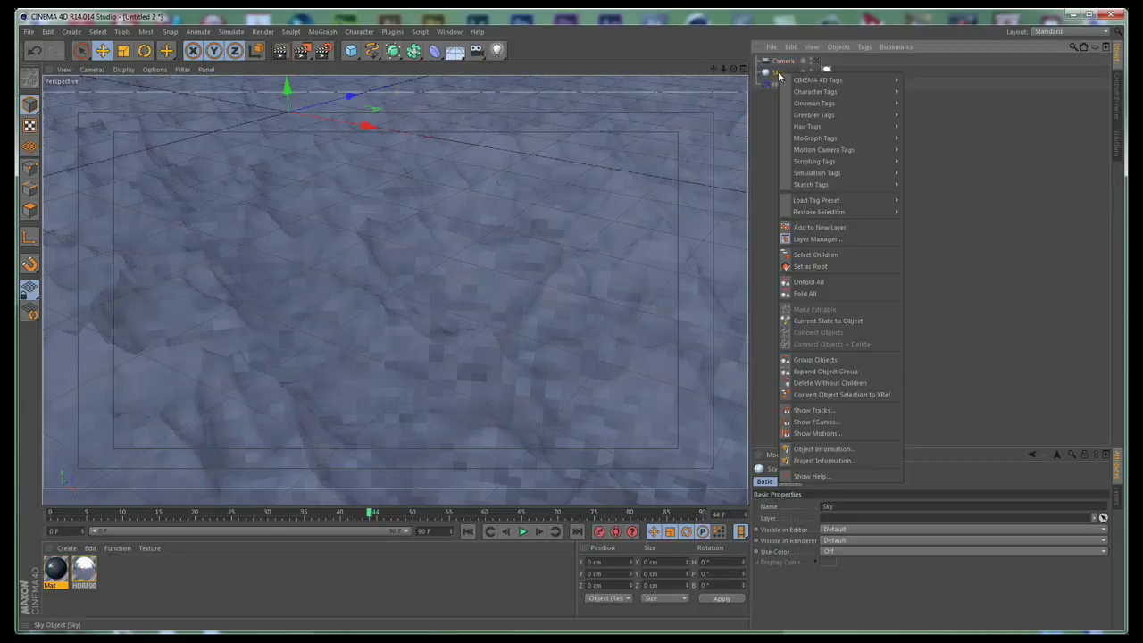
mouse_move(831, 79)
left_click(937, 138)
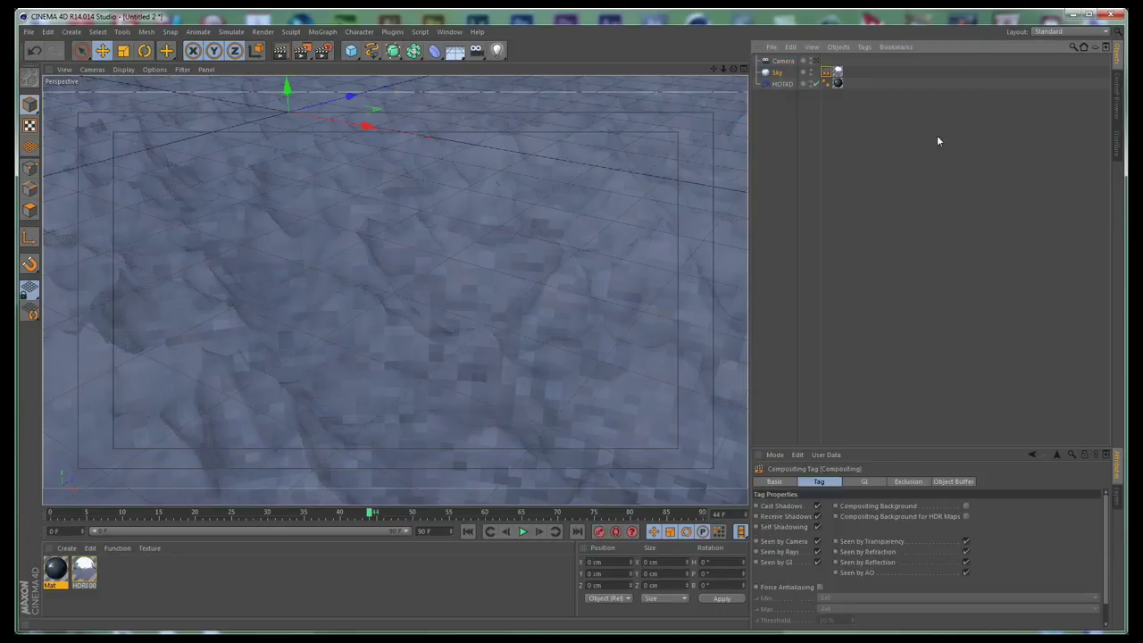
left_click(817, 541)
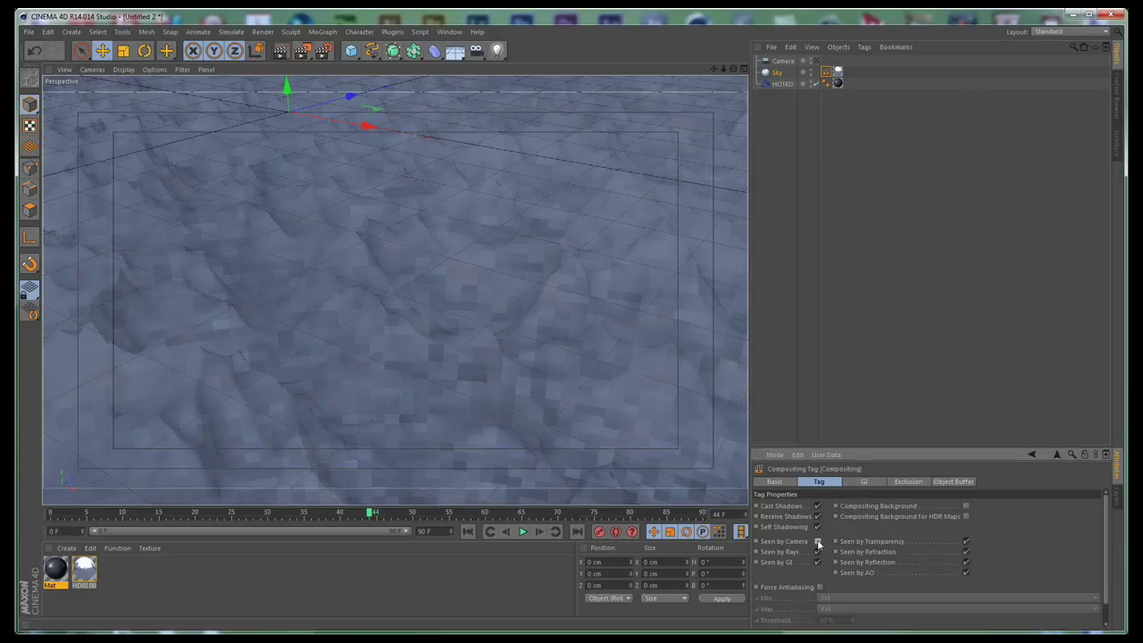
left_click(325, 582)
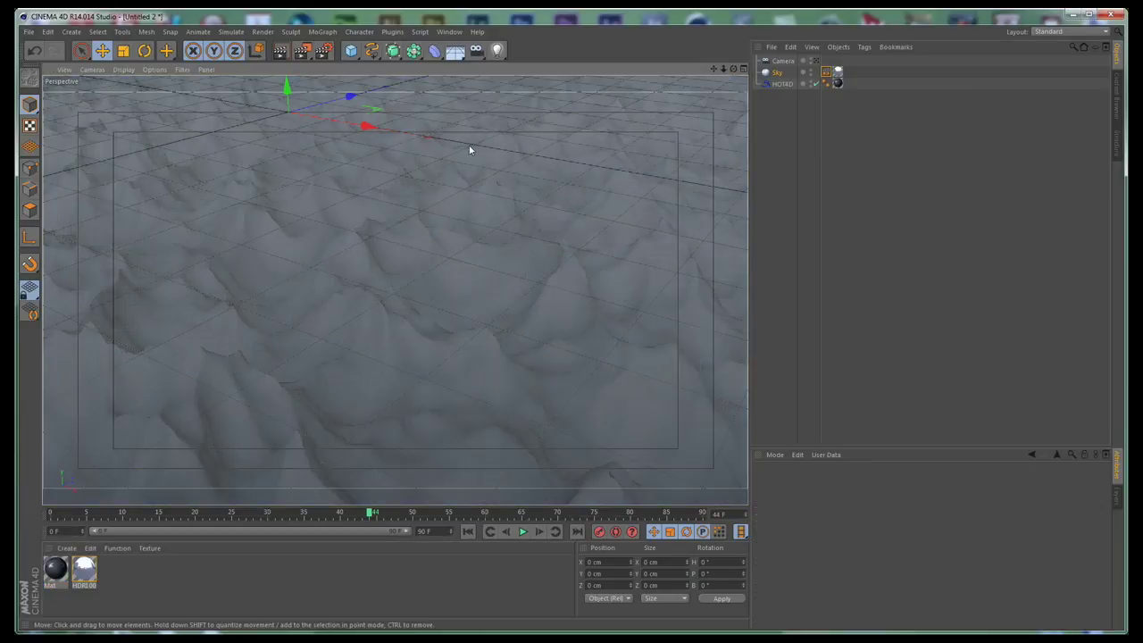
- Render the ocean in the viewport, then preview the HOT4D wave animation and move the timeline to frame 58
key("ctrl+r")
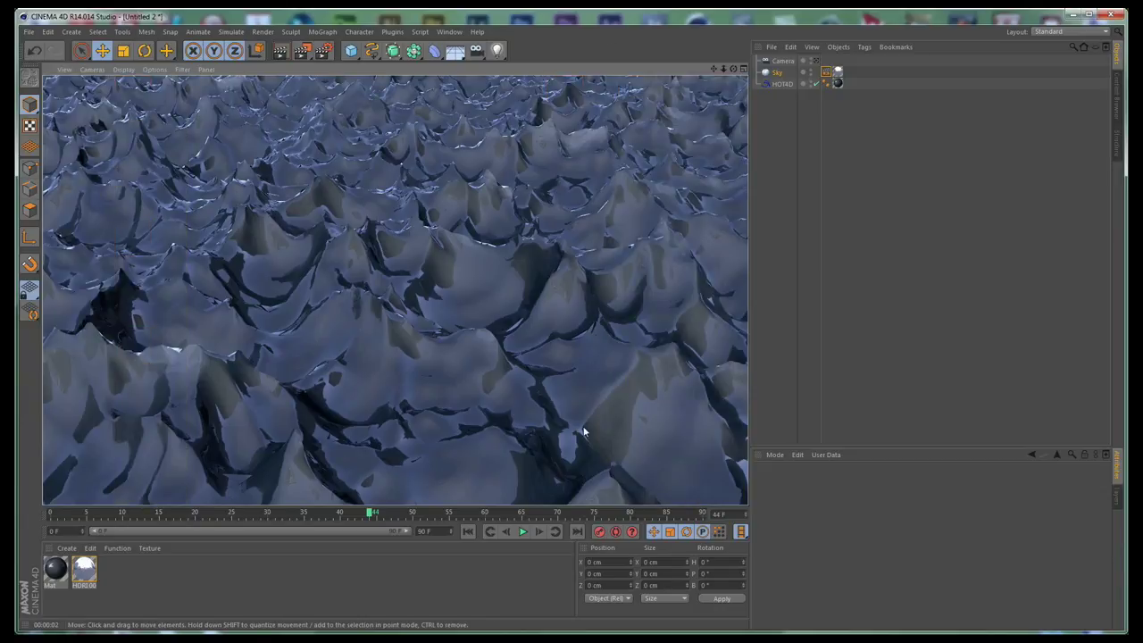
left_click(783, 84)
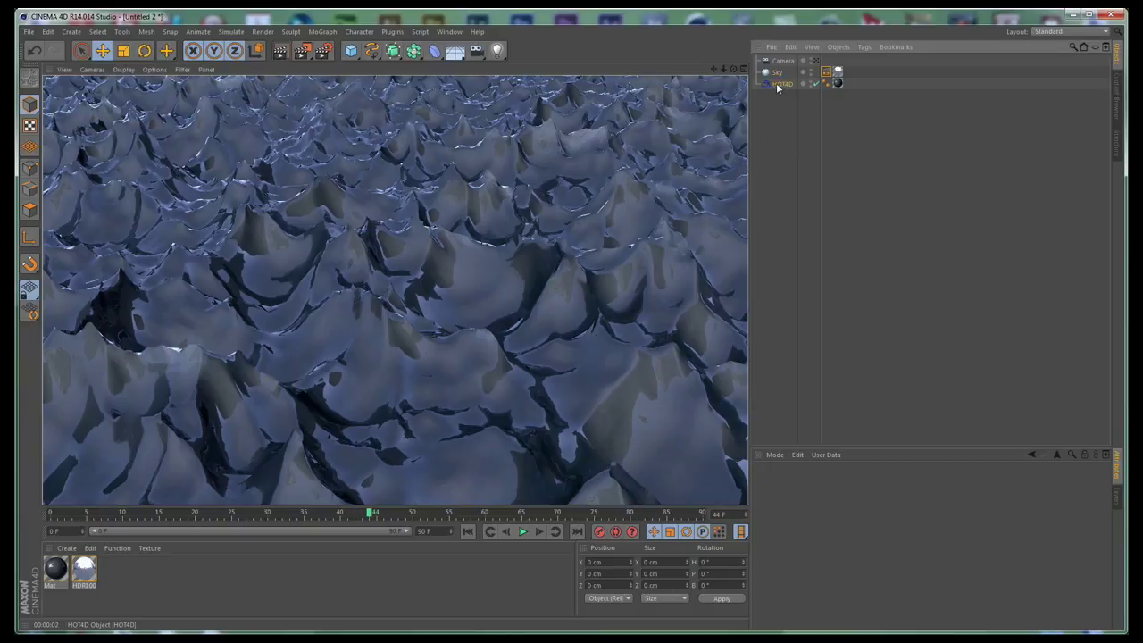
left_click_drag(876, 447, 875, 275)
left_click(523, 532)
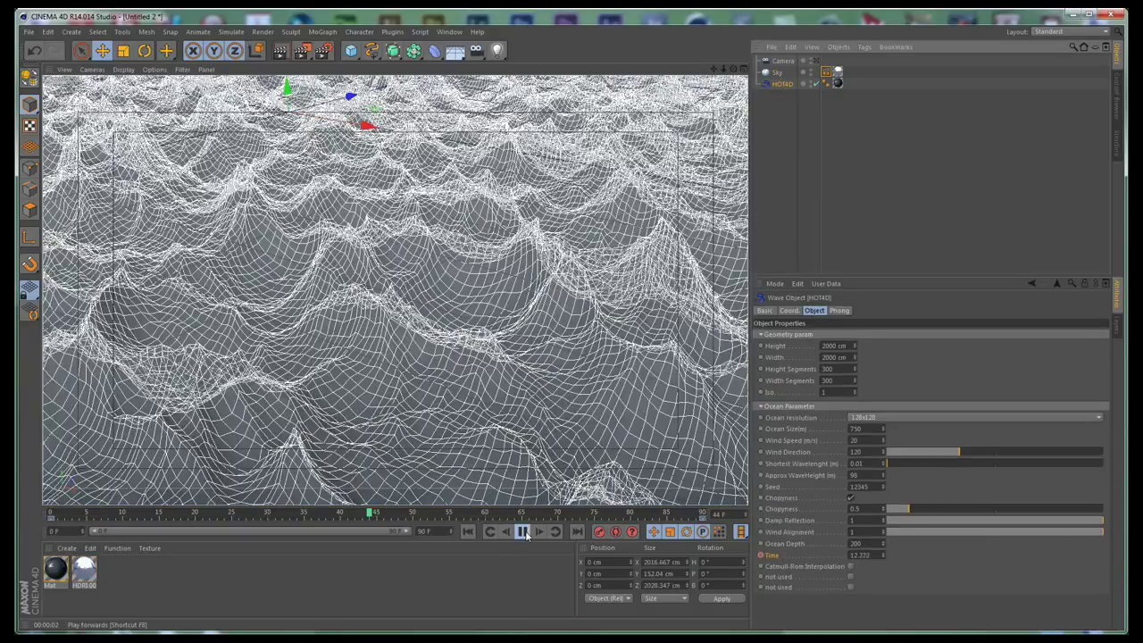
left_click(524, 532)
mouse_move(437, 514)
left_mouse_down()
mouse_move(559, 511)
mouse_move(342, 510)
mouse_move(528, 511)
mouse_move(471, 513)
left_mouse_up()
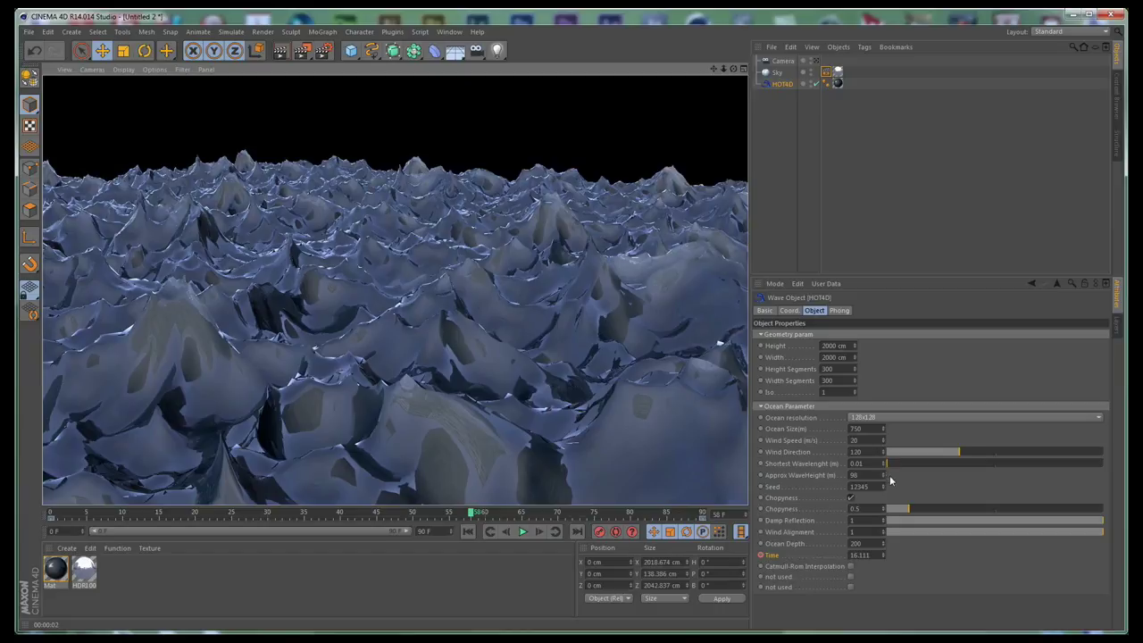
- Raise the HOT4D object's approximate wave height to 210 m and its shortest wavelength to 8 m
left_click_drag(883, 477, 884, 420)
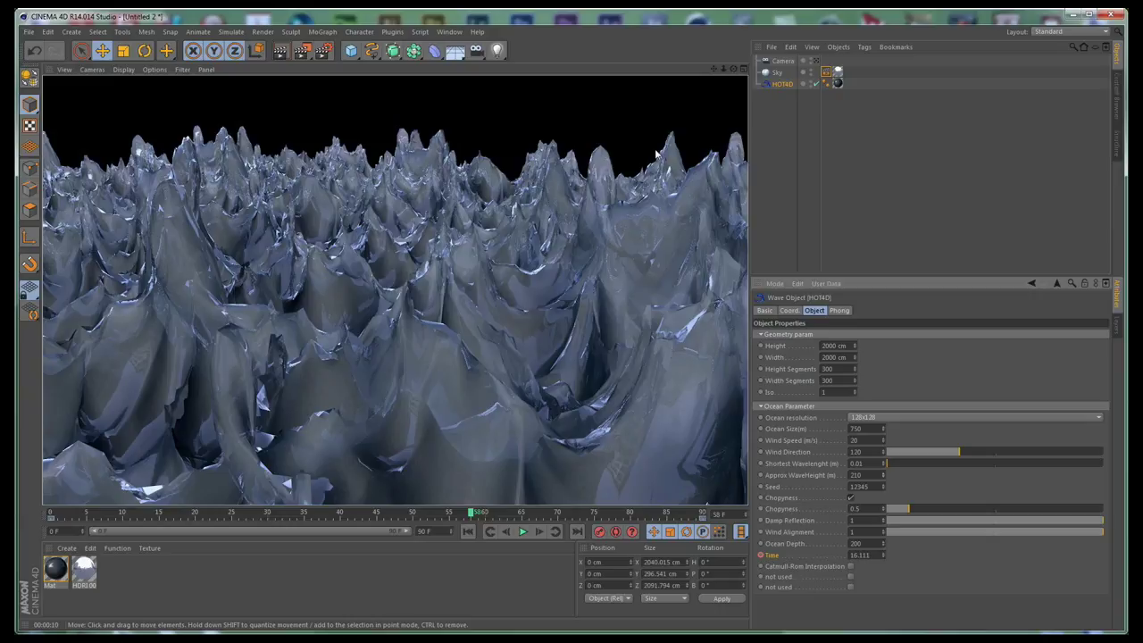
left_click_drag(889, 466, 1061, 466)
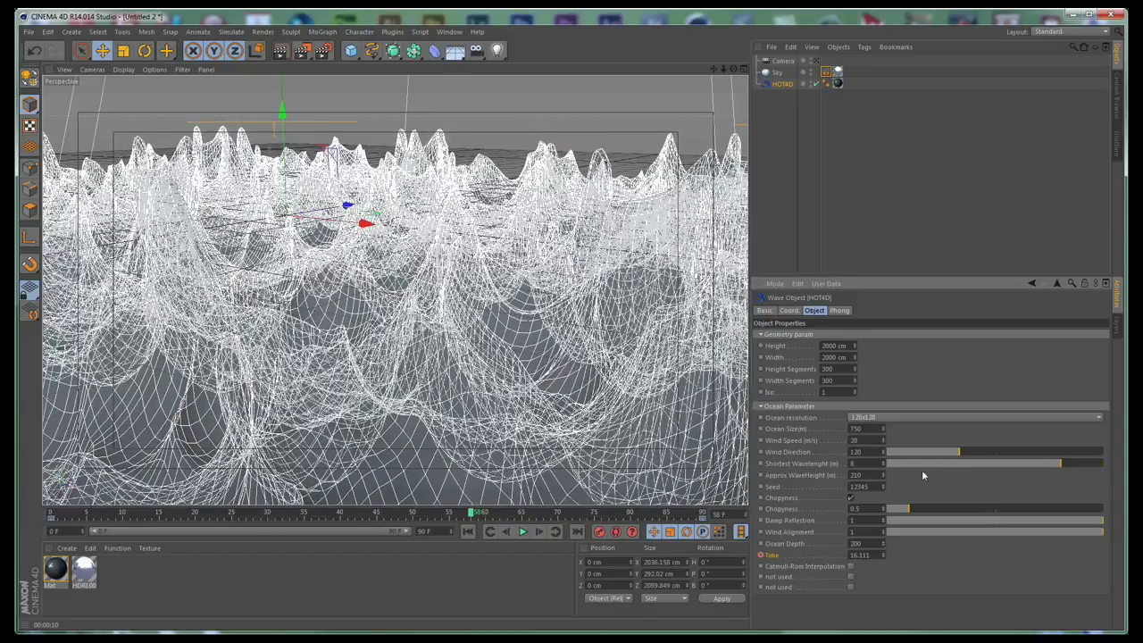
- Try approximate wave heights of 30 m and 50 m on the HOT4D object, ending at 100 m
left_click_drag(880, 475, 722, 497)
type("30")
key("Return")
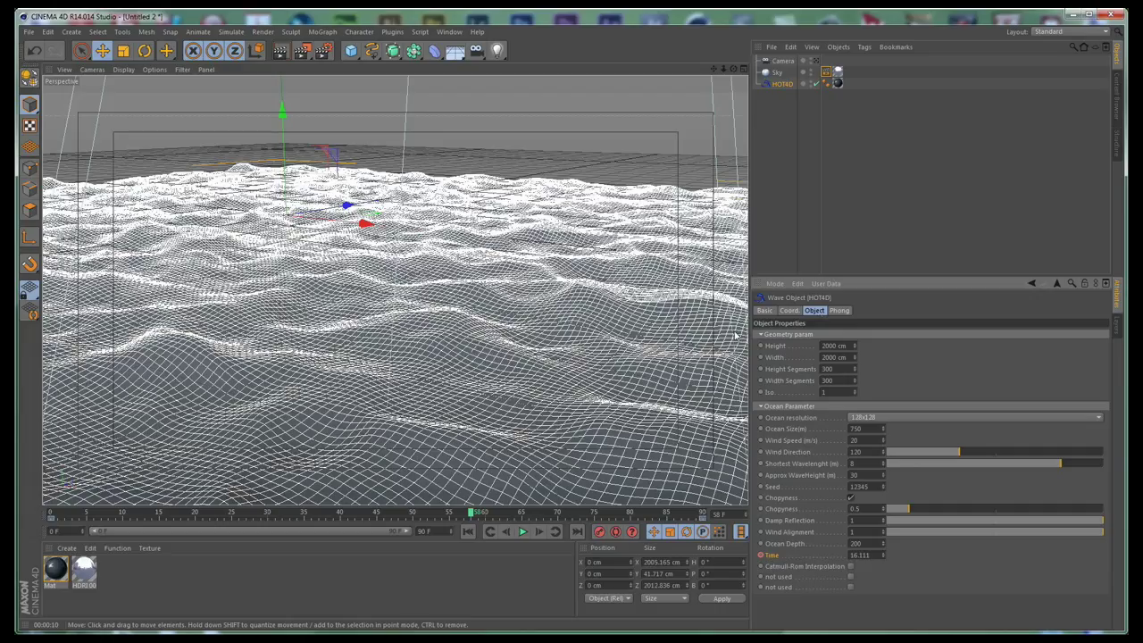
left_click_drag(878, 473, 736, 491)
type("50")
key("Return")
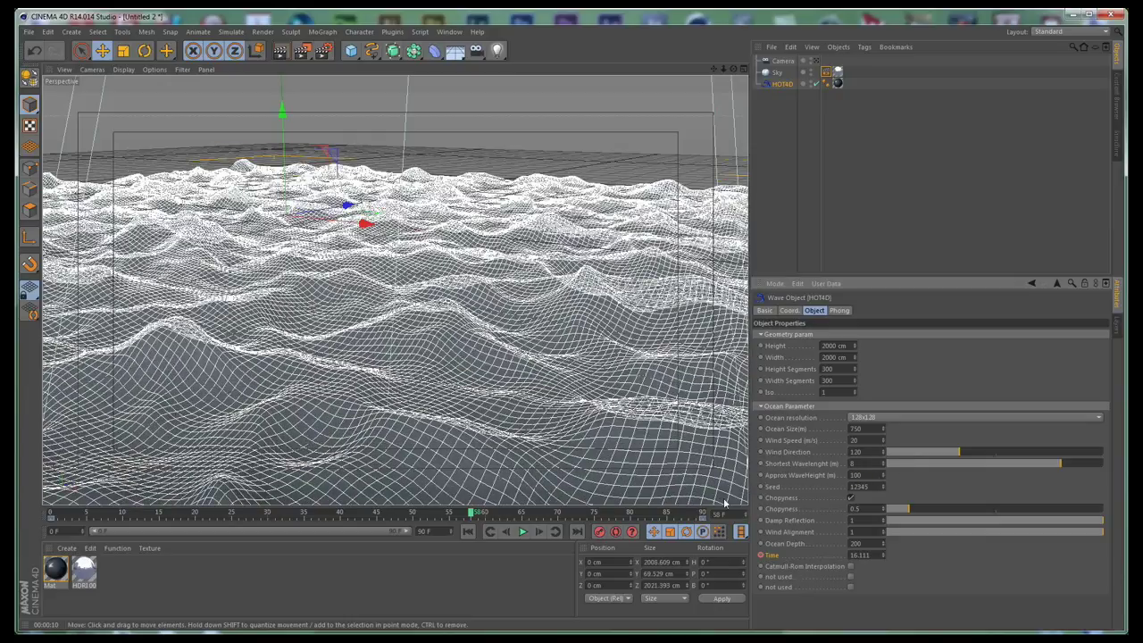
key("Return")
- Compare viewport renders of the ocean with the shortest wavelength at 10 m and at 0.01 m
left_click_drag(1059, 464, 1124, 463)
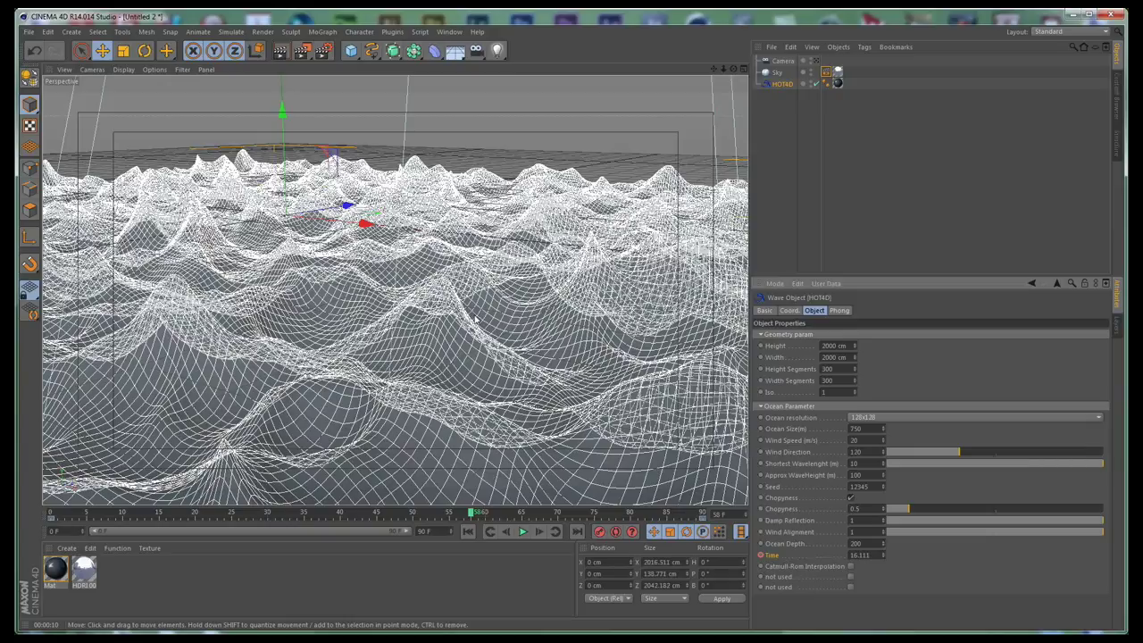
key("ctrl+r")
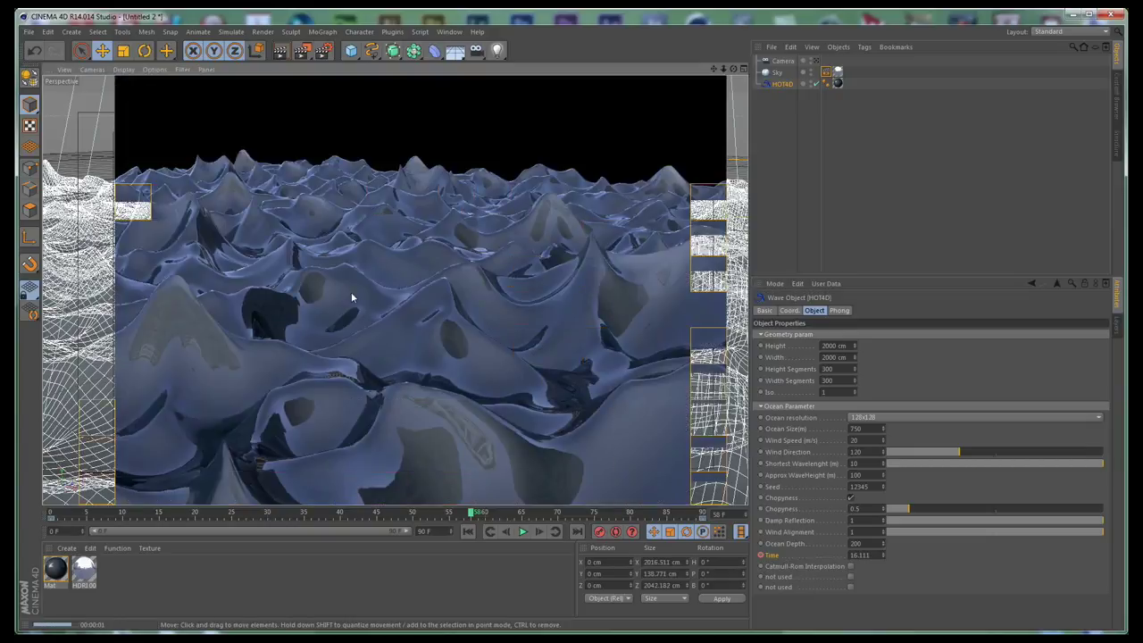
left_click_drag(1098, 463, 885, 468)
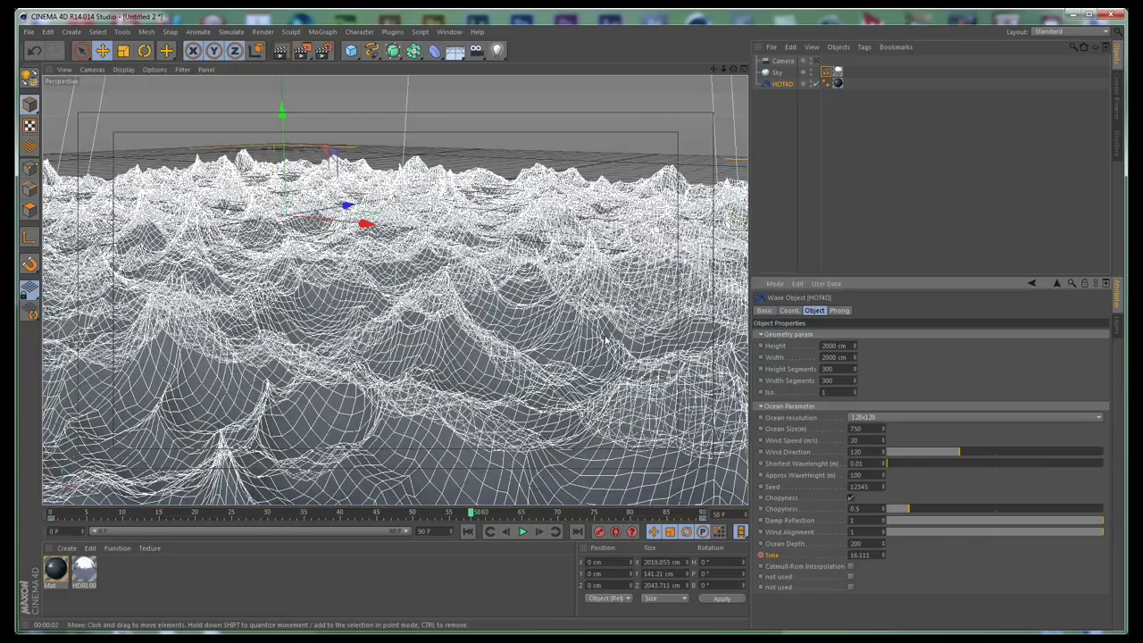
key("ctrl+r")
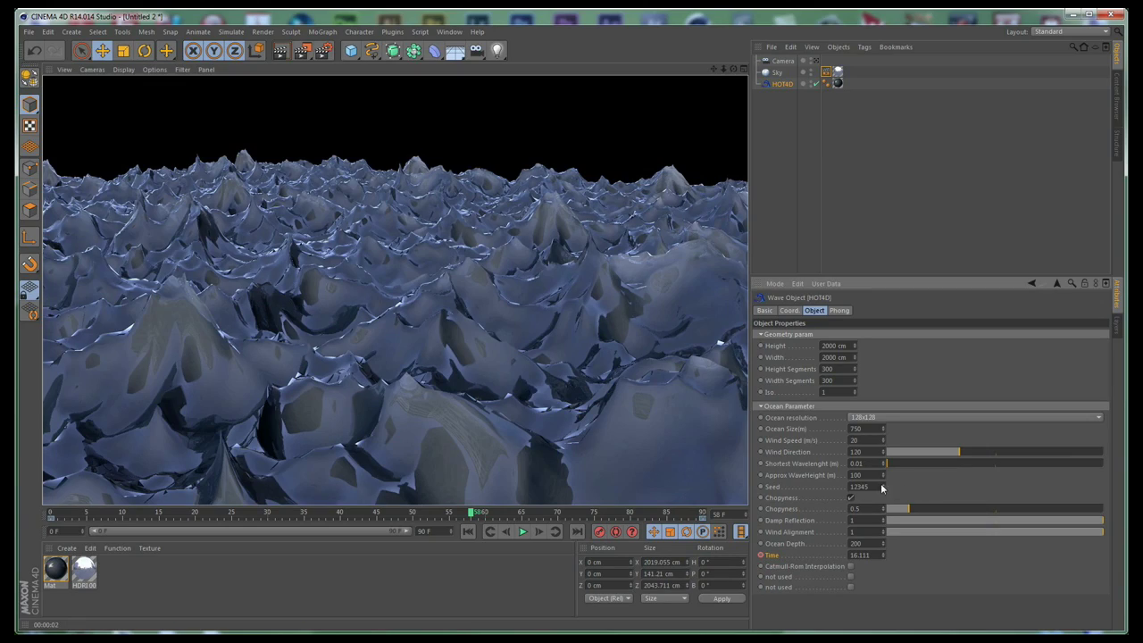
- Change the HOT4D object's seed to 12351 and inspect the resulting wave pattern
left_click_drag(883, 488, 884, 484)
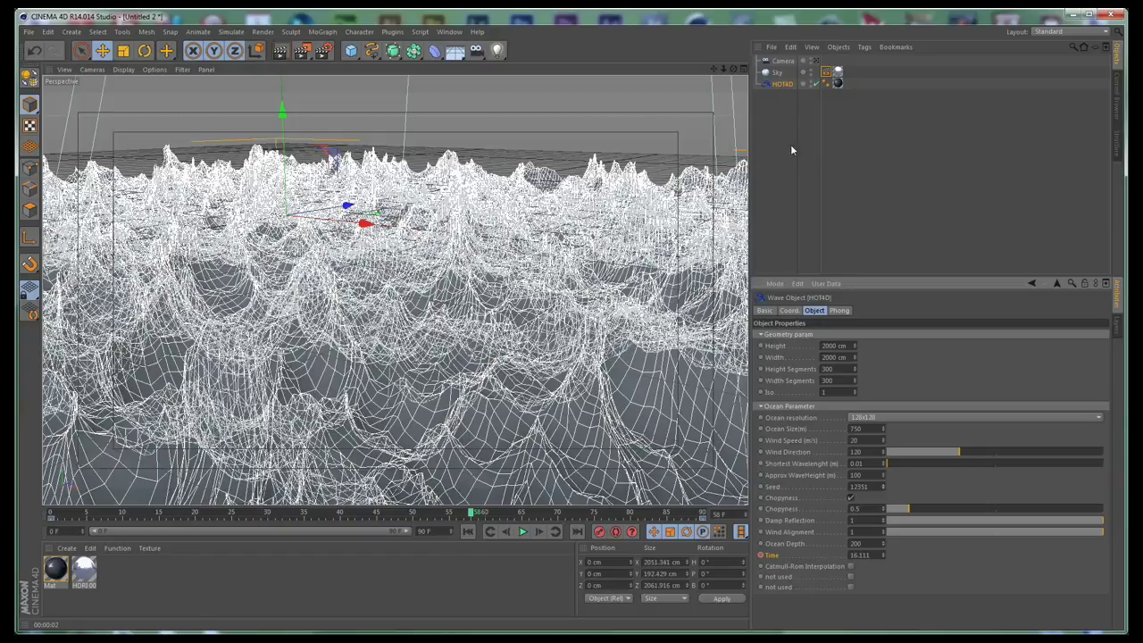
left_click_drag(569, 169, 535, 357, "alt")
middle_click_drag(536, 357, 576, 156, "alt")
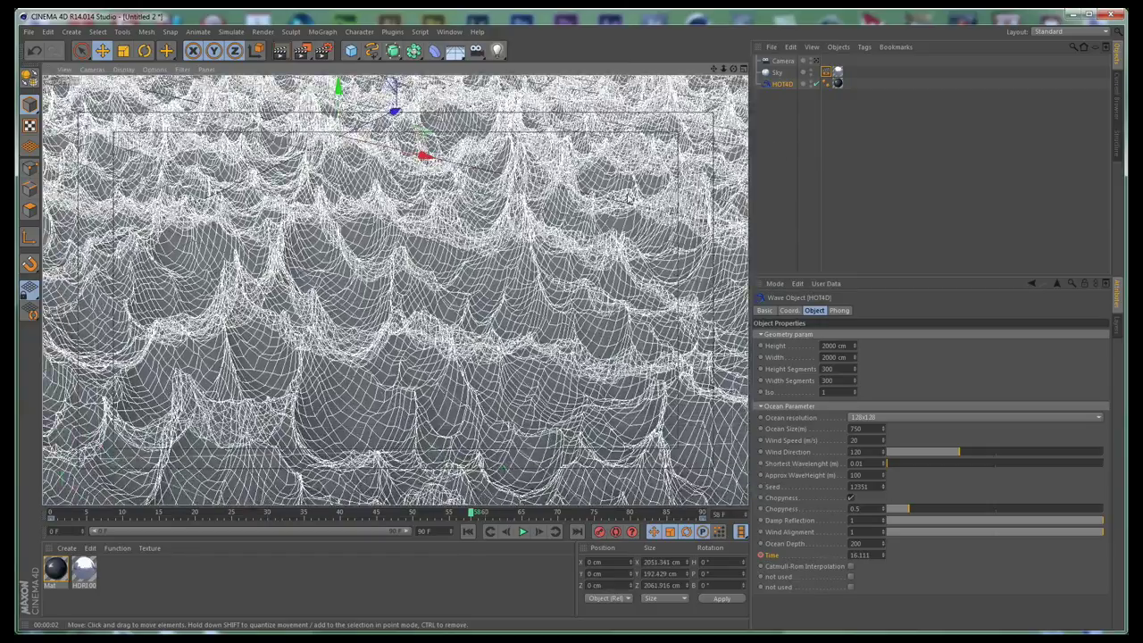
left_click_drag(473, 335, 474, 307, "alt")
- Delete the Mat texture tag from the HOT4D object
left_click(779, 143)
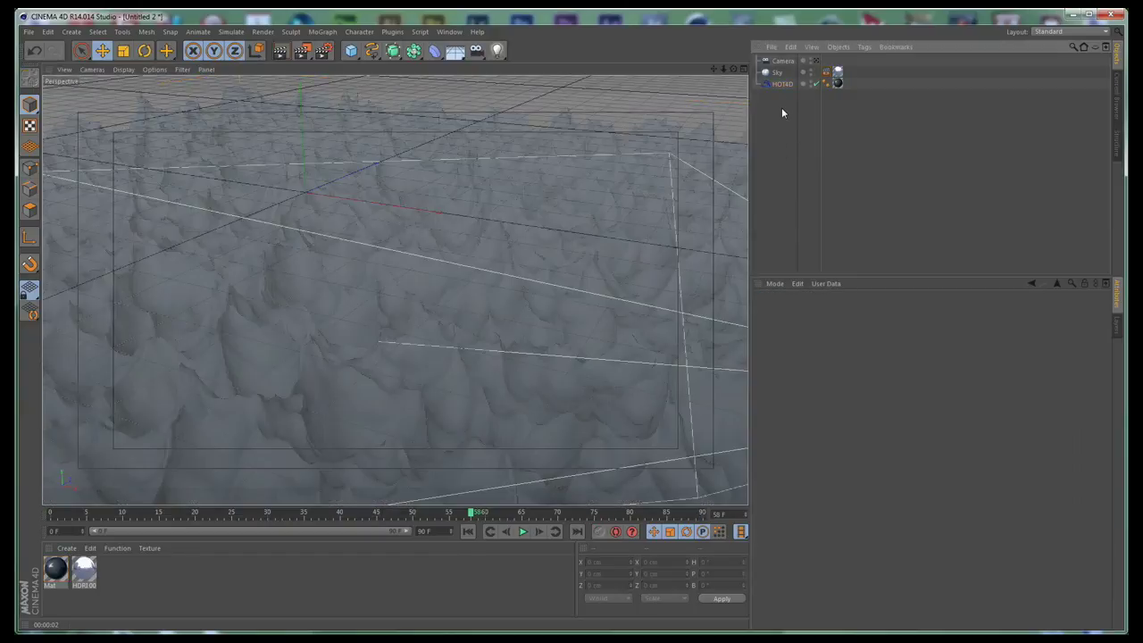
left_click(838, 83)
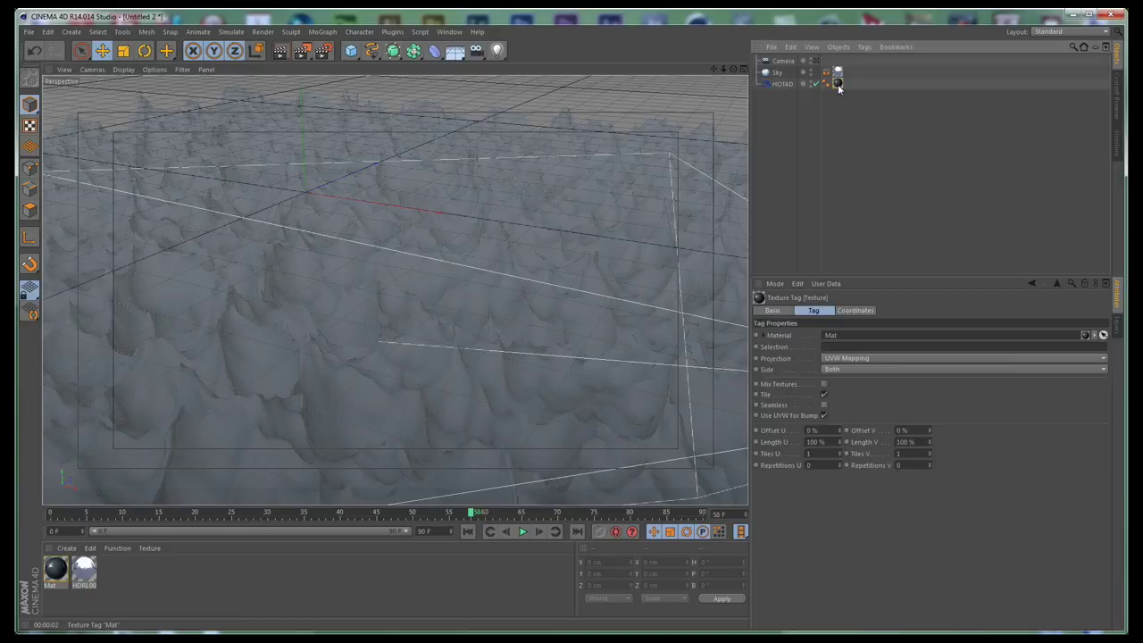
left_click(836, 94)
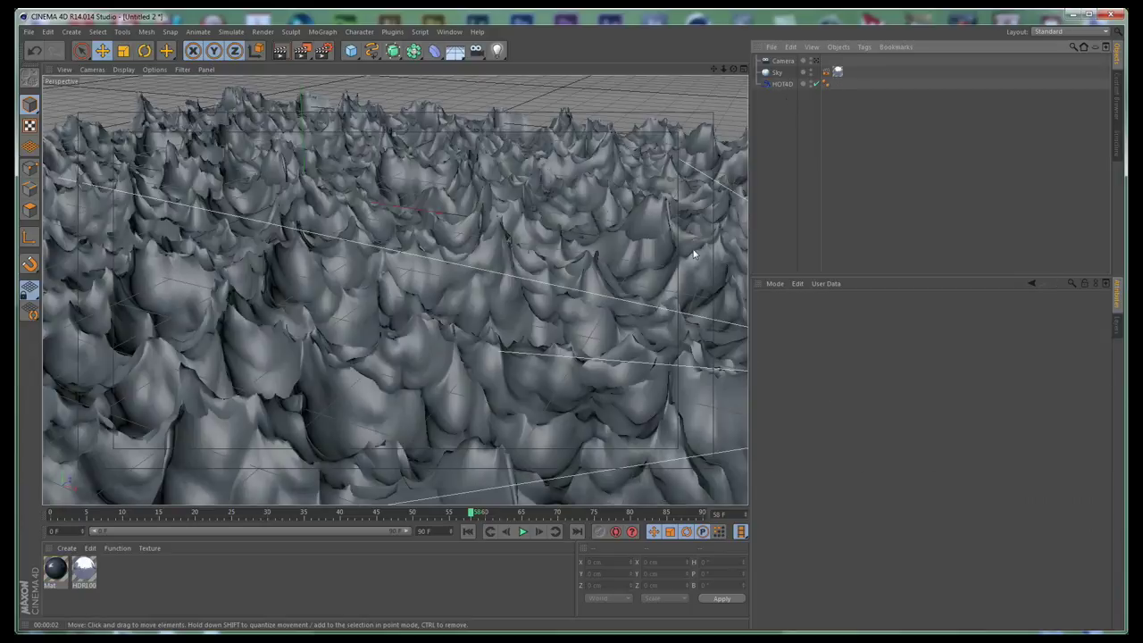
- Turn off the HOT4D object's Chopyness option and render the view to inspect the wave shapes
left_click(780, 83)
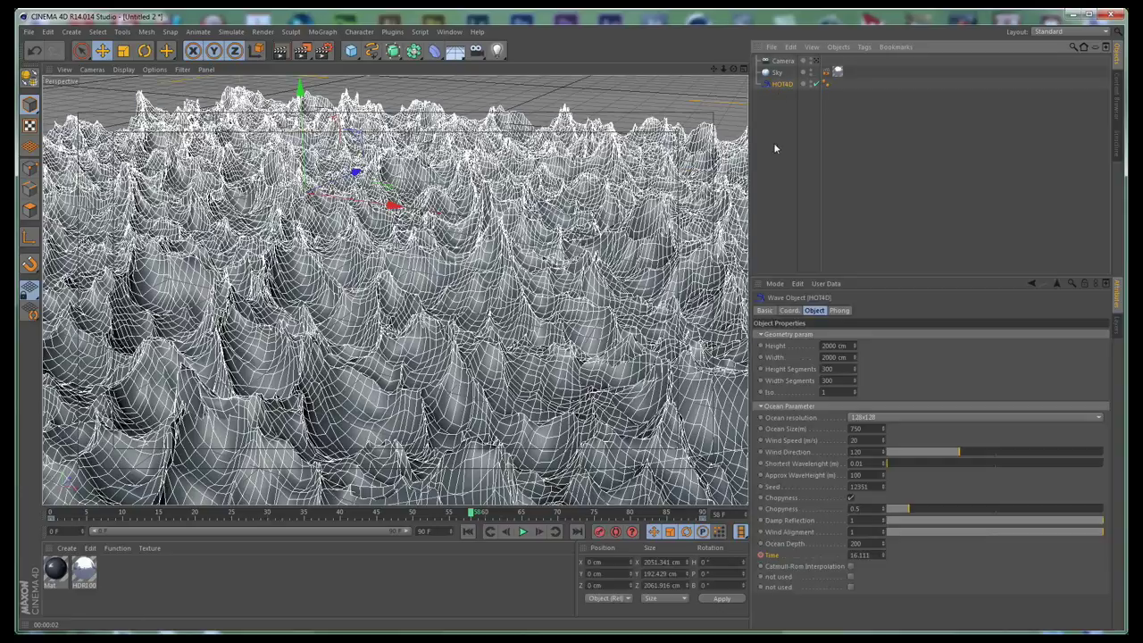
left_click(851, 498)
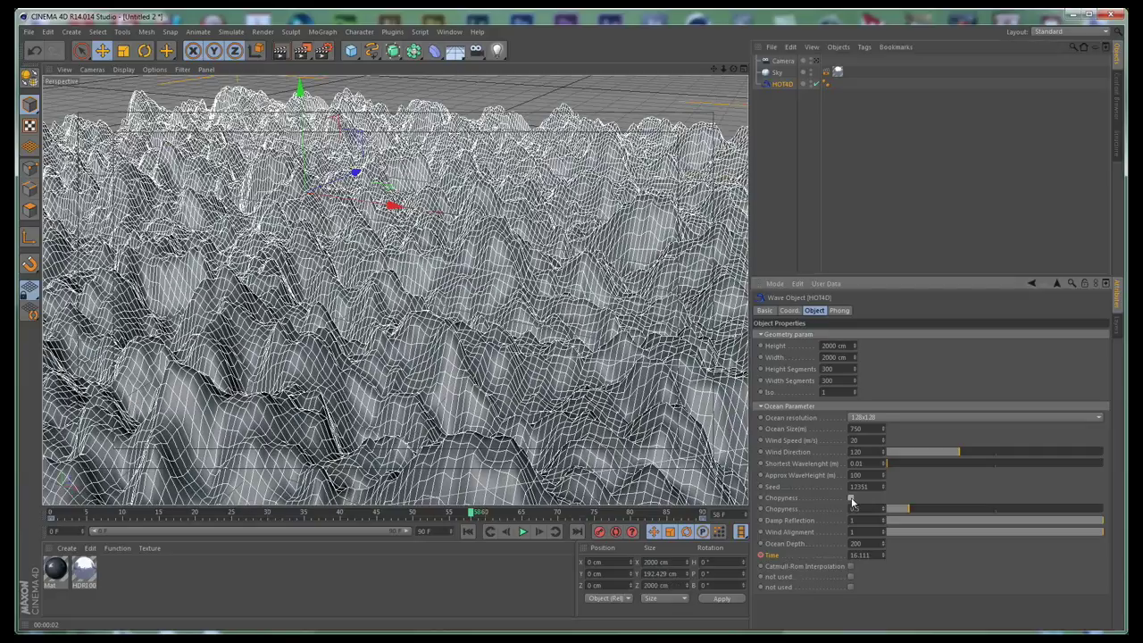
key("ctrl+r")
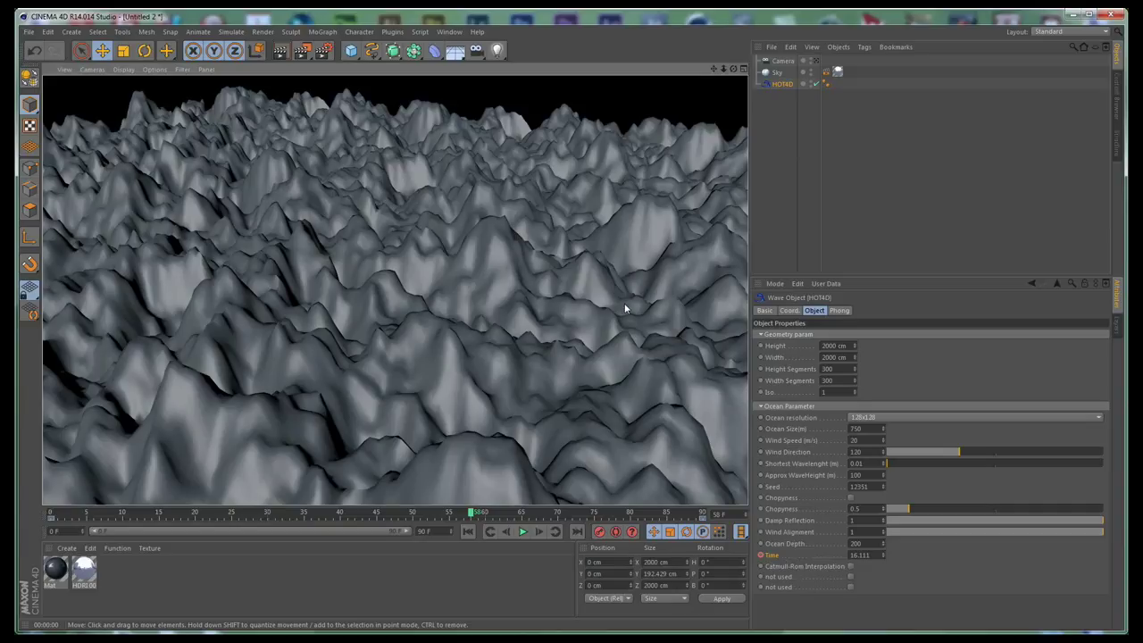
left_click_drag(550, 443, 550, 415, "alt")
middle_click_drag(569, 435, 601, 358, "alt")
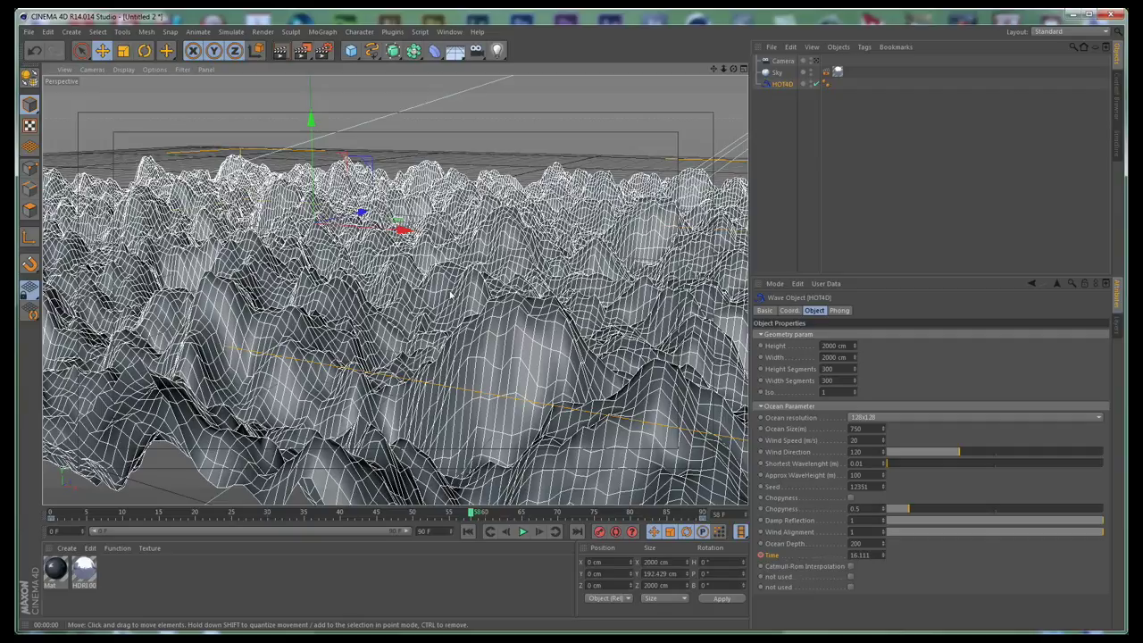
- Set the HOT4D object's Chopyness value to 0 and re-enable the Chopyness option
left_click(856, 498)
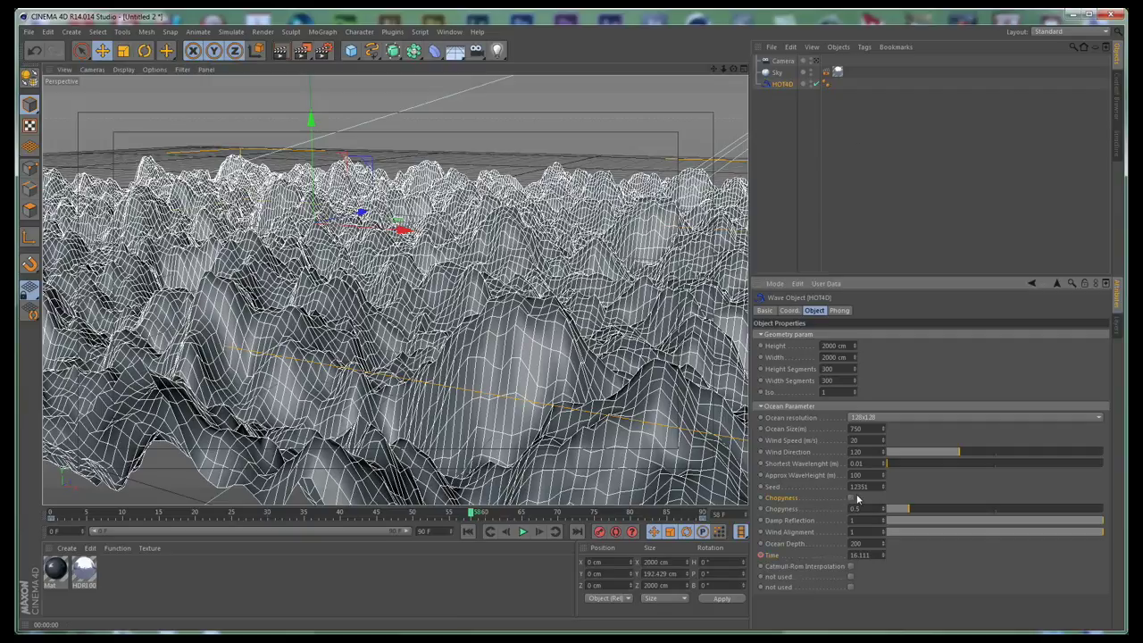
left_click_drag(919, 509, 885, 515)
left_click(852, 500)
left_click(332, 568)
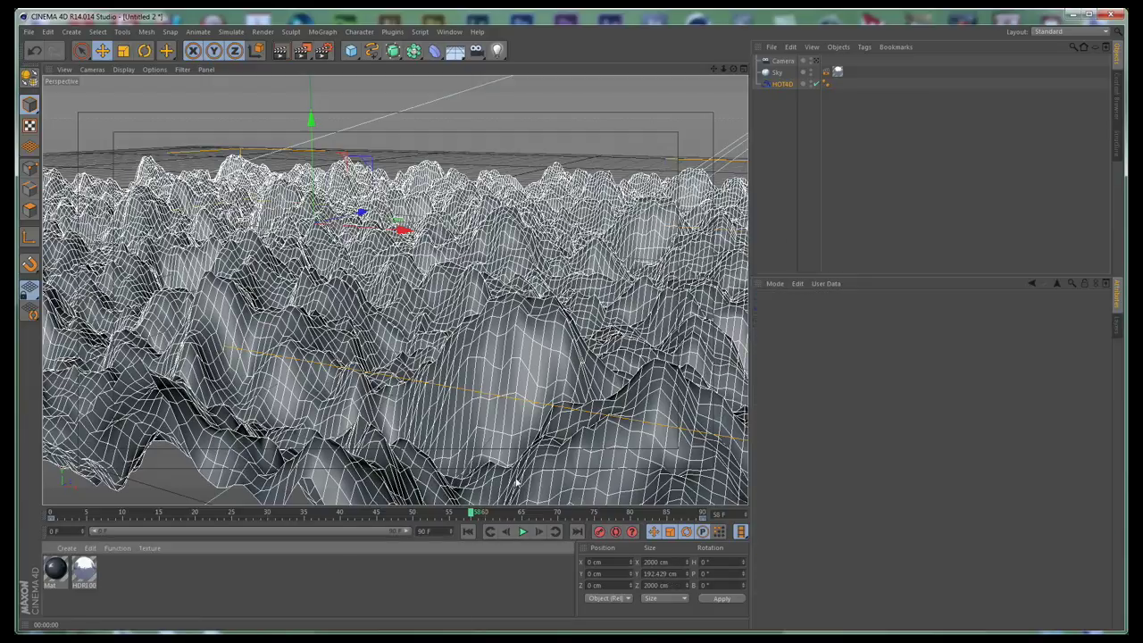
left_click(765, 211)
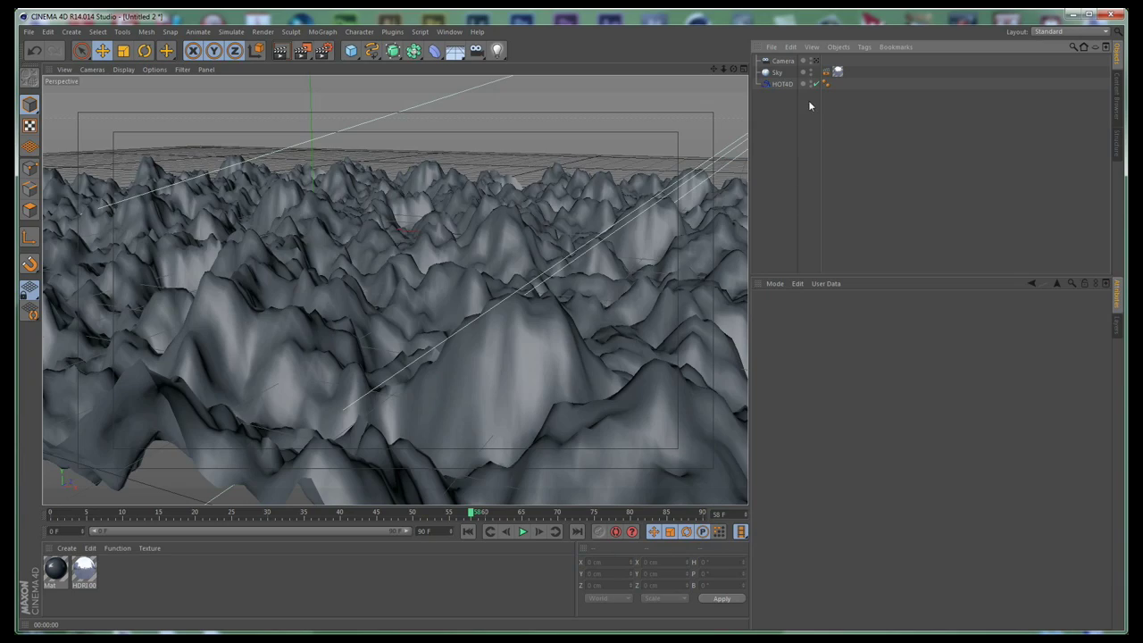
left_click(782, 84)
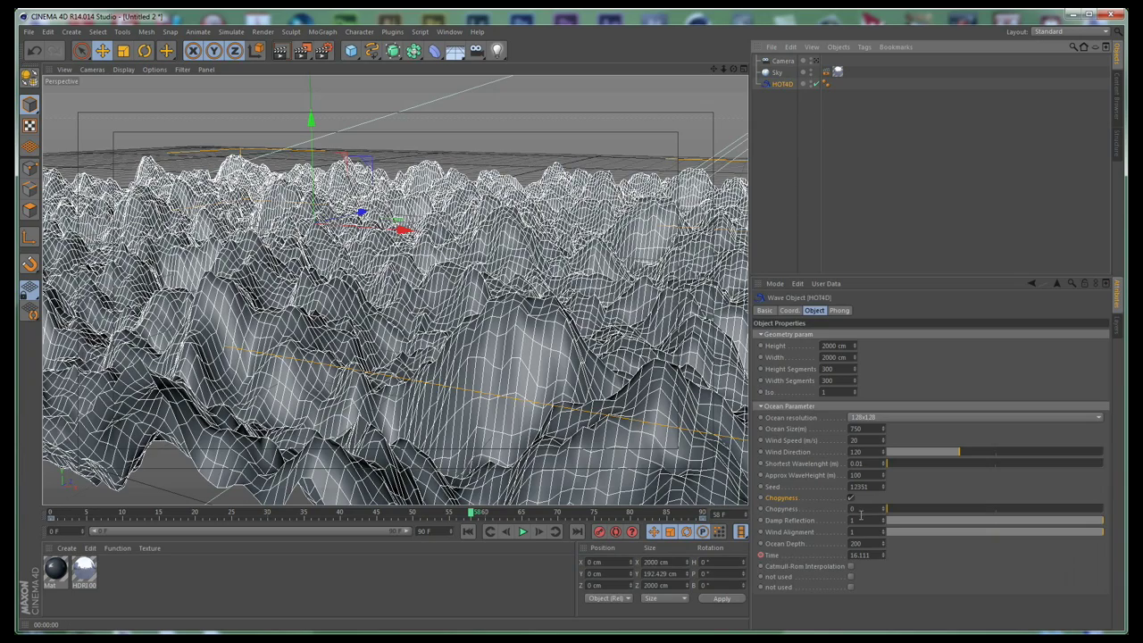
- Try a Chopyness value of 5, then reduce it to 0.7 and render the ocean view
left_click_drag(890, 515, 1104, 509)
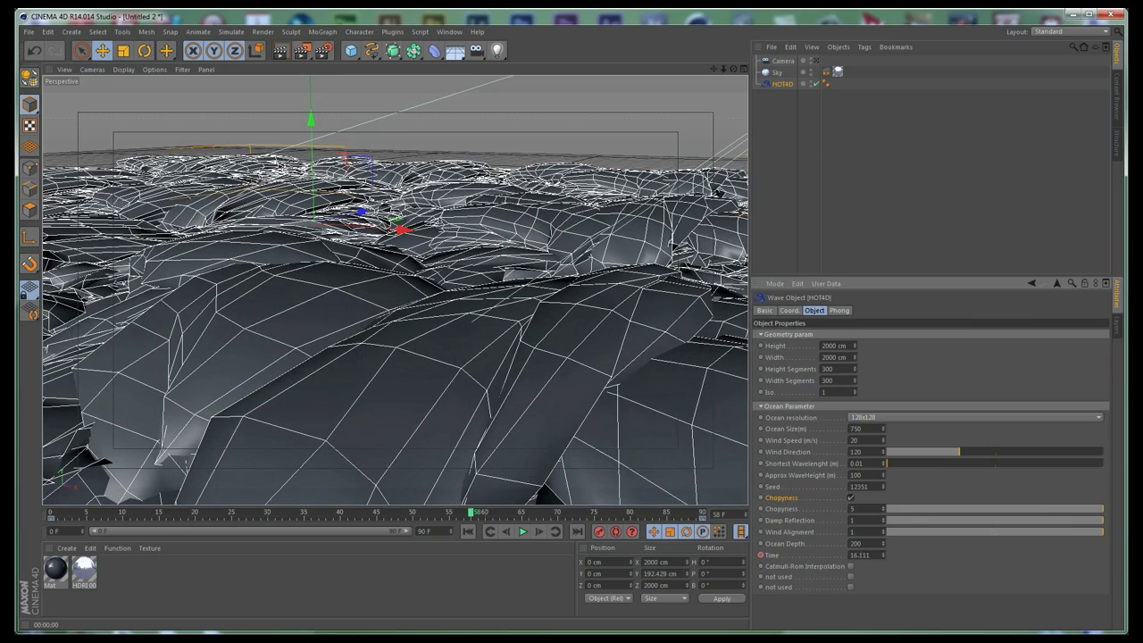
left_click_drag(1037, 516, 918, 516)
key("ctrl+r")
left_click_drag(511, 284, 503, 343, "alt")
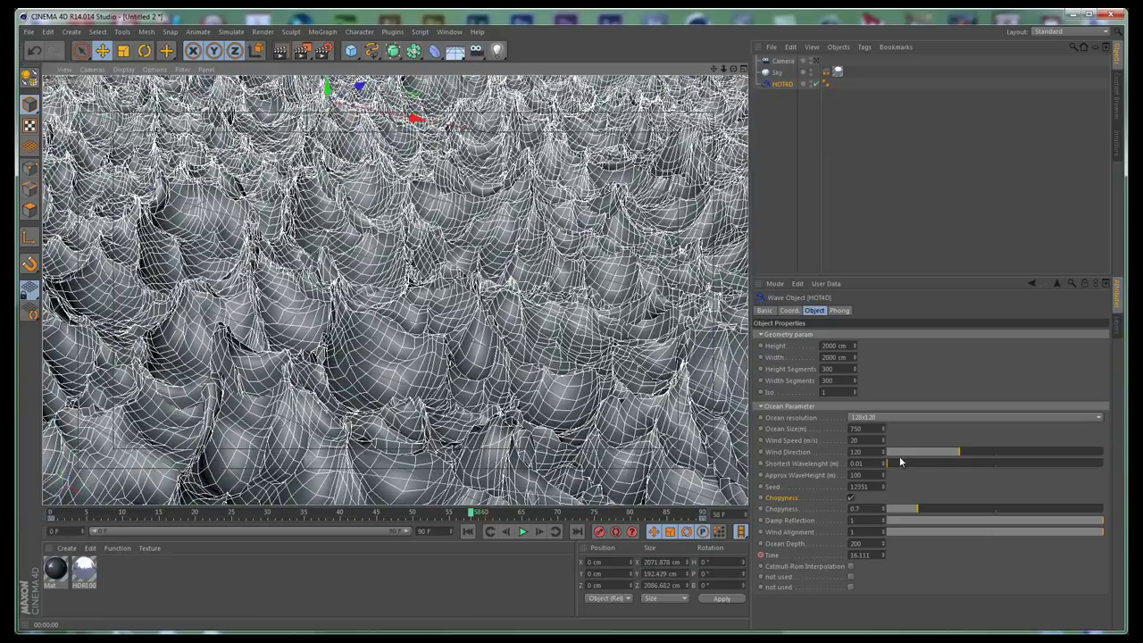
- Lower the approximate wave height to 50 m, check it in a render and set the Chopyness value to 0.6
left_click_drag(883, 477, 850, 496)
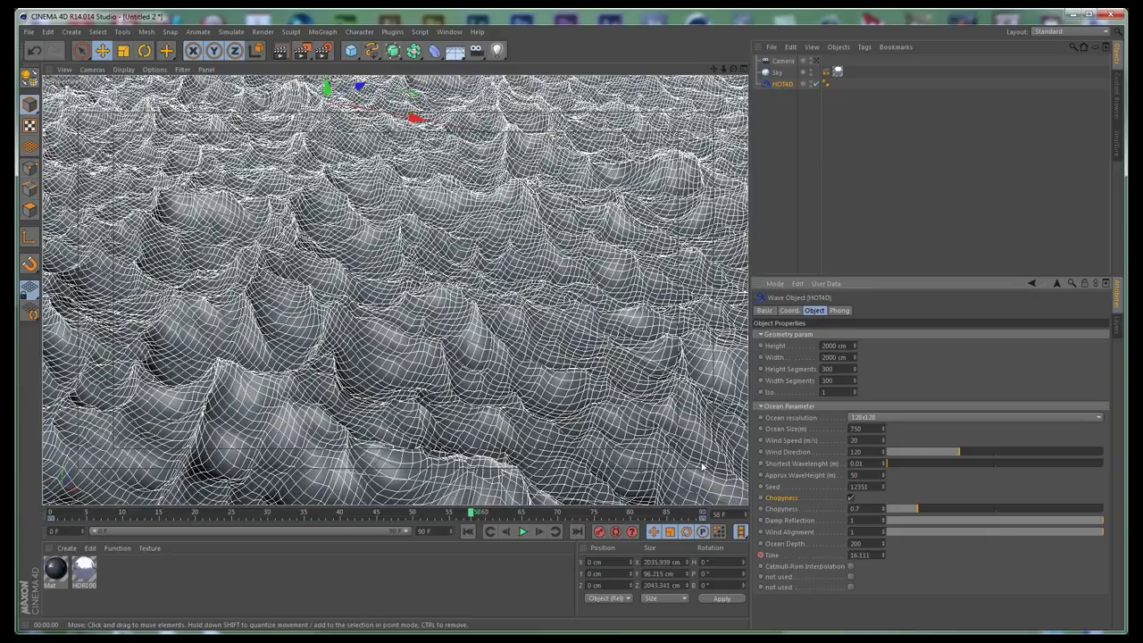
left_click_drag(702, 467, 597, 346, "alt")
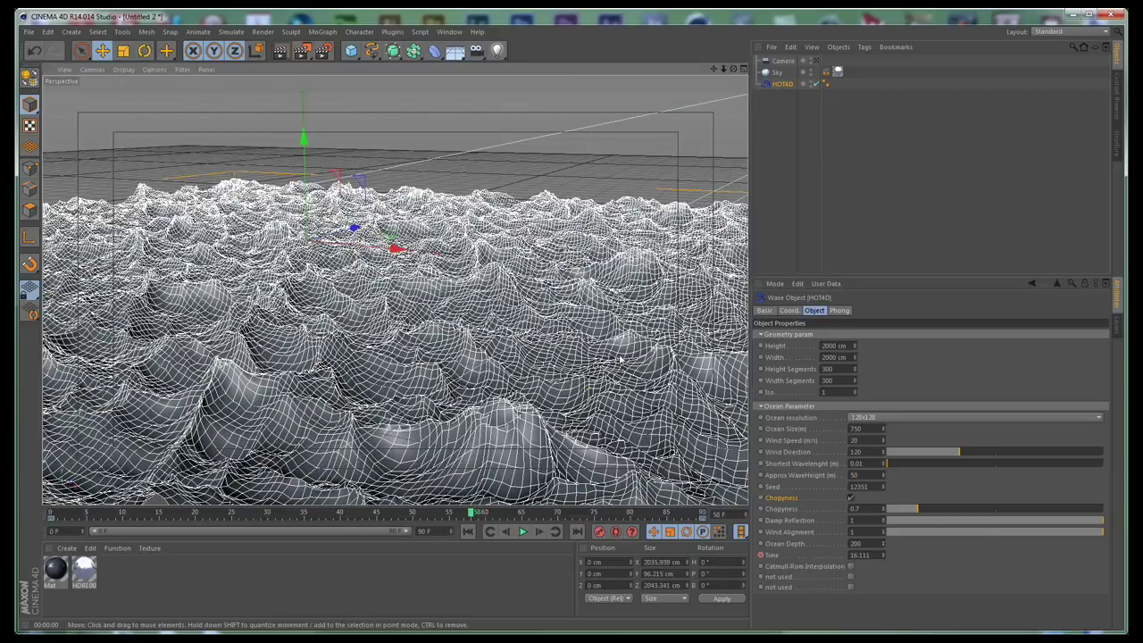
key("ctrl+r")
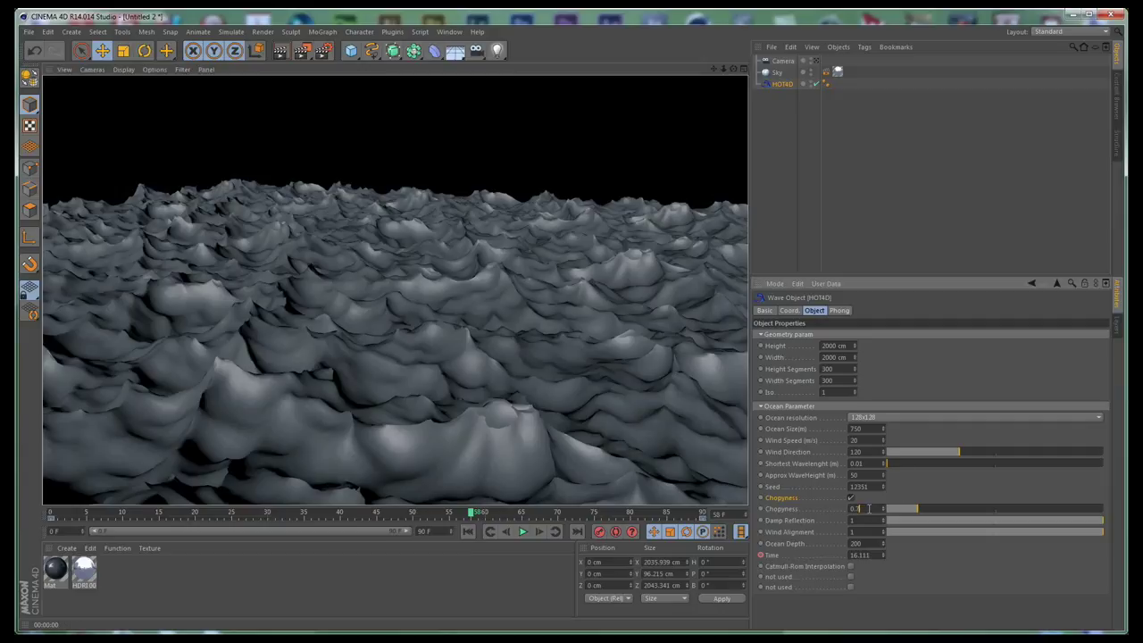
key("Return")
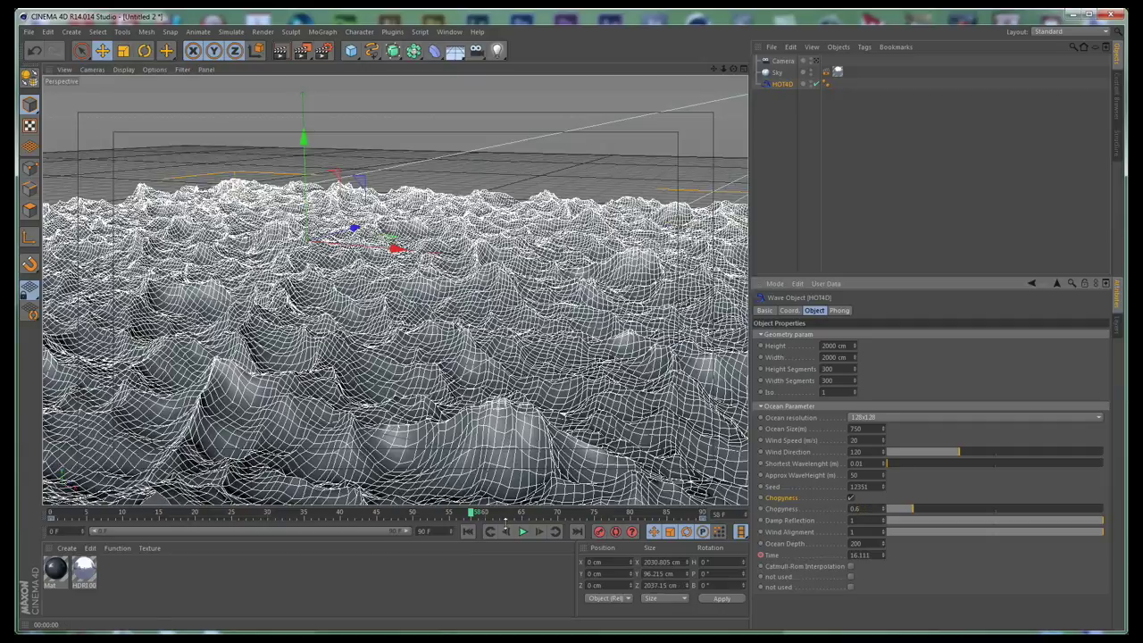
- Play the ocean animation and examine how the waves move from another angle
left_click(524, 532)
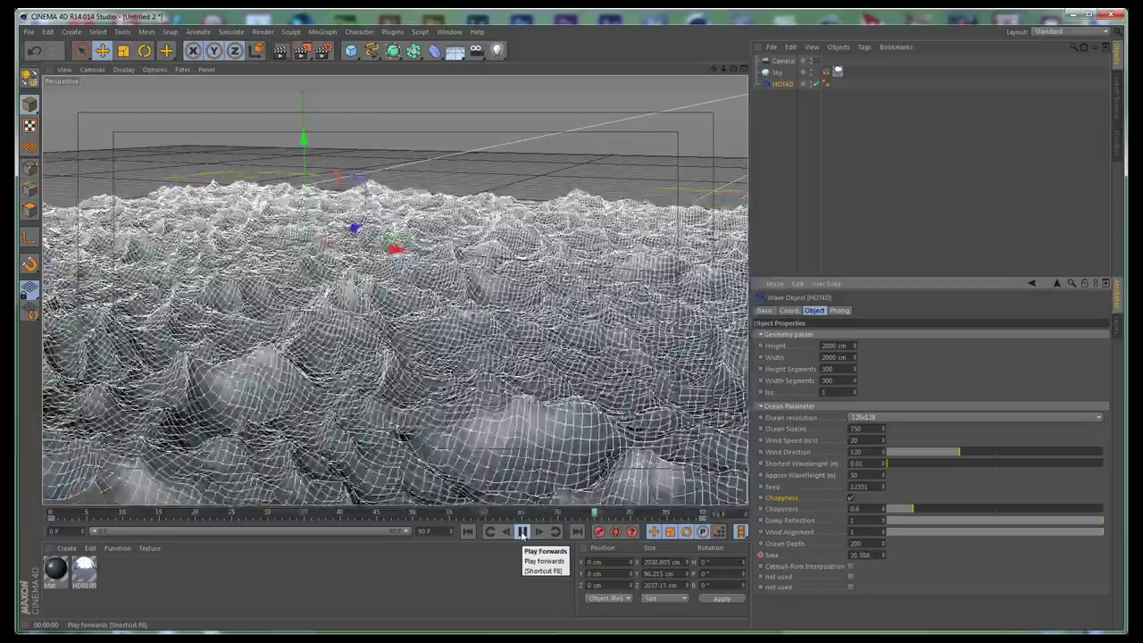
left_click_drag(531, 396, 253, 407, "alt")
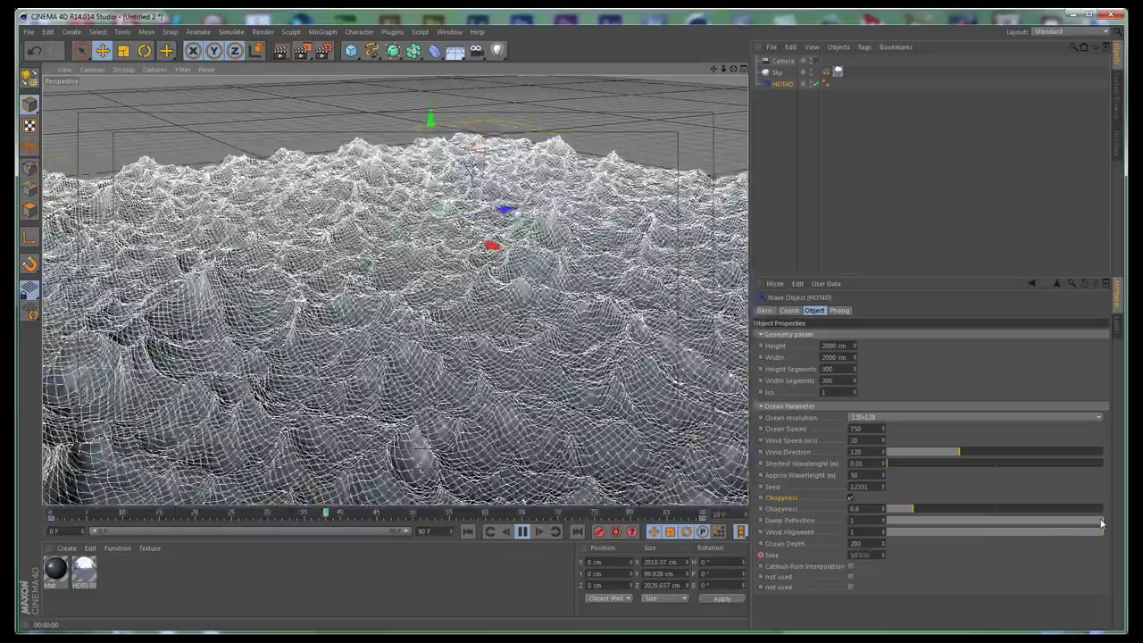
left_click_drag(1102, 521, 1096, 523)
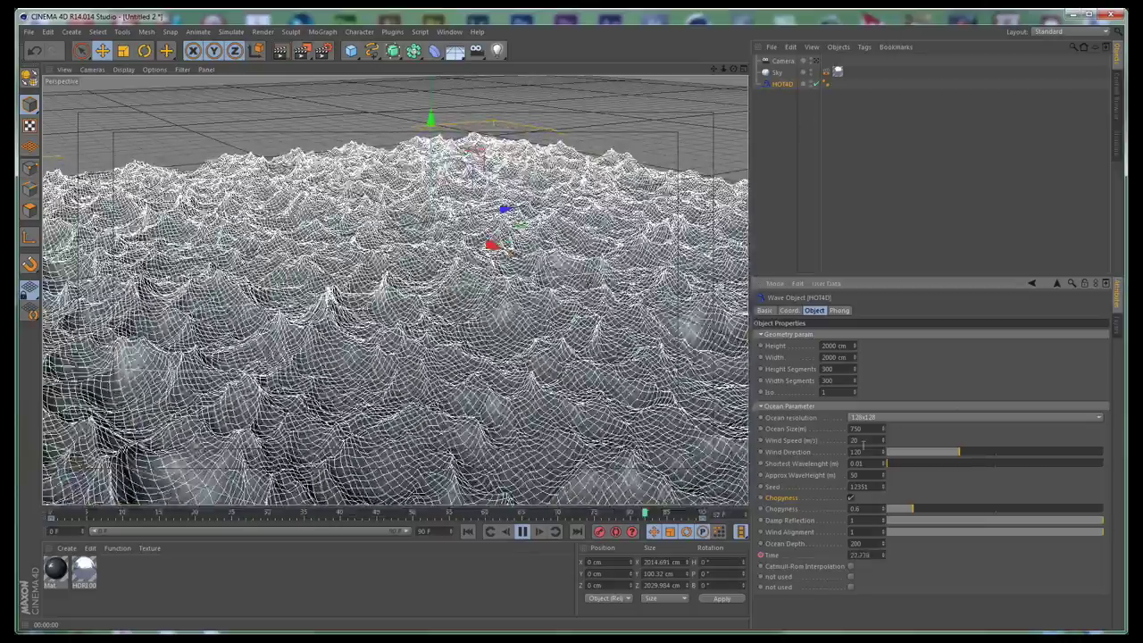
left_click_drag(961, 456, 983, 455)
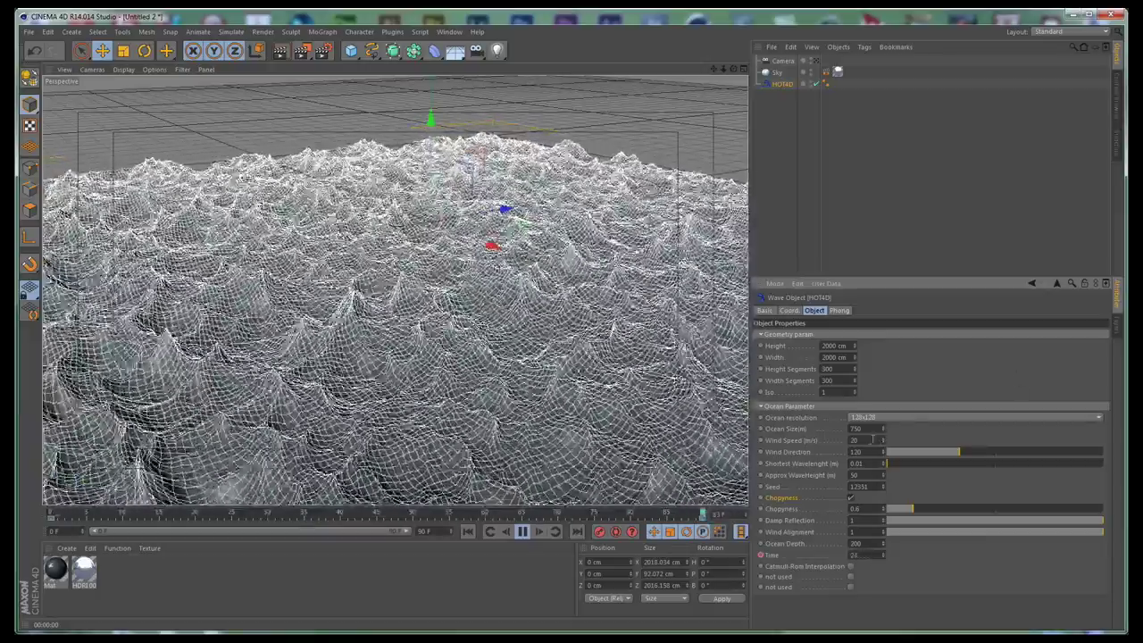
- Try lower wind speeds on the ocean, ending at 15 m/s, and view the moving waves without the mesh overlay
left_click_drag(882, 440, 882, 456)
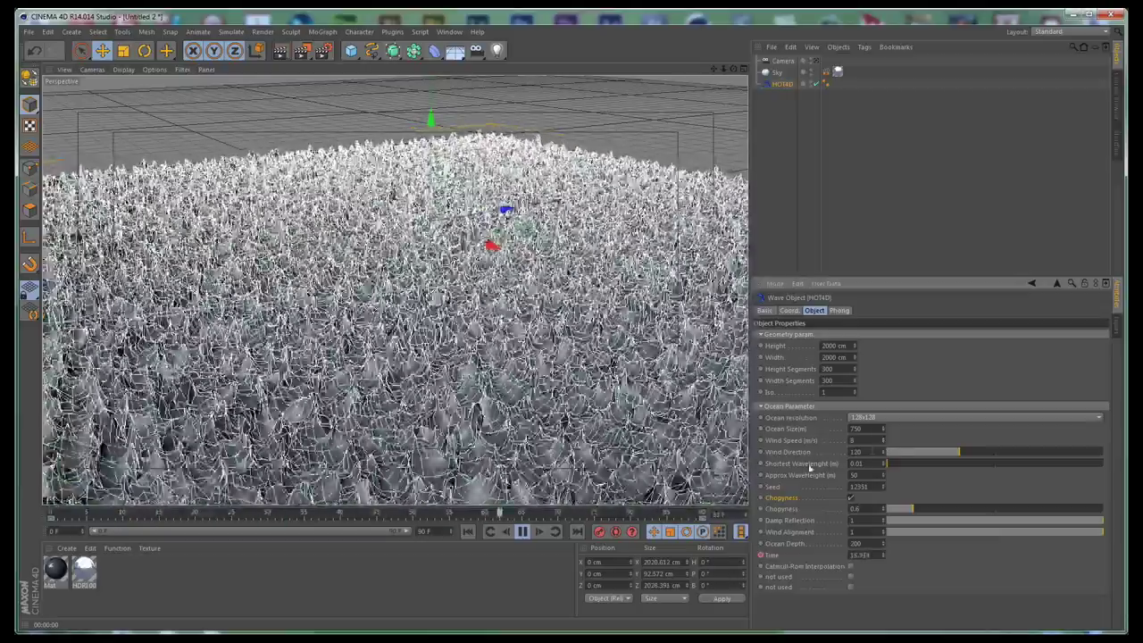
left_click(882, 438)
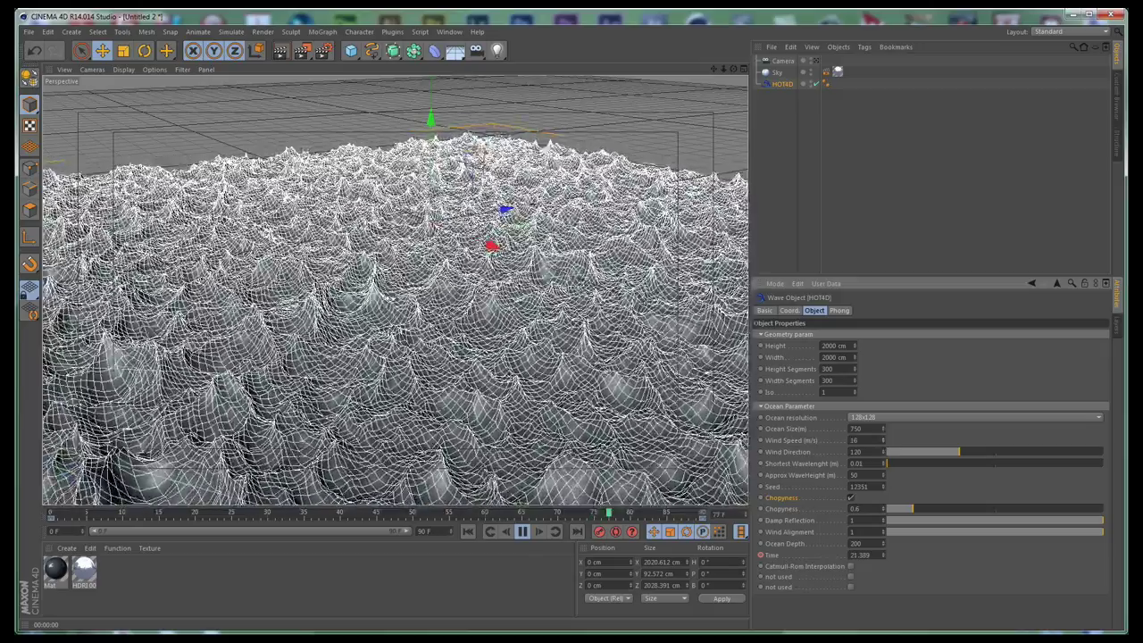
left_click_drag(883, 440, 882, 451)
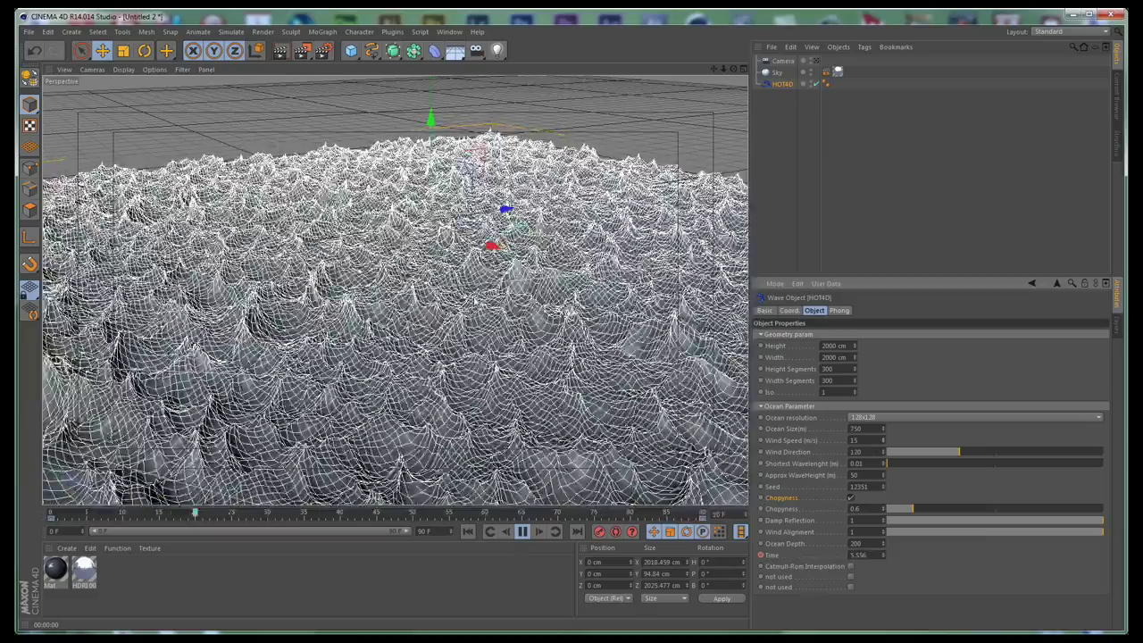
left_click(755, 144)
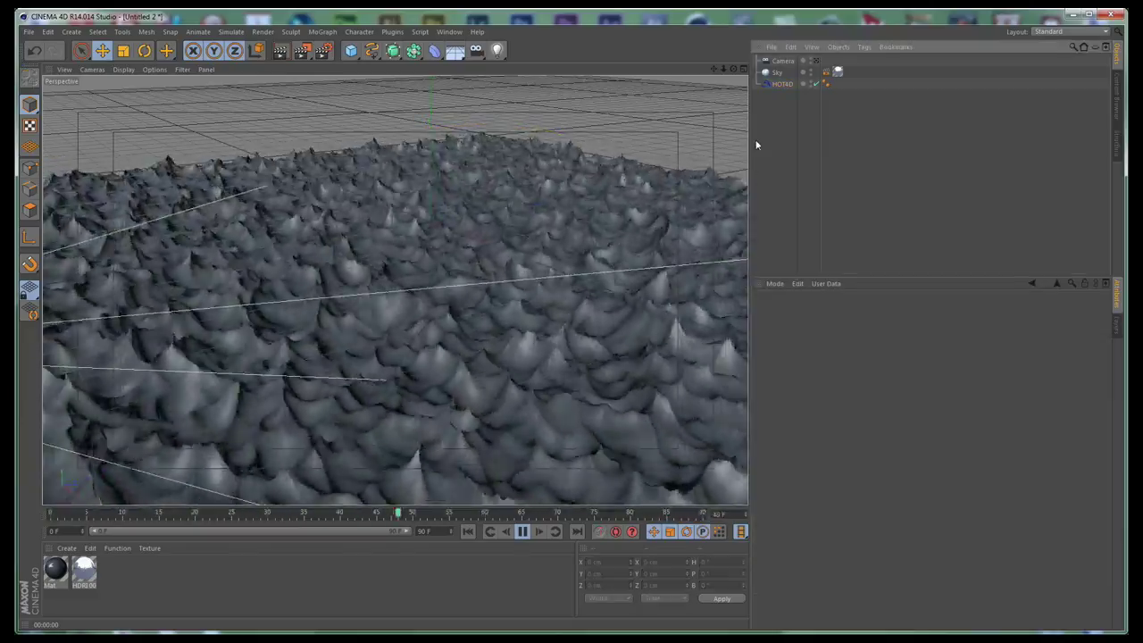
- Try a wind speed of 6 m/s on the HOT4D object and view the shaded waves during playback
left_click(780, 84)
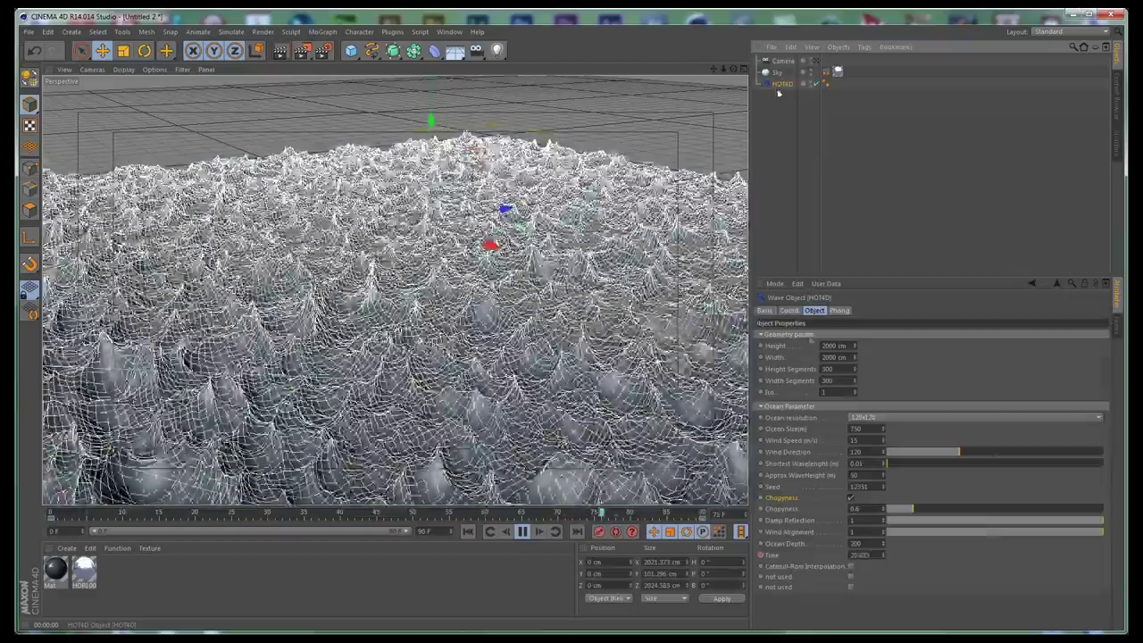
left_click(884, 443)
left_click(884, 443)
left_click(883, 443)
left_click(883, 443)
left_click(883, 443)
left_click(883, 443)
left_click(884, 443)
left_click(883, 443)
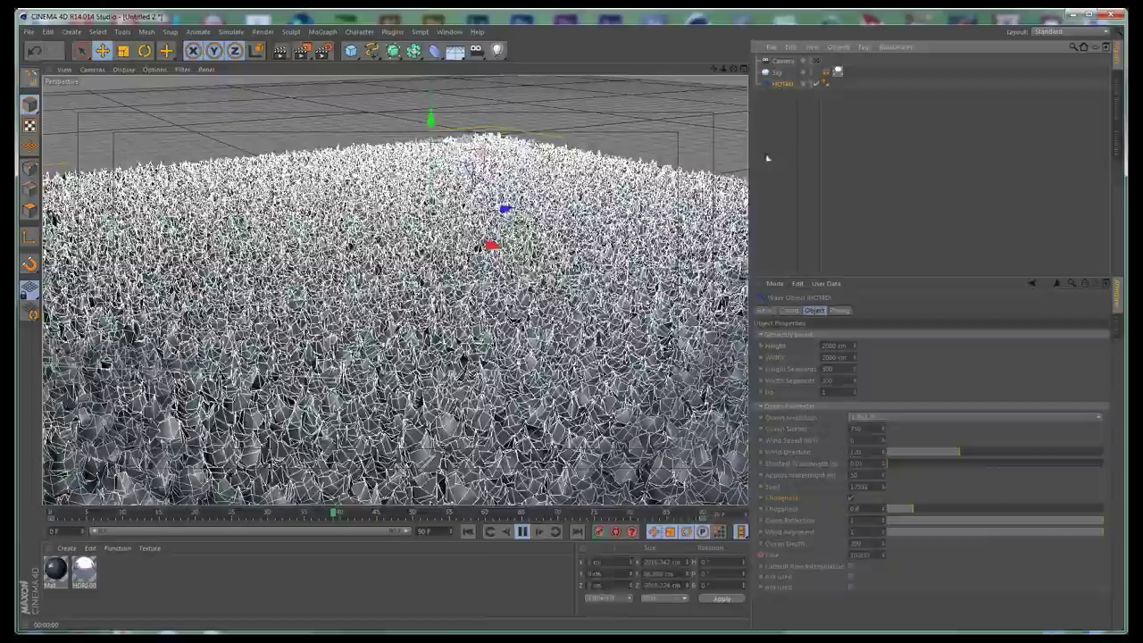
left_click(765, 159)
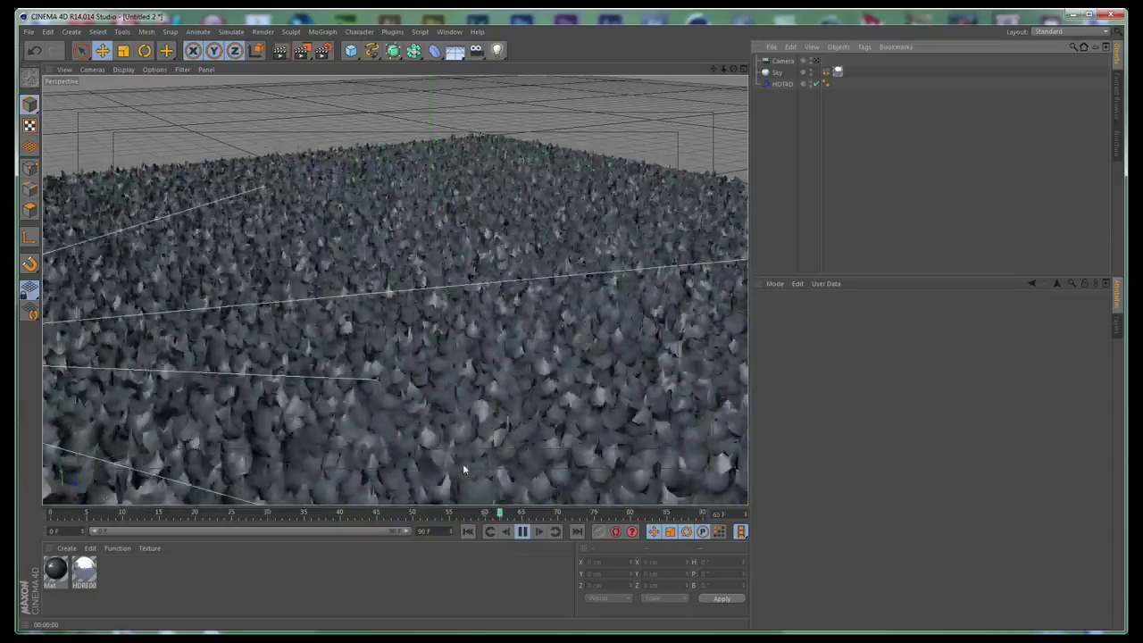
- Try raising the HOT4D object's wind speed to 155 m/s and view the shaded waves in motion
left_click(777, 85)
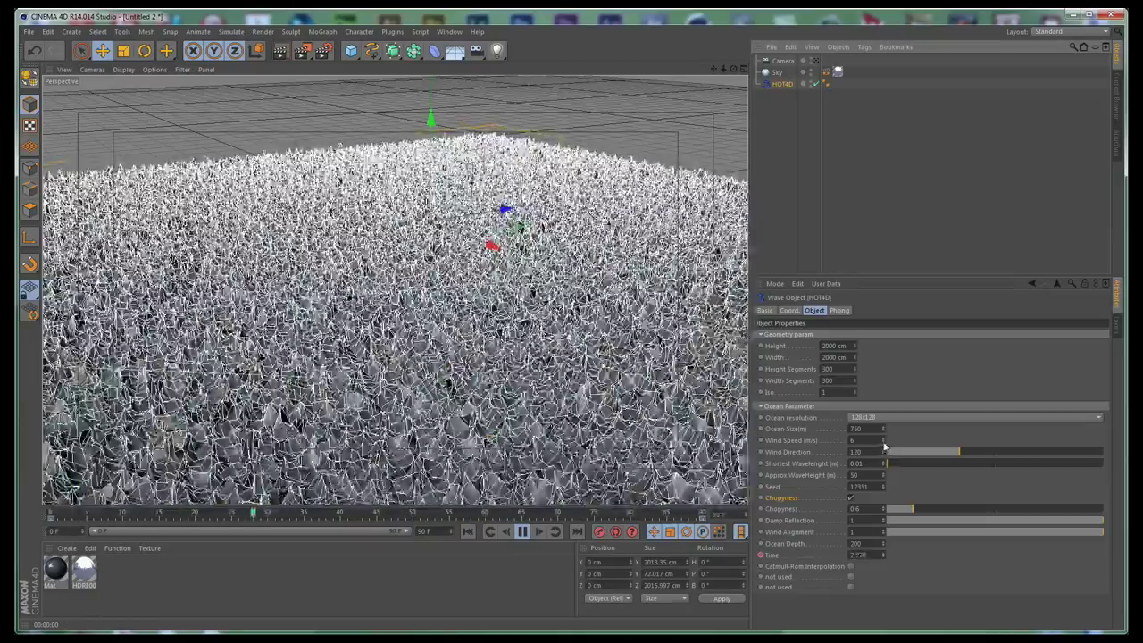
left_click_drag(885, 442, 884, 308)
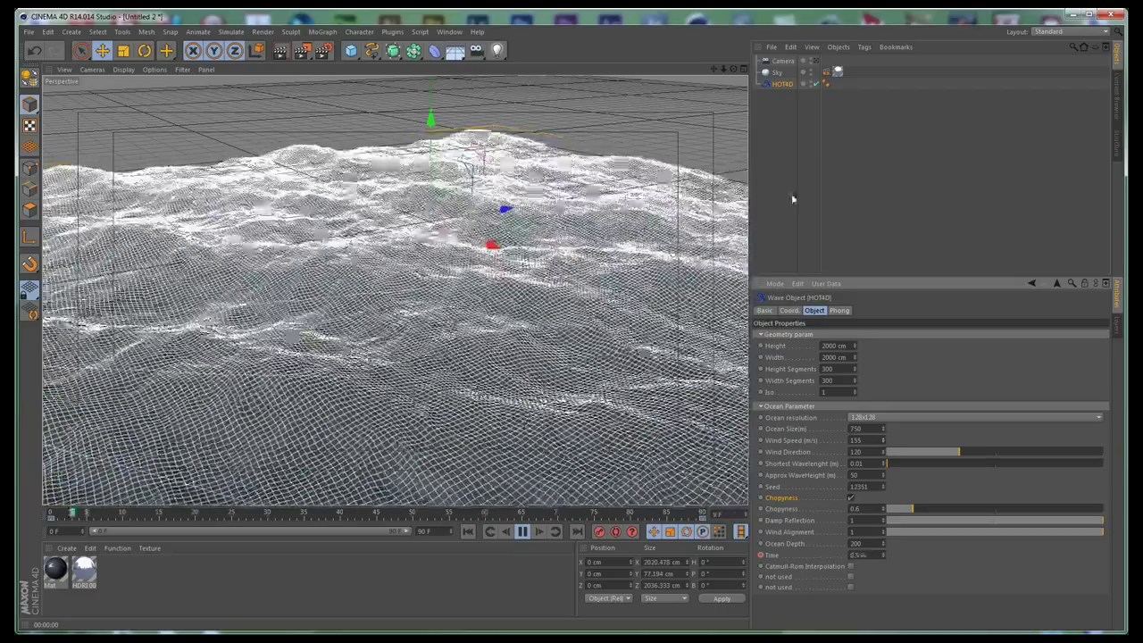
left_click(791, 196)
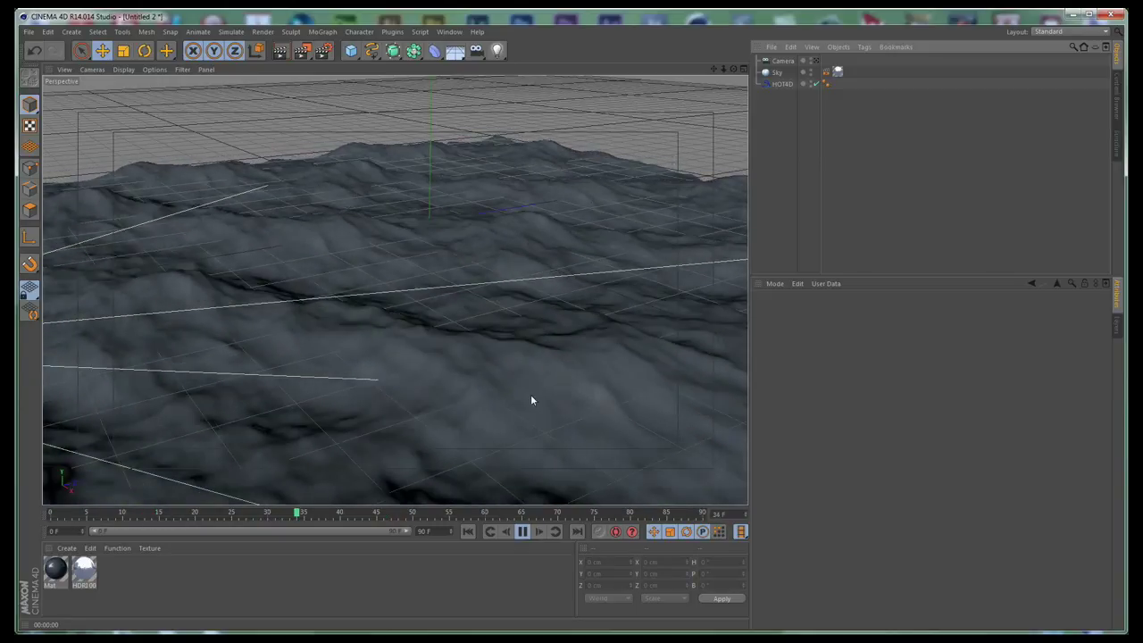
- Try wind speeds of 50, 30 and 20 m/s on the HOT4D object to compare the wave shapes
left_click(779, 85)
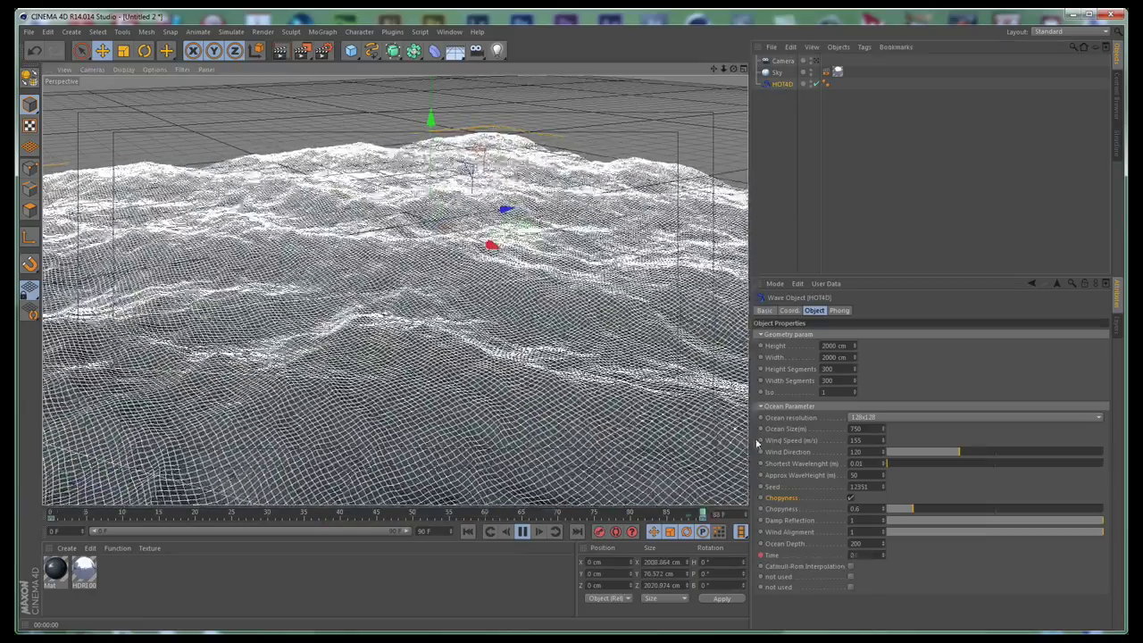
left_click_drag(877, 441, 799, 444)
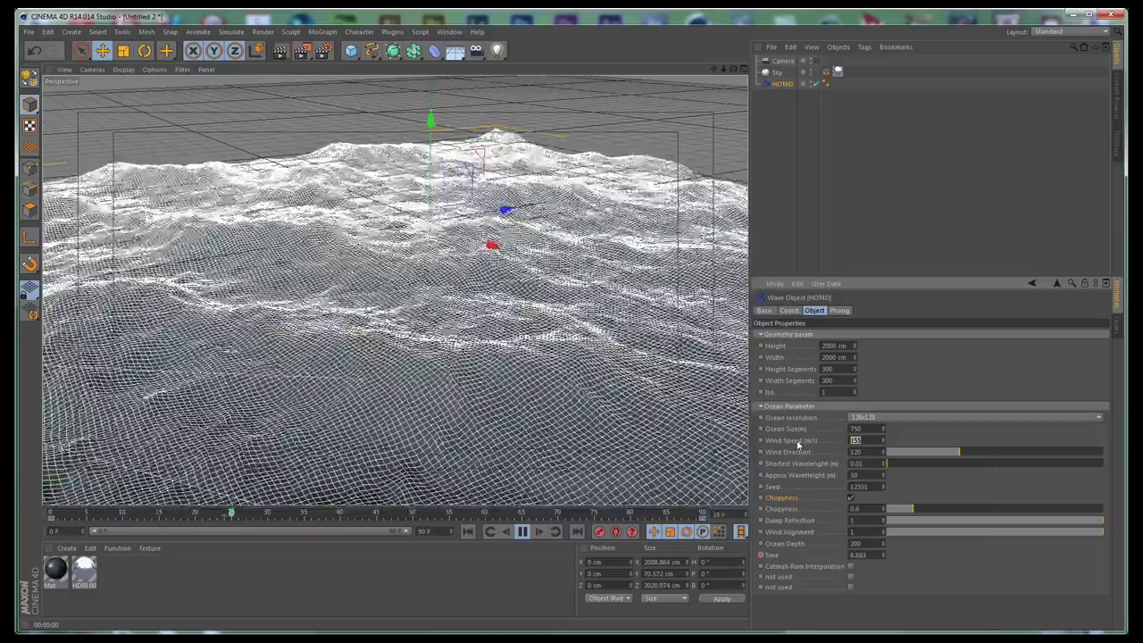
type("50")
type("30")
key("Return")
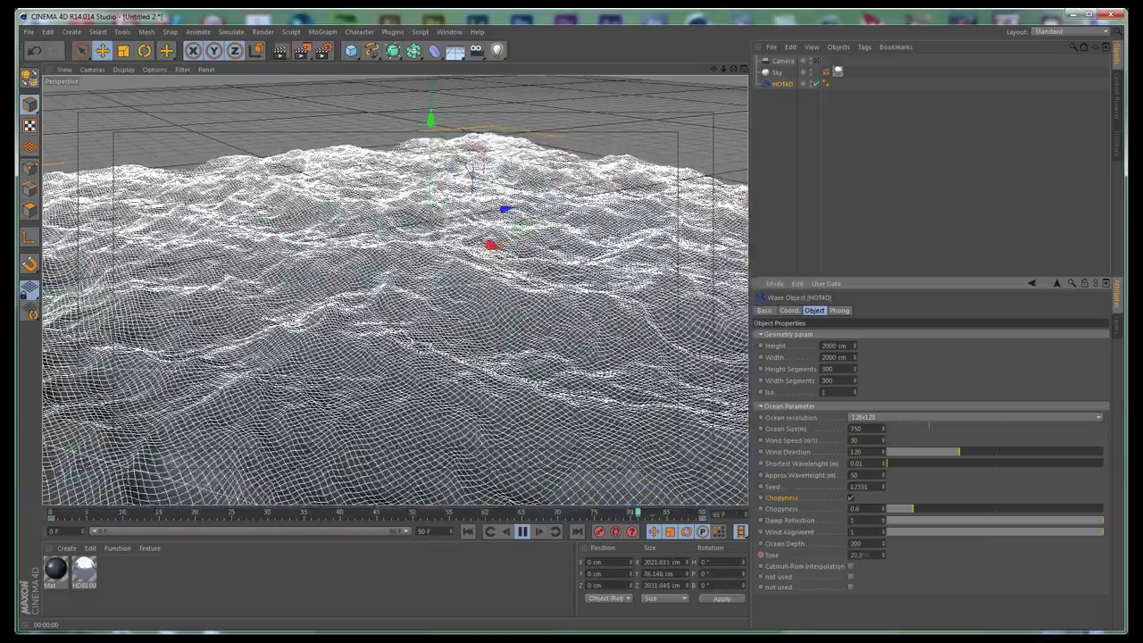
left_click_drag(869, 441, 795, 443)
type("20")
key("Return")
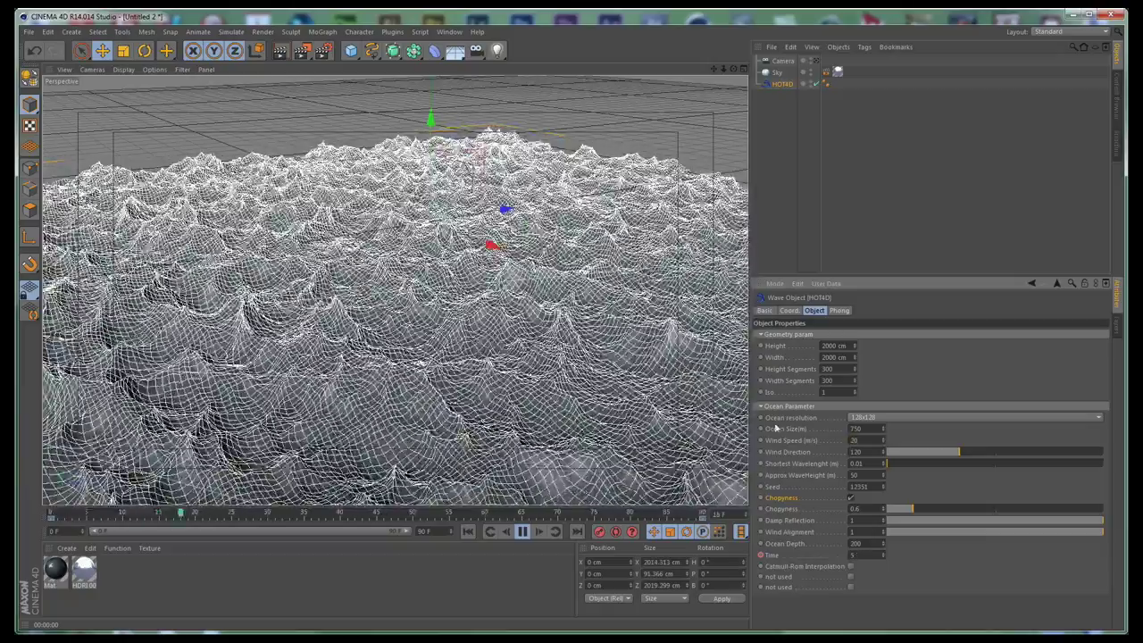
- Compare wind speeds of 25 and 18 m/s, viewing the shaded ocean in motion for each
left_click_drag(867, 440, 790, 447)
type("25")
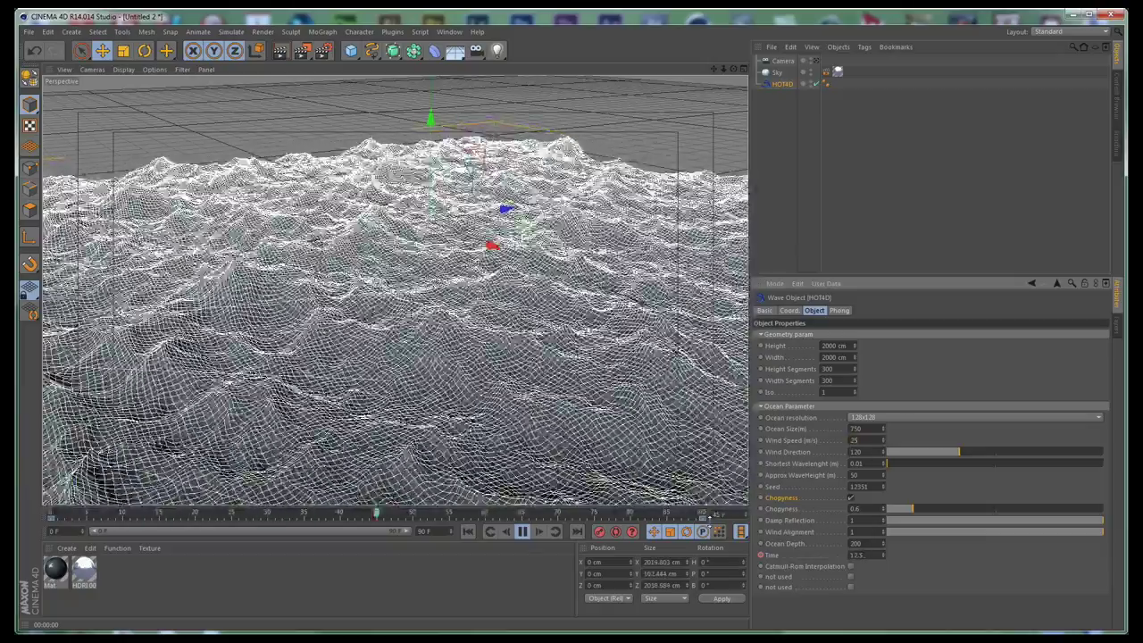
left_click(768, 194)
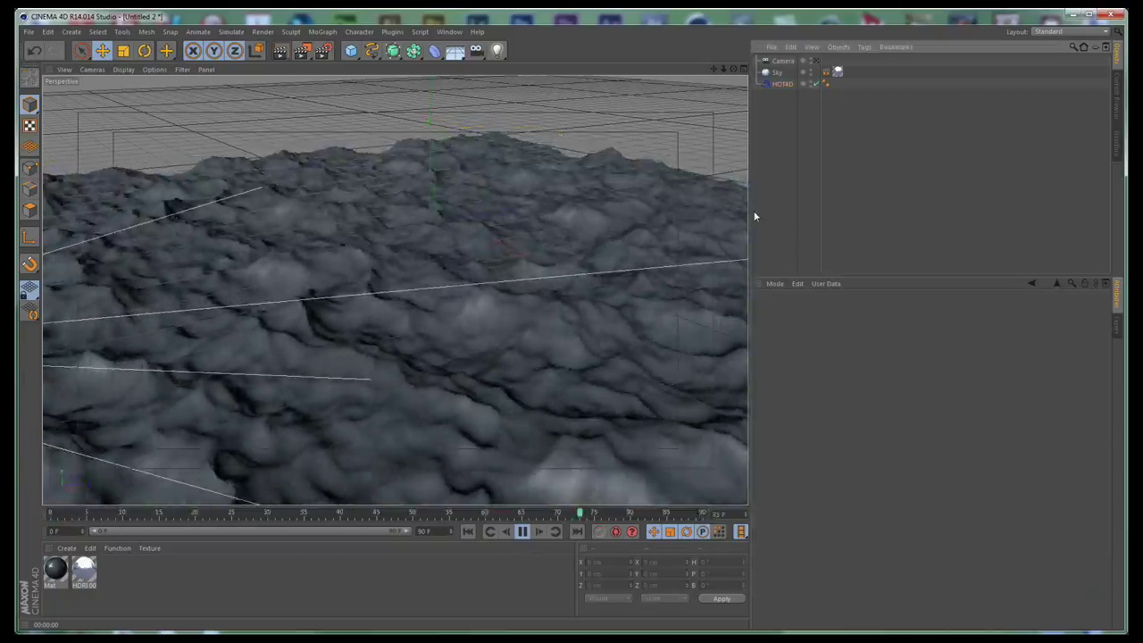
left_click(781, 84)
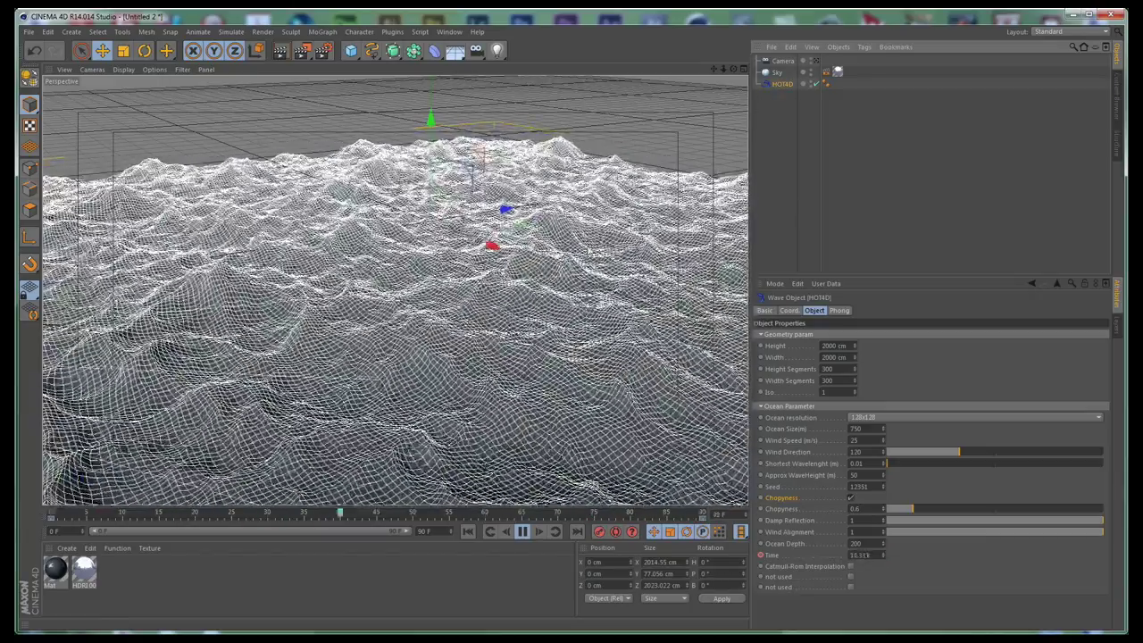
mouse_move(882, 439)
left_mouse_down()
mouse_move(882, 412)
mouse_move(882, 458)
mouse_move(882, 443)
left_mouse_up()
double_click(855, 441)
type("18")
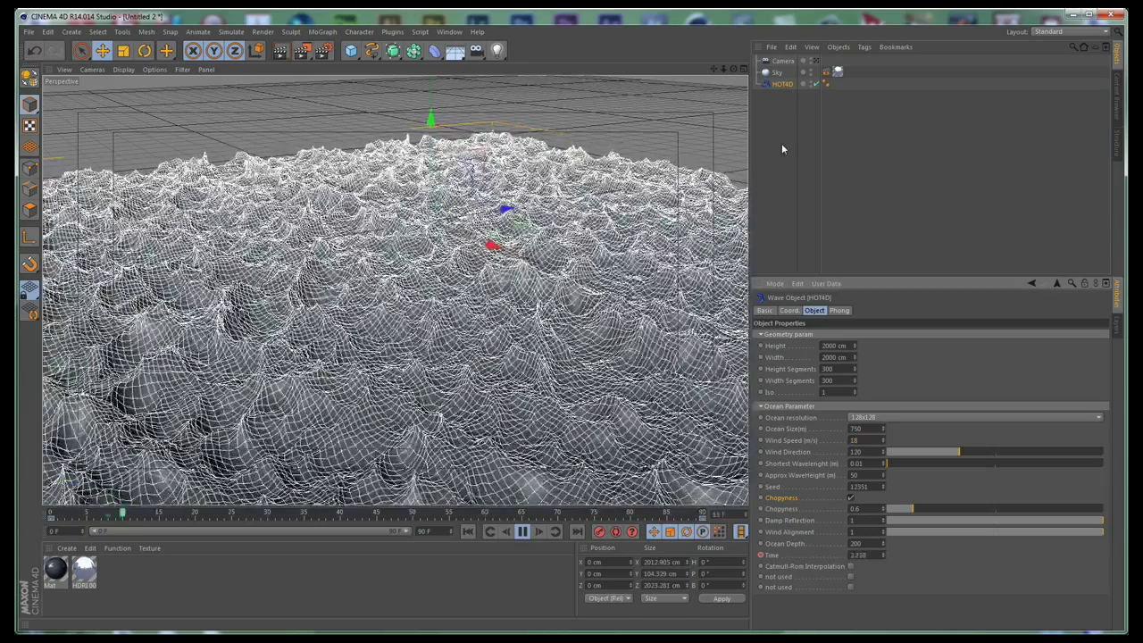
left_click(781, 143)
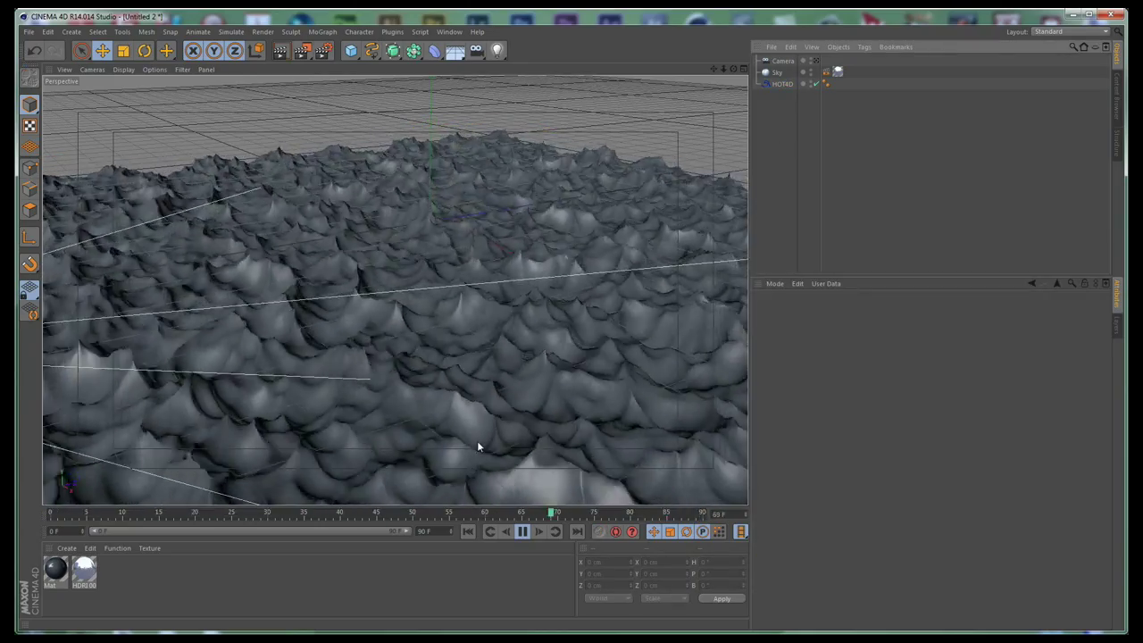
- Set the HOT4D object's wind speed to 22 m/s and Chopyness value to 0.5, and stop the playback
left_click(784, 83)
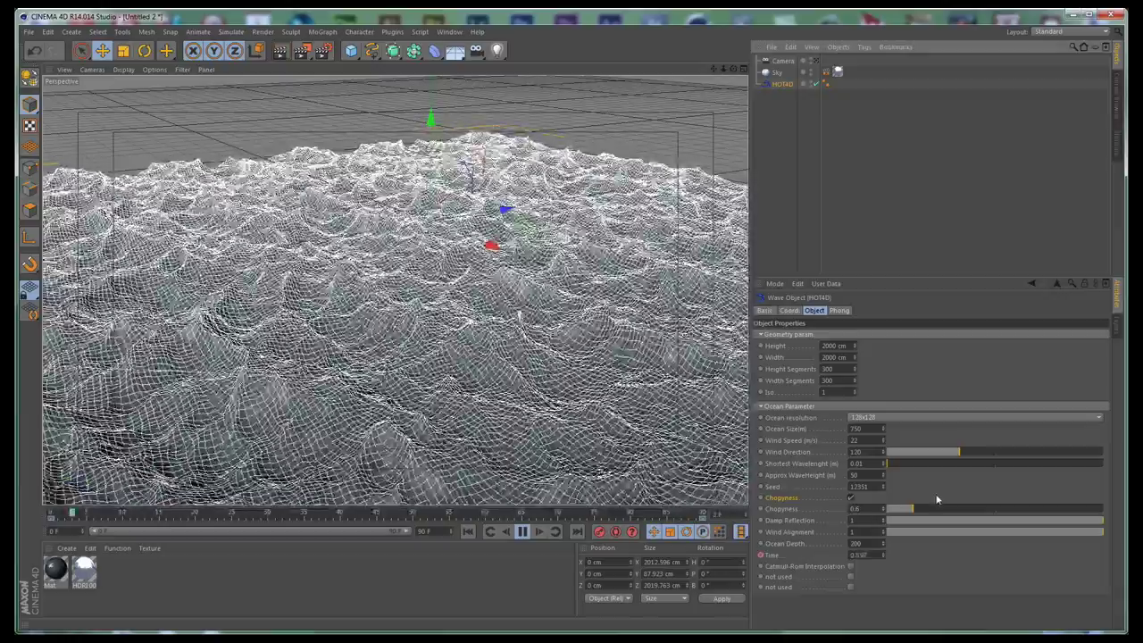
left_click(869, 508)
key("BackSpace")
type("5")
key("Return")
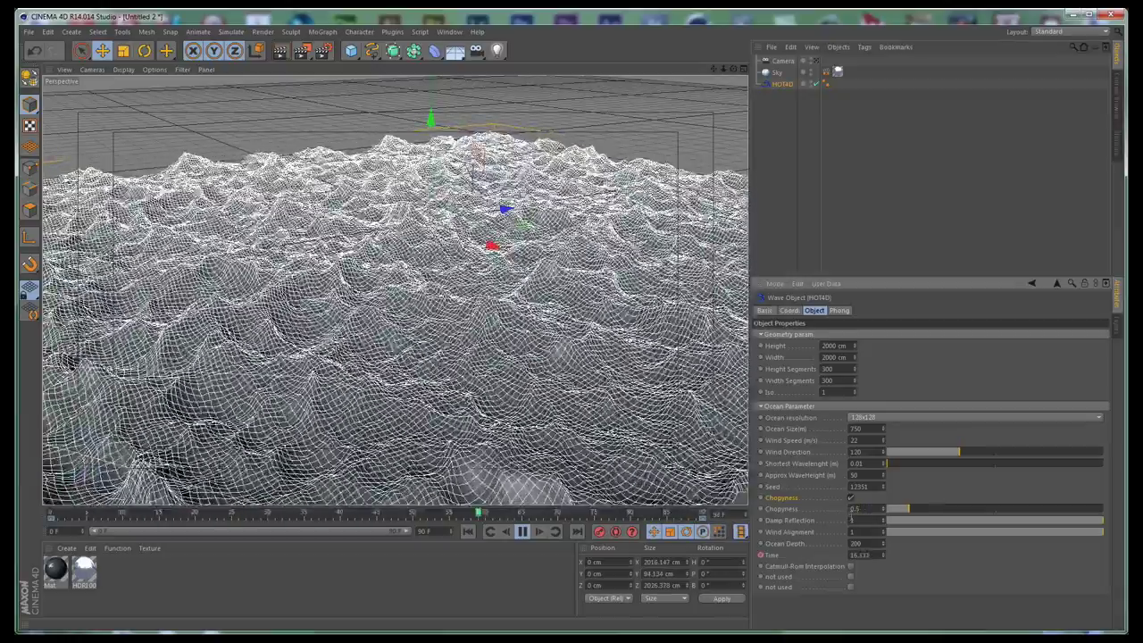
left_click(522, 531)
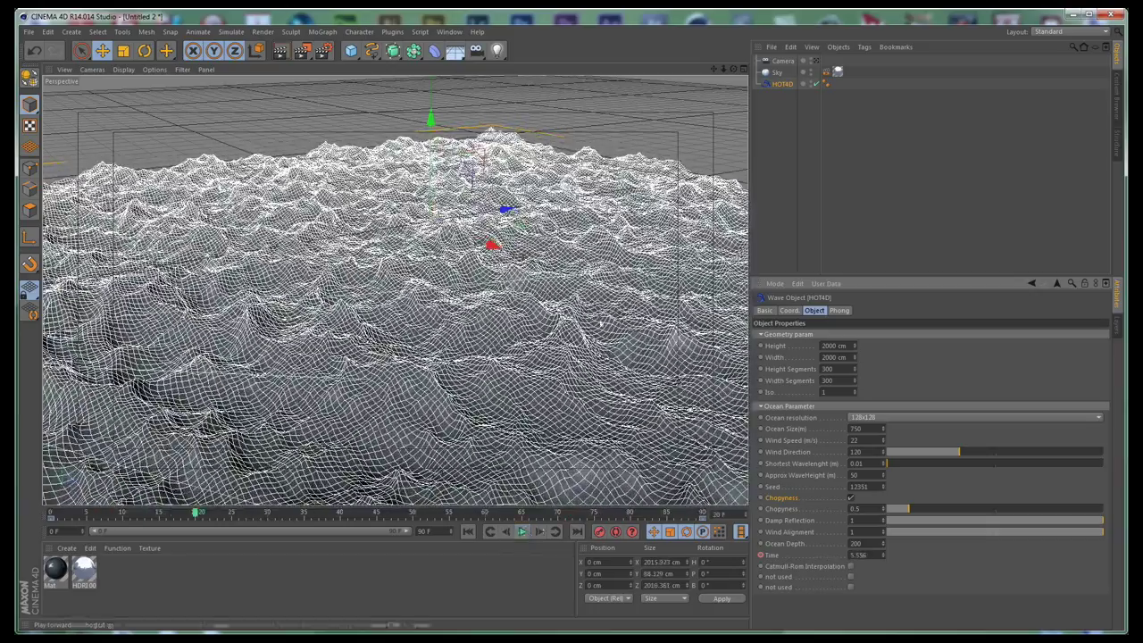
- Apply the Mat material to the HOT4D object and render the ocean through the scene camera
left_click(780, 128)
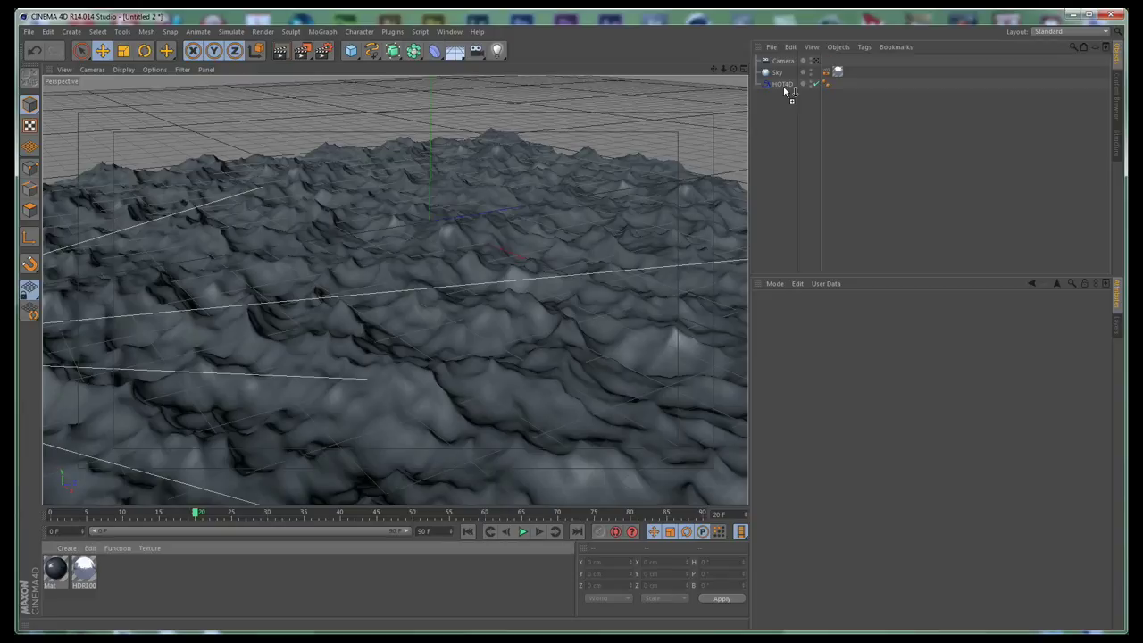
left_click_drag(785, 89, 785, 85)
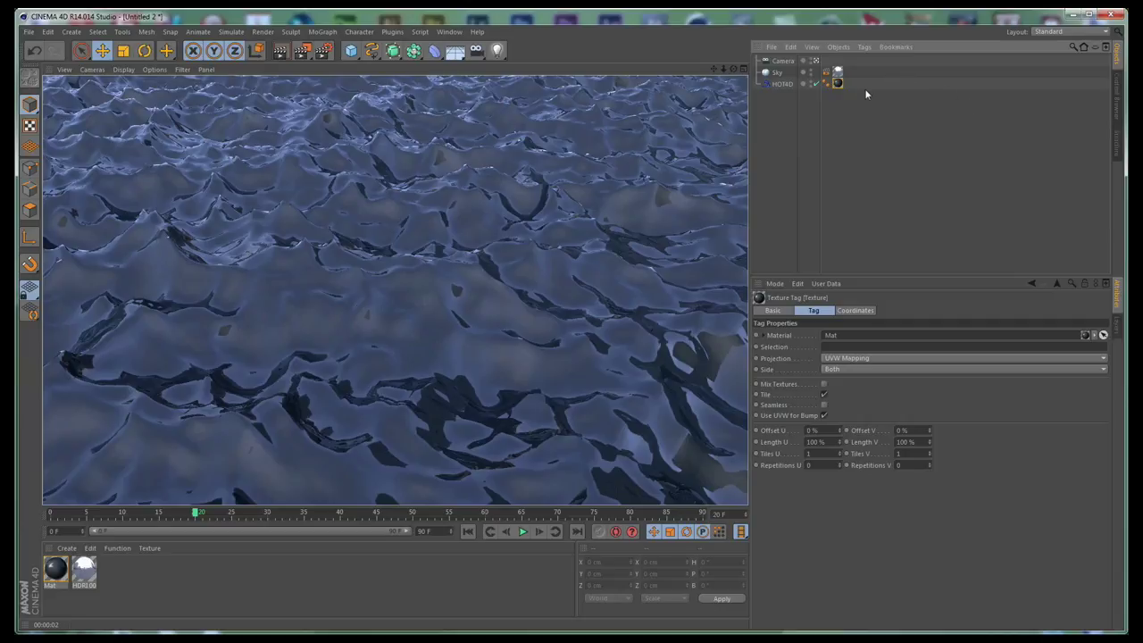
left_click(837, 71)
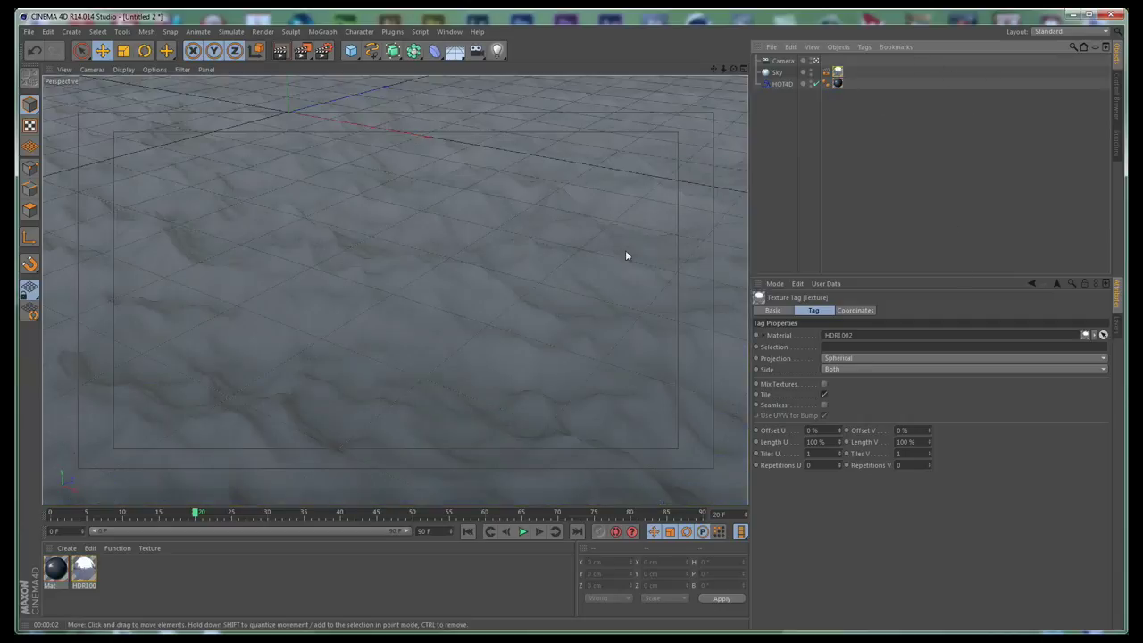
- Play the ocean animation briefly through the camera, examine the wave movement and stop it
left_click(780, 123)
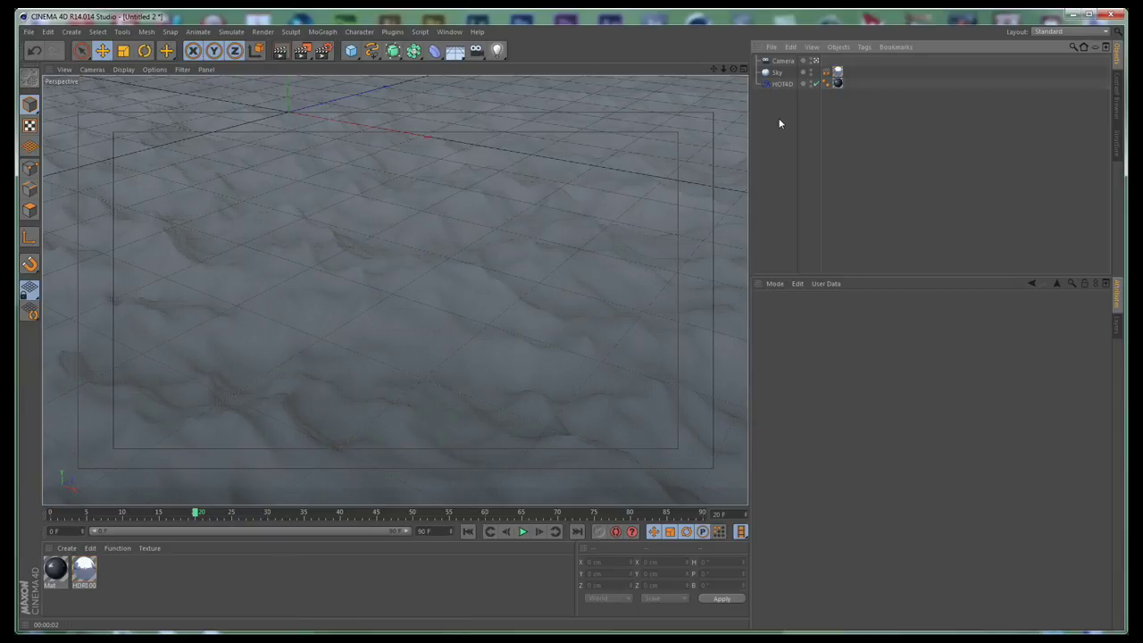
left_click(525, 533)
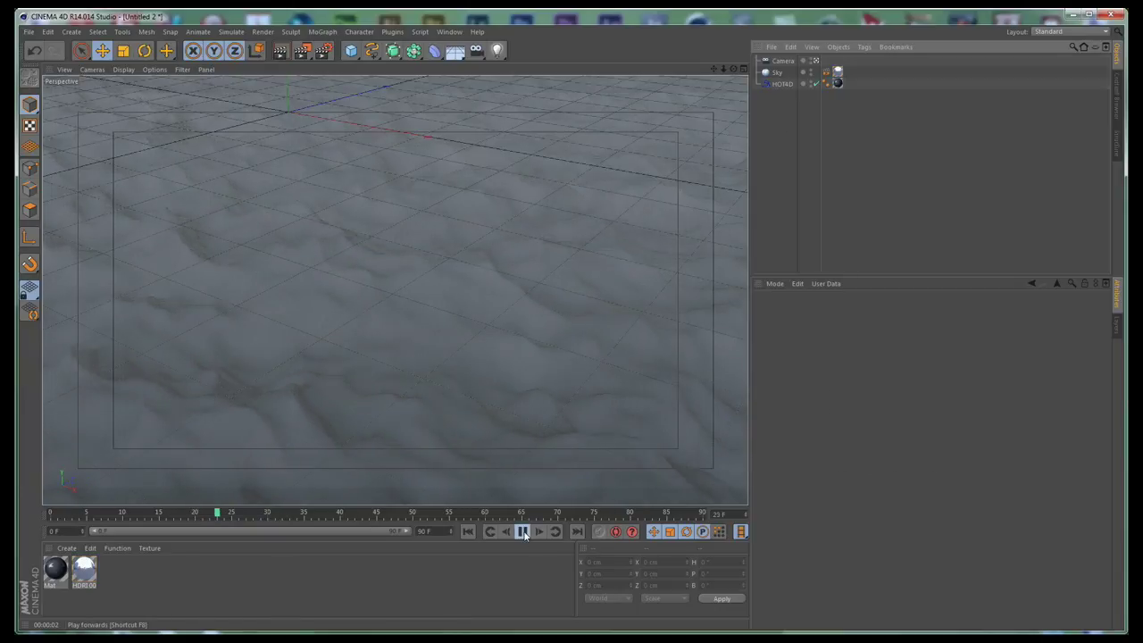
left_click(524, 533)
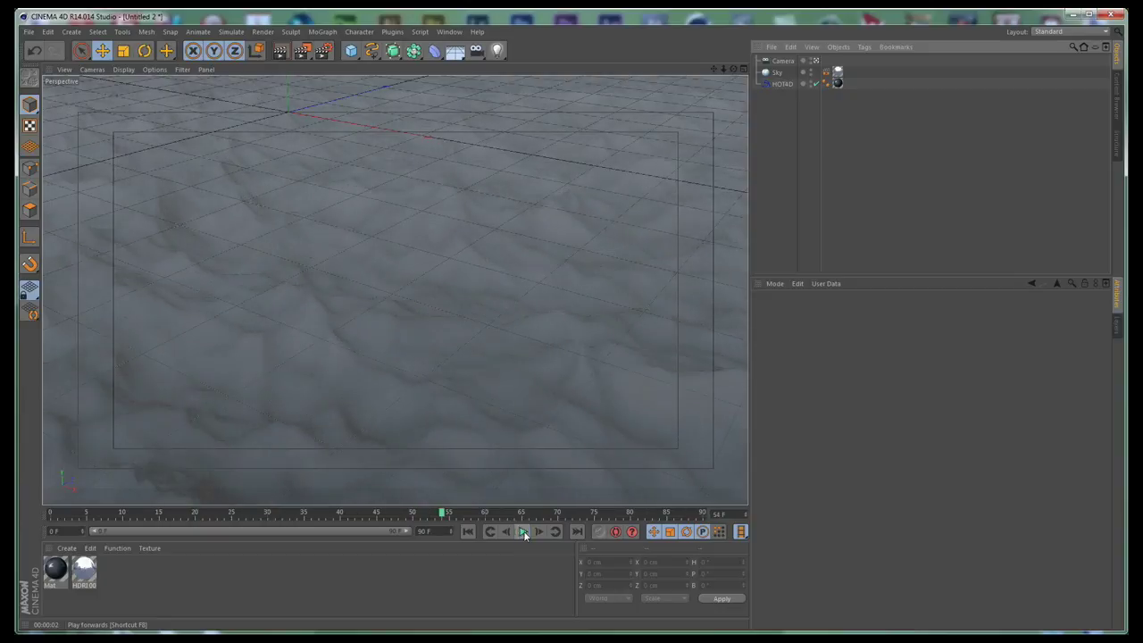
- Raise the HOT4D object's approximate wave height to 70 m and render the camera view
left_click(782, 84)
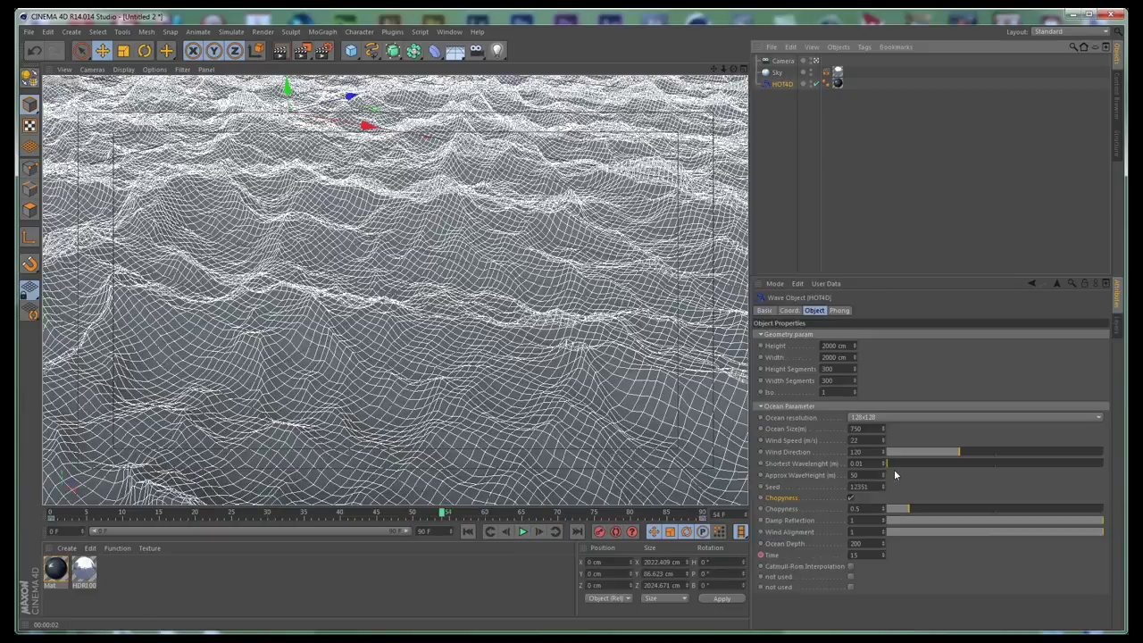
left_click_drag(861, 475, 776, 479)
type("70")
key("Return")
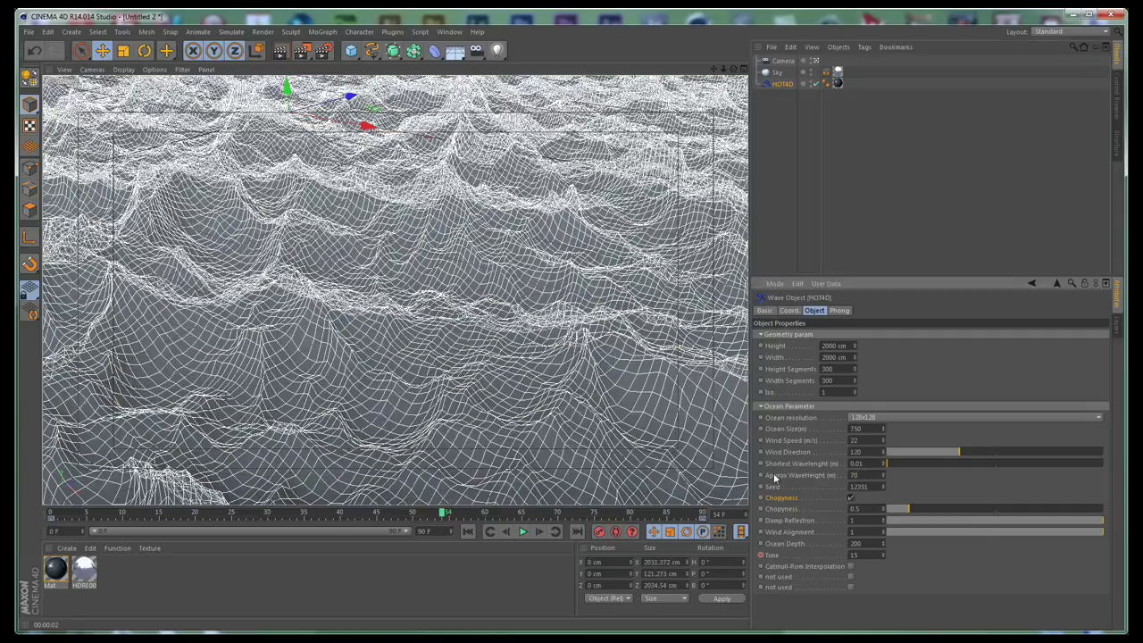
left_click(762, 147)
key("ctrl+r")
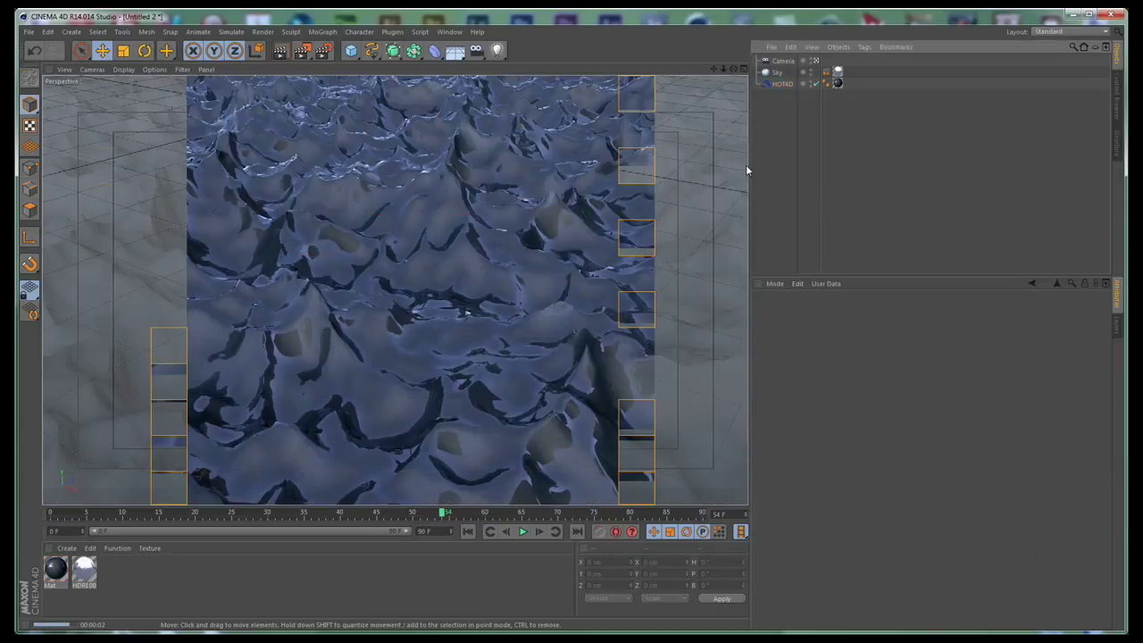
- Play the ocean animation while testing an Ocean Depth of 25 on the HOT4D object, set it to 200 and stop playback
left_click(779, 84)
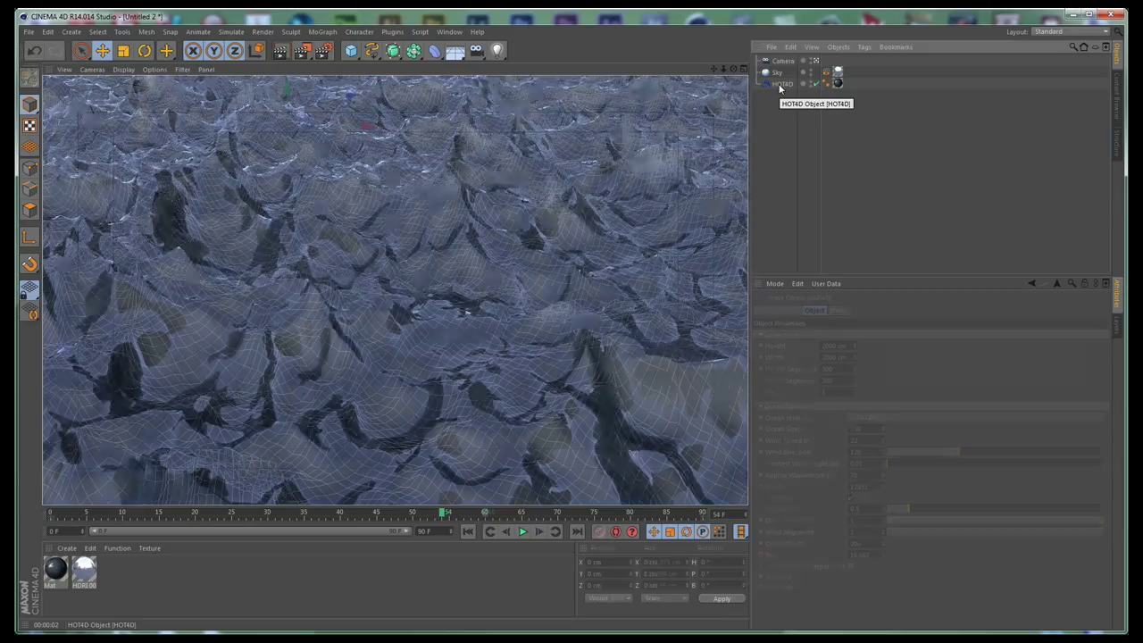
left_click(523, 531)
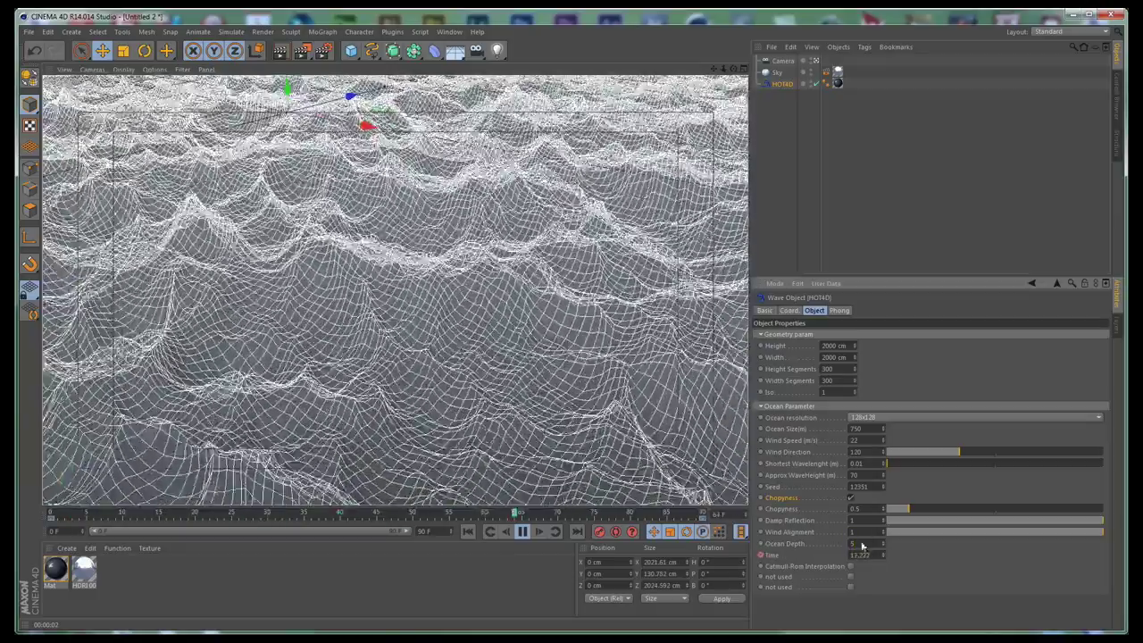
left_click(869, 543)
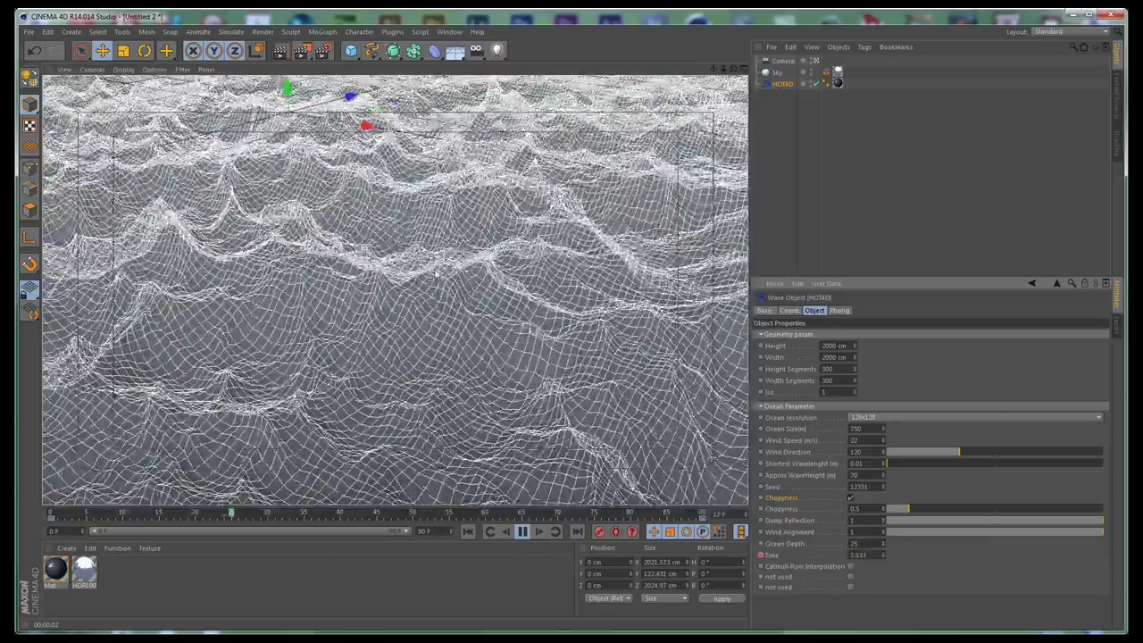
key("BackSpace")
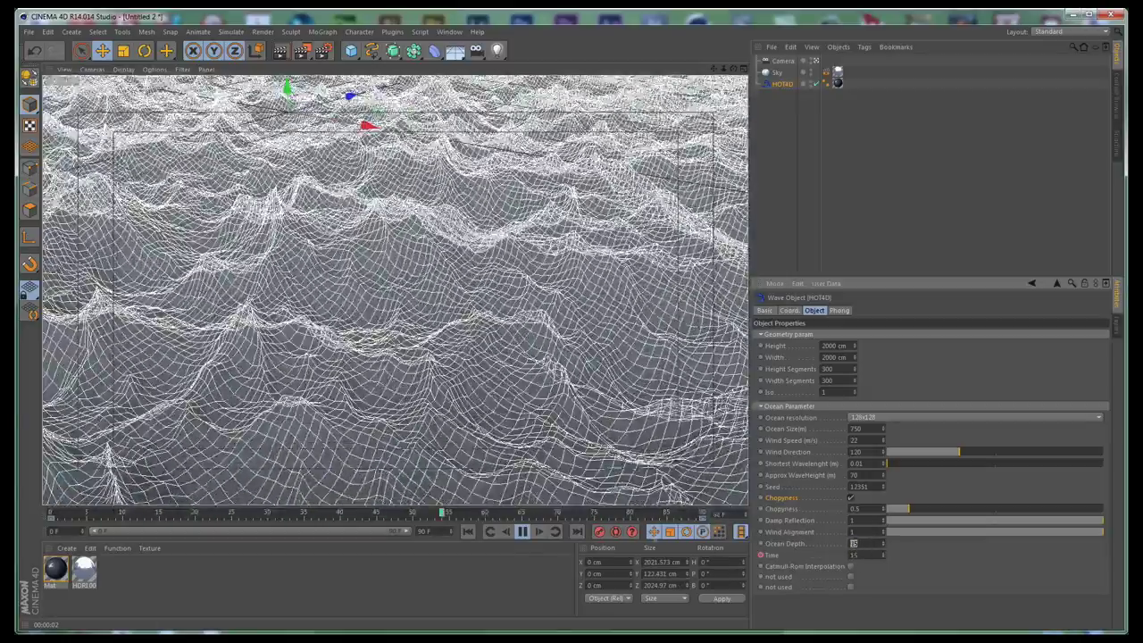
type("00")
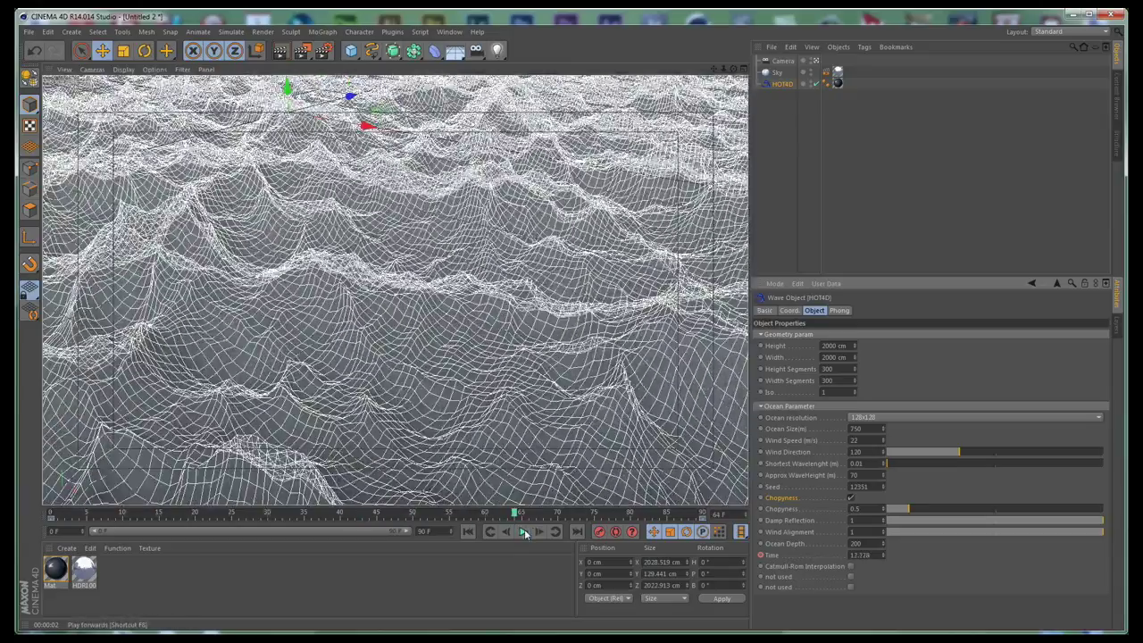
left_click(524, 533)
- Add an infinite light and set its colour to orange-red, R 244, G 114, B 84
left_click_drag(498, 52, 615, 86)
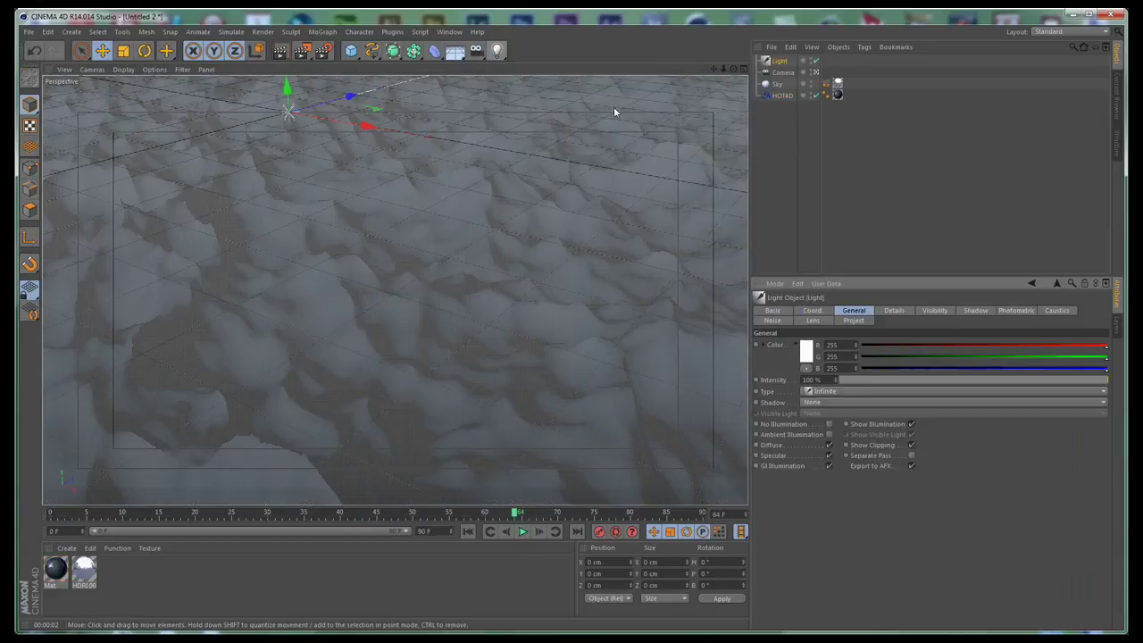
left_click(807, 357)
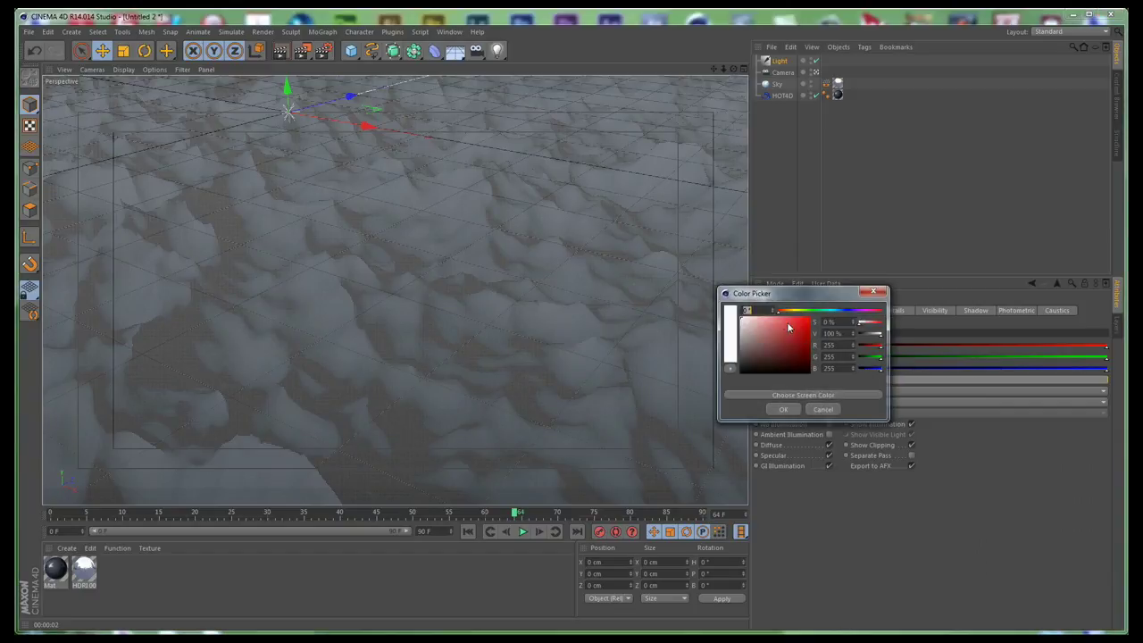
left_click(782, 311)
left_click_drag(787, 323, 786, 318)
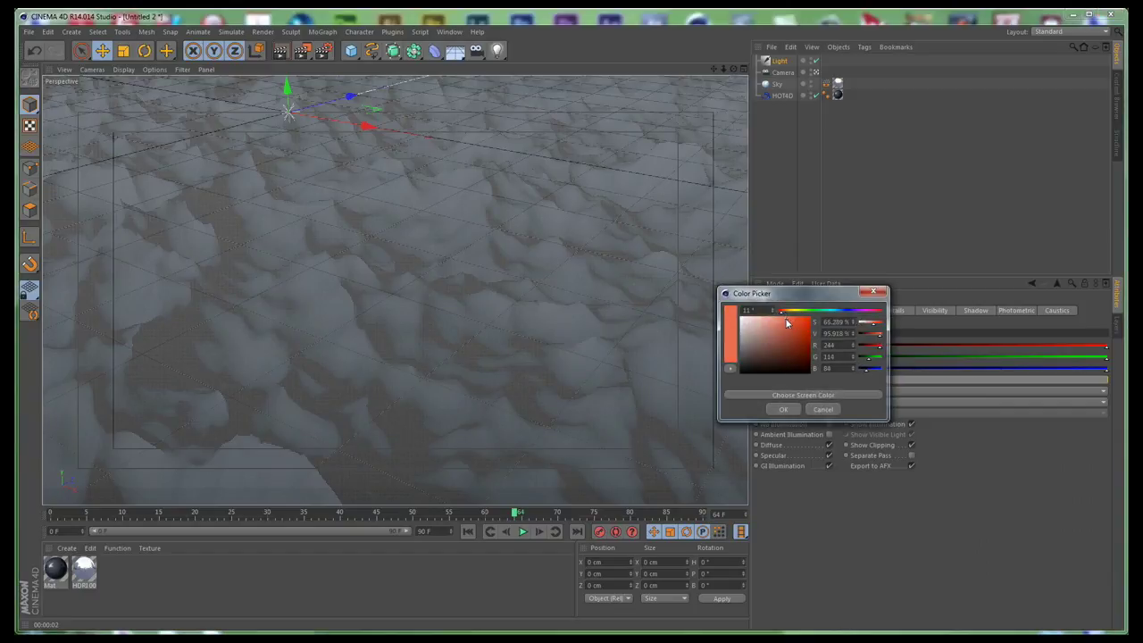
left_click(783, 409)
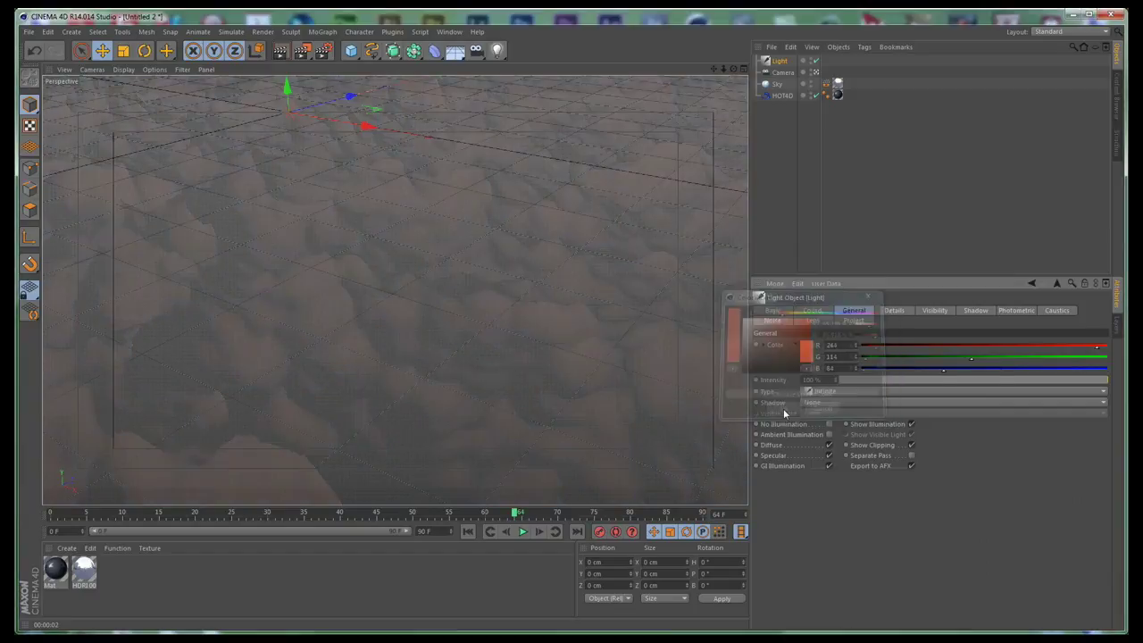
- Outside the scene camera, raise the infinite light above the ocean, rotate it to a heading of -140°, and render the camera view
left_click(817, 73)
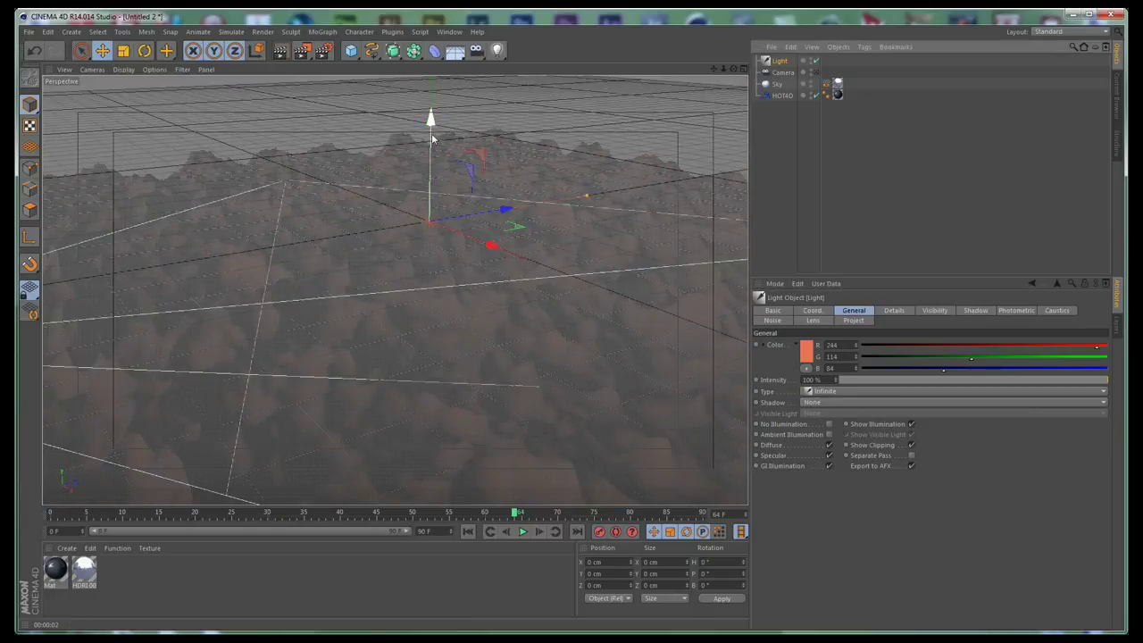
left_click_drag(431, 133, 431, 74)
key("r")
left_click_drag(383, 161, 376, 194)
key("ctrl+z")
left_click_drag(438, 172, 250, 171, "shift")
key("e")
left_click_drag(331, 152, 528, 148)
key("r")
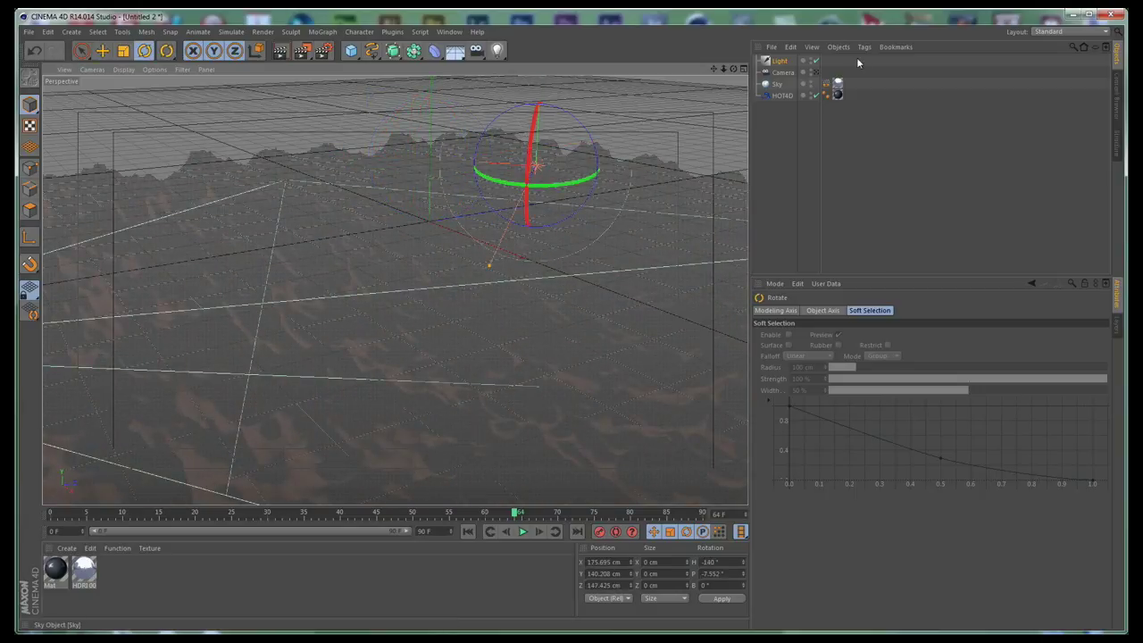
left_click(814, 71)
key("ctrl+r")
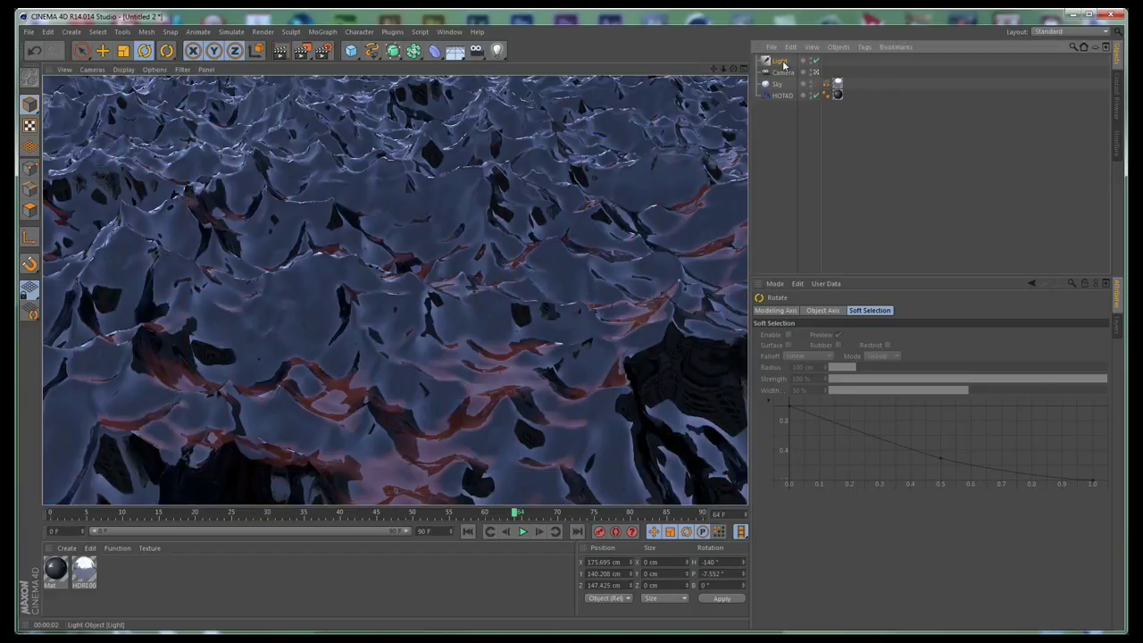
- Raise the light to a Y position of about 385 cm, set its intensity to 200 %, and render the camera view
left_click(813, 73)
left_click(816, 72)
key("e")
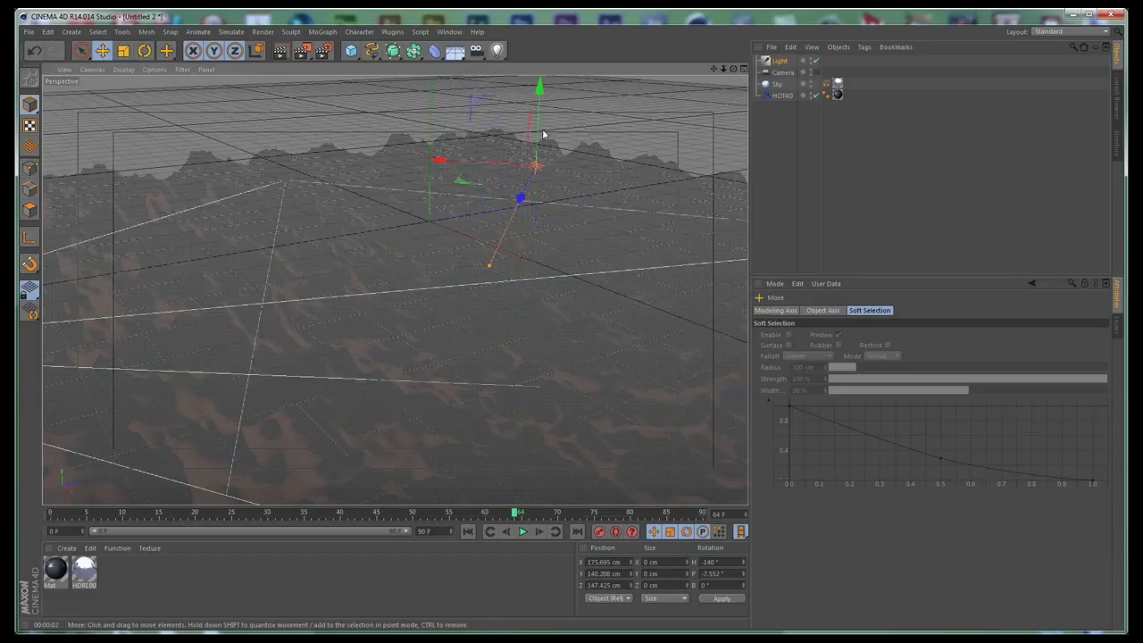
left_click(781, 61)
left_click_drag(820, 380, 689, 408)
type("200")
key("Return")
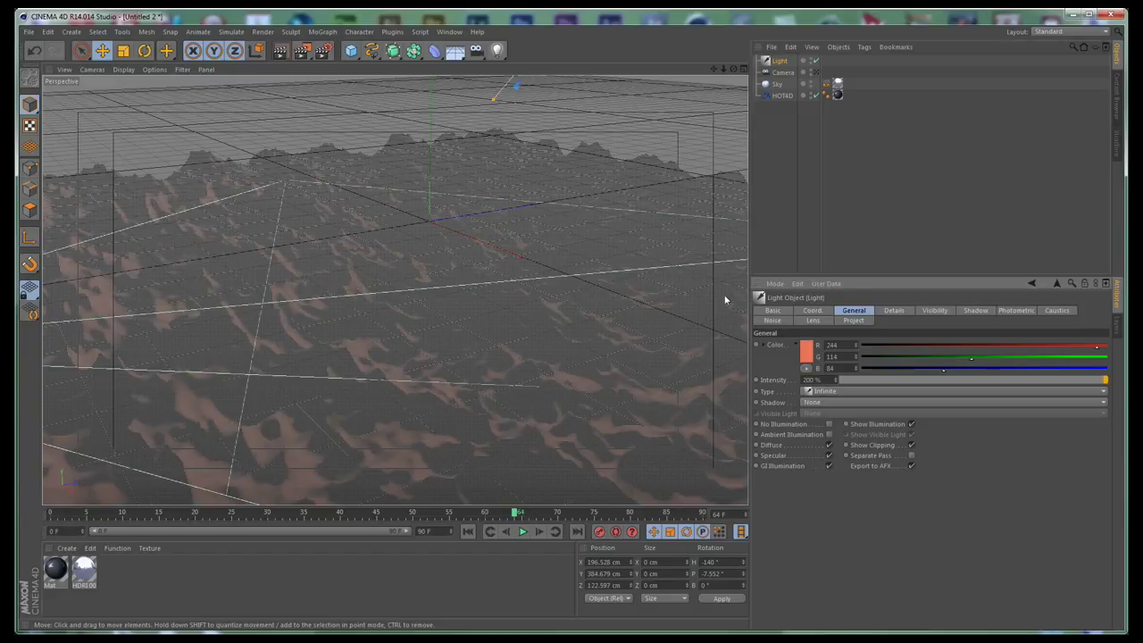
left_click(815, 73)
key("ctrl+r")
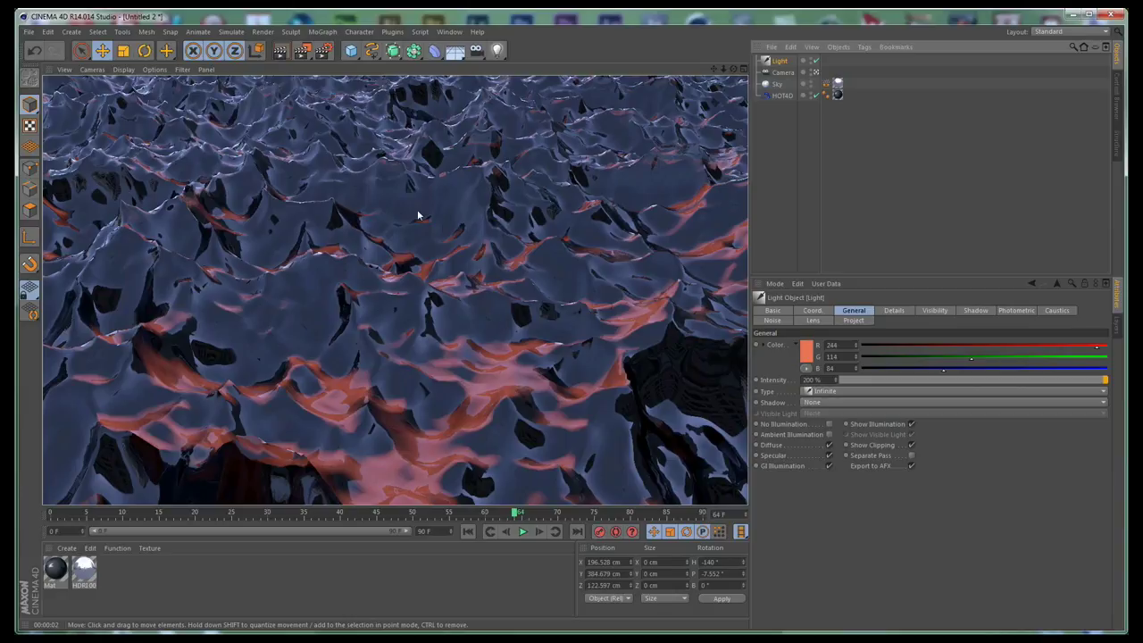
- Examine the HOT4D object's geometry and ocean parameters in an enlarged attribute list
left_click(785, 96)
left_click_drag(857, 278, 856, 244)
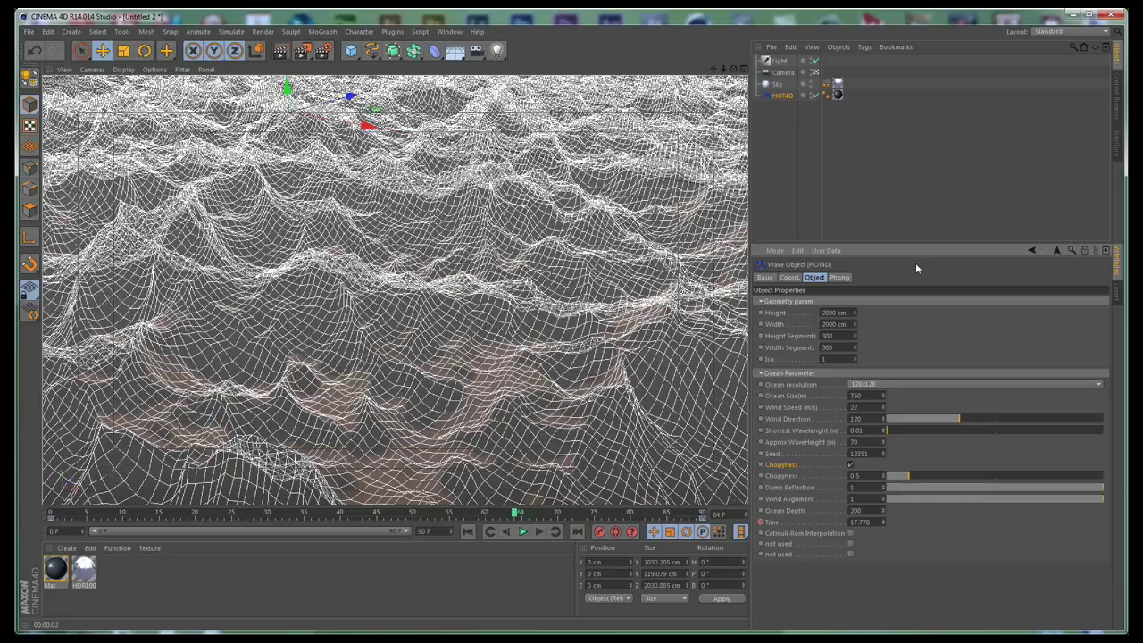
left_click_drag(915, 243, 914, 231)
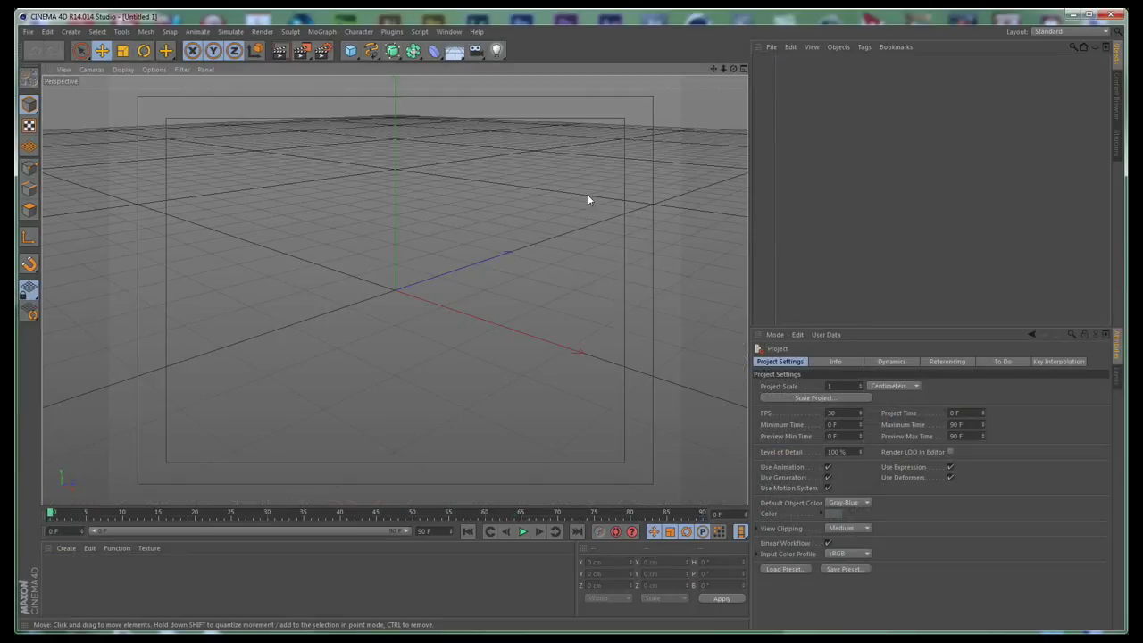
- Insert a HOT4D deformer in the empty project and bring its full parameter list into view
left_click(391, 32)
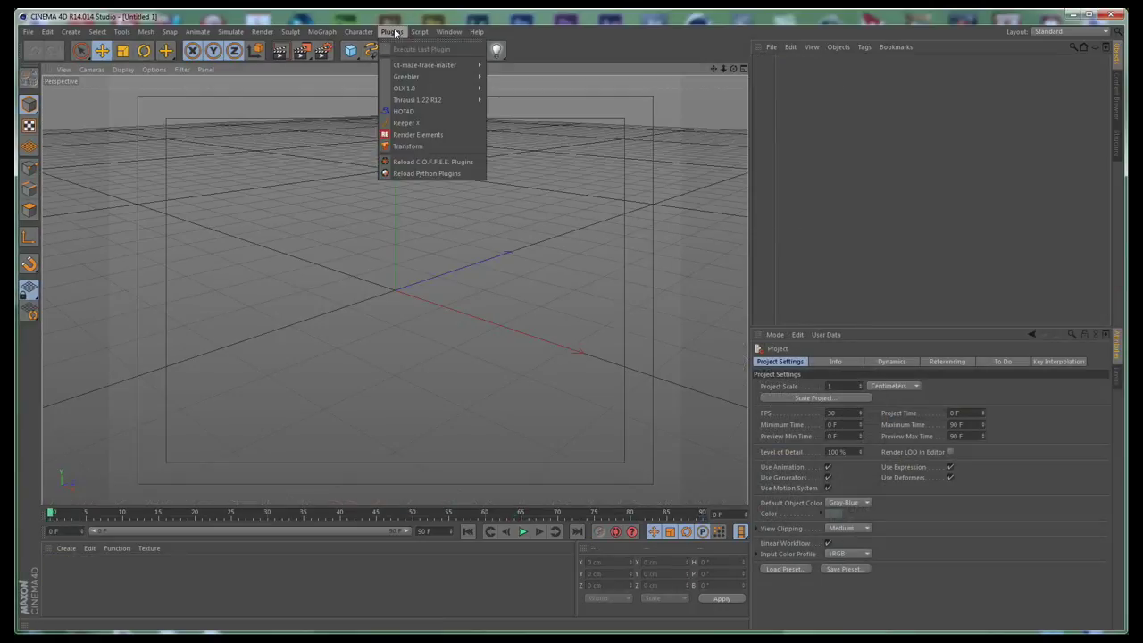
left_click(420, 111)
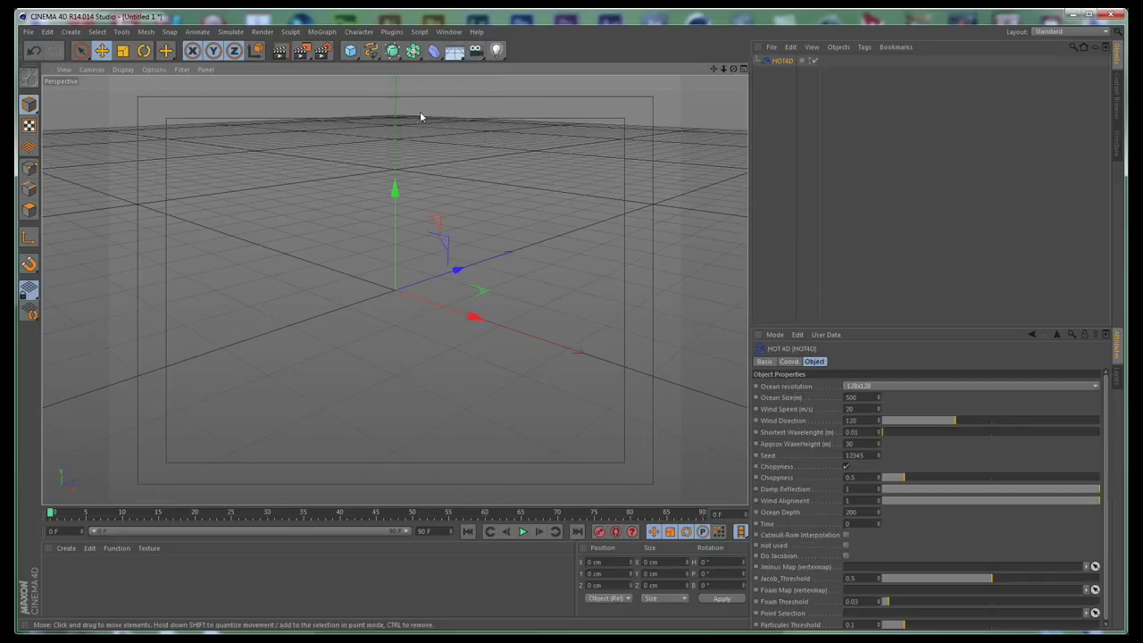
left_click_drag(962, 327, 966, 288)
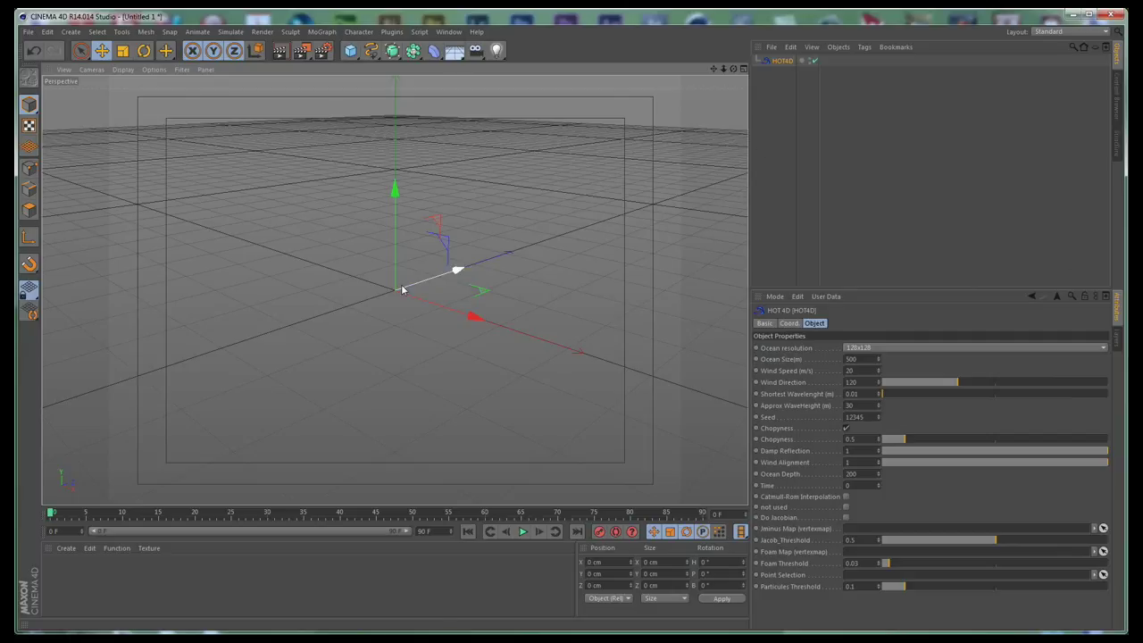
left_click(781, 132)
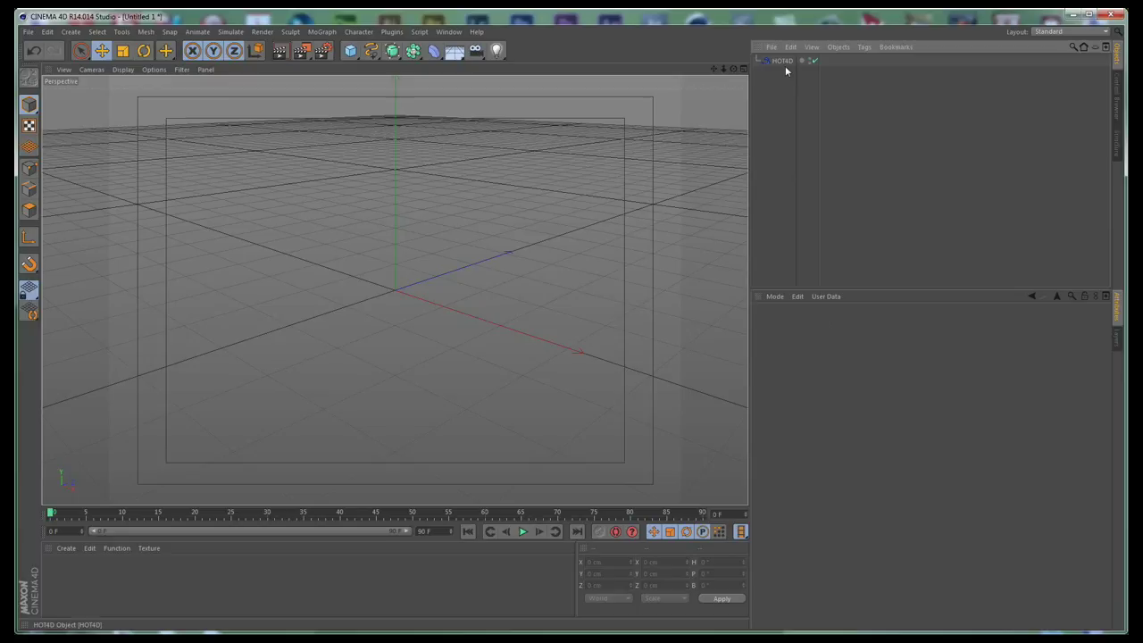
- Add a plane primitive and make the HOT4D deformer its child
left_click(350, 51)
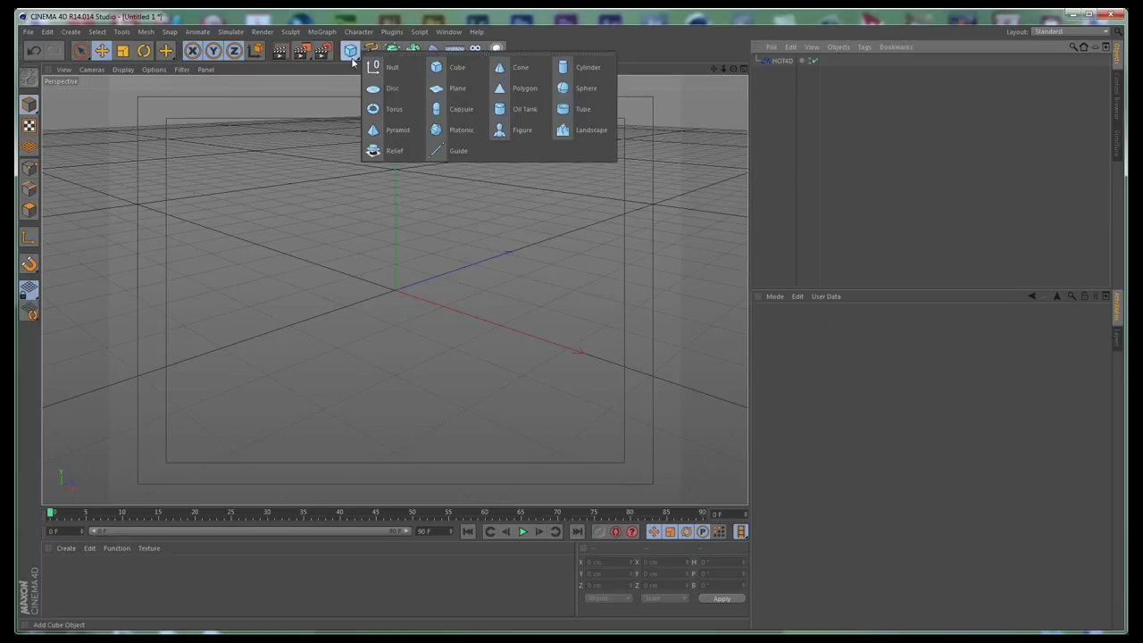
left_click(457, 87)
left_click_drag(781, 77, 782, 61)
left_click(779, 61)
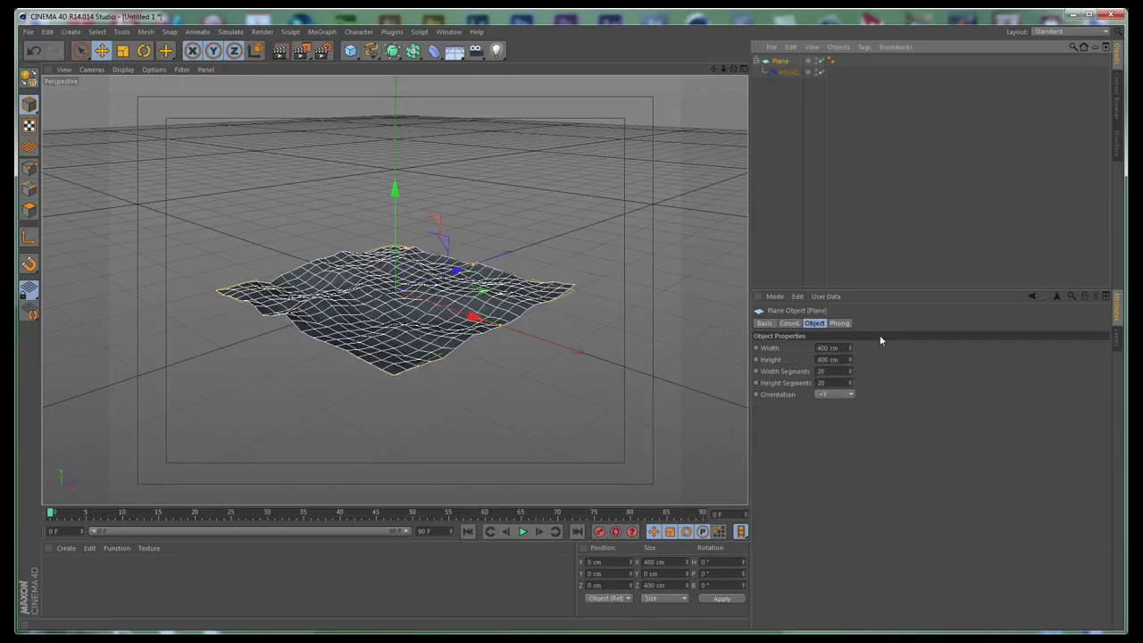
- Set the plane's width and height to 2000 cm and its width and height segments to 300 each
left_click(838, 347)
type("2000")
key("Tab")
type("2000")
key("Return")
left_click(836, 371)
type("300")
key("Tab")
type("300")
key("Return")
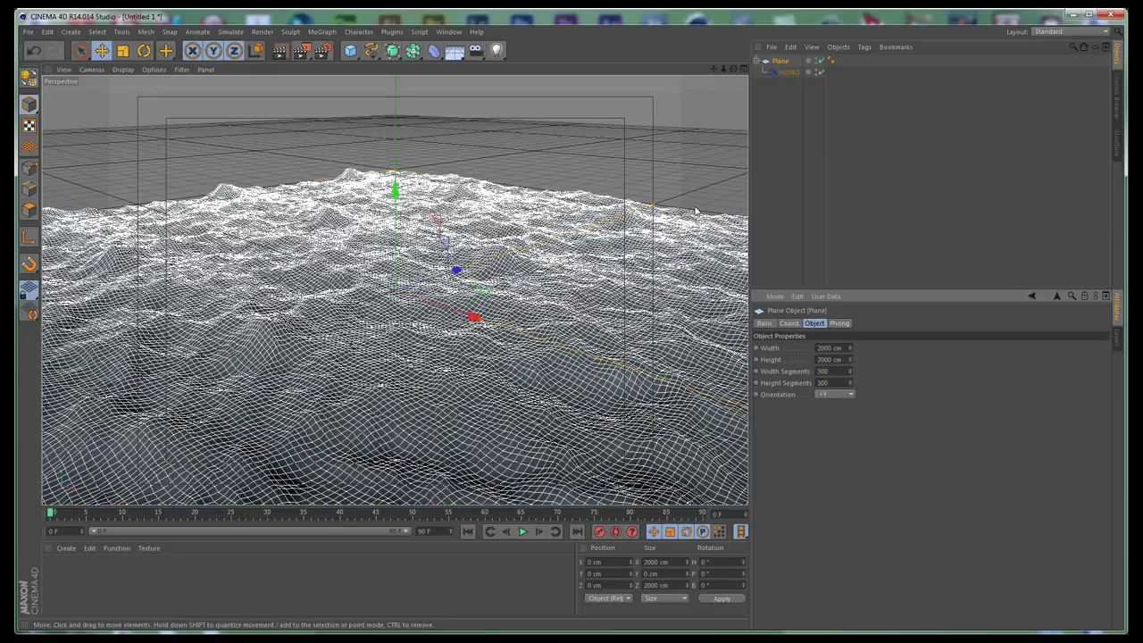
- Compare the HOT4D deformer's ocean parameters with the plane's size and segment settings
left_click(785, 108)
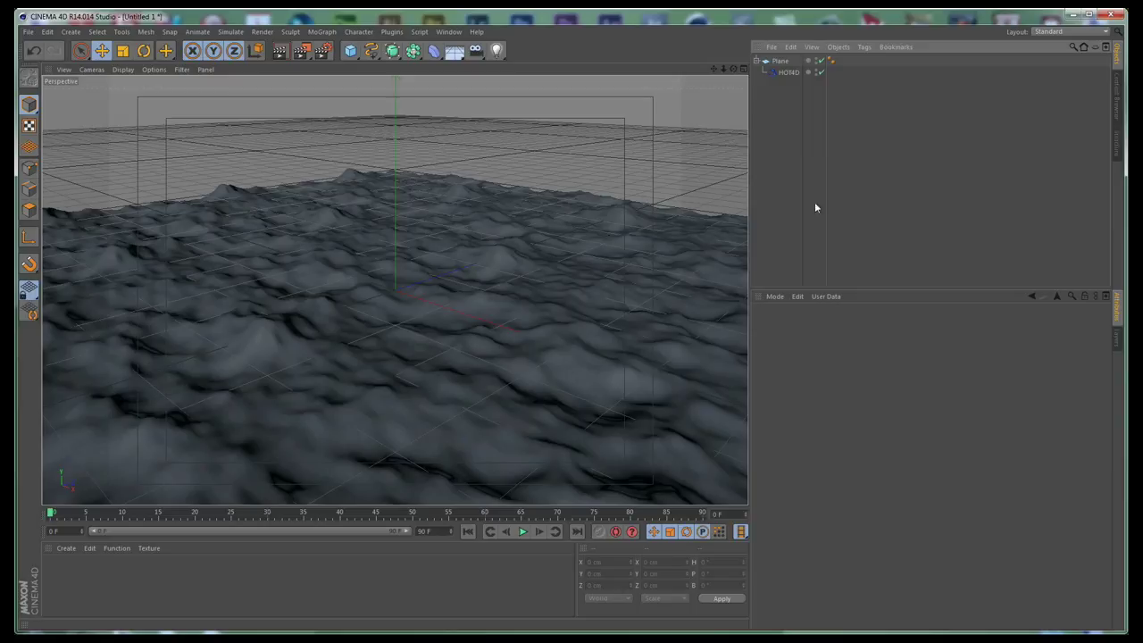
left_click(779, 61)
left_click(789, 71)
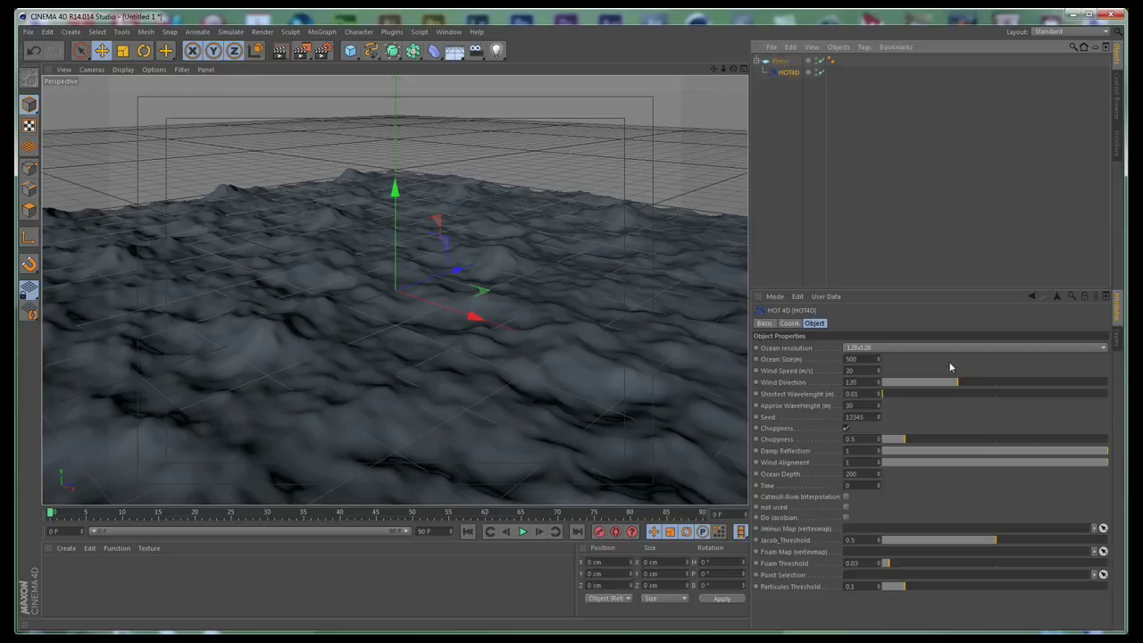
left_click_drag(863, 286, 864, 262)
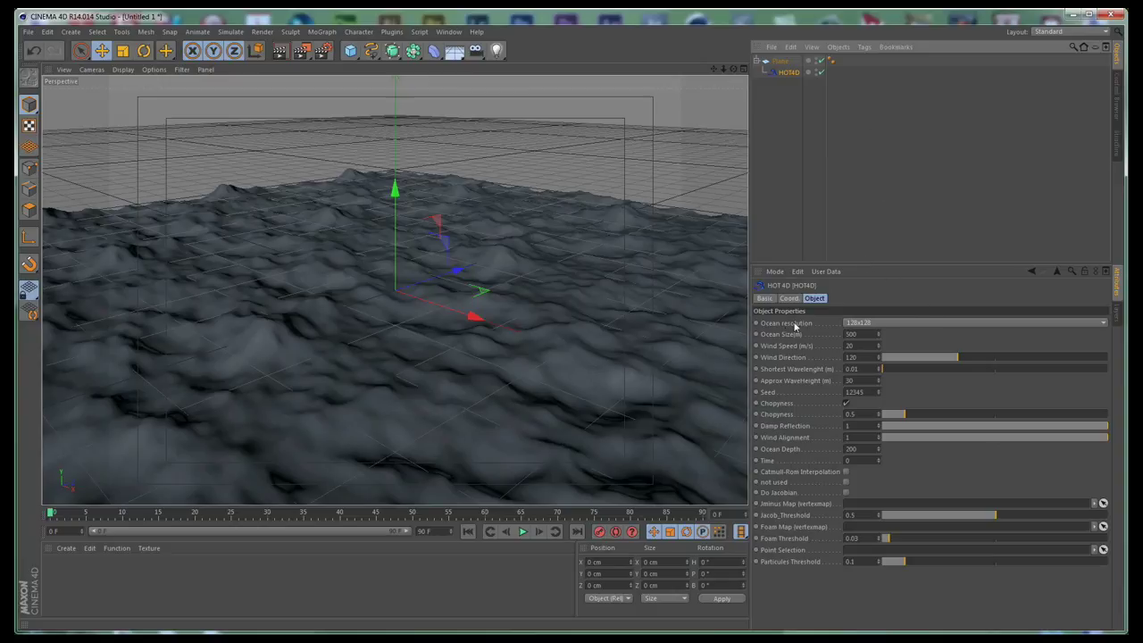
left_click(779, 61)
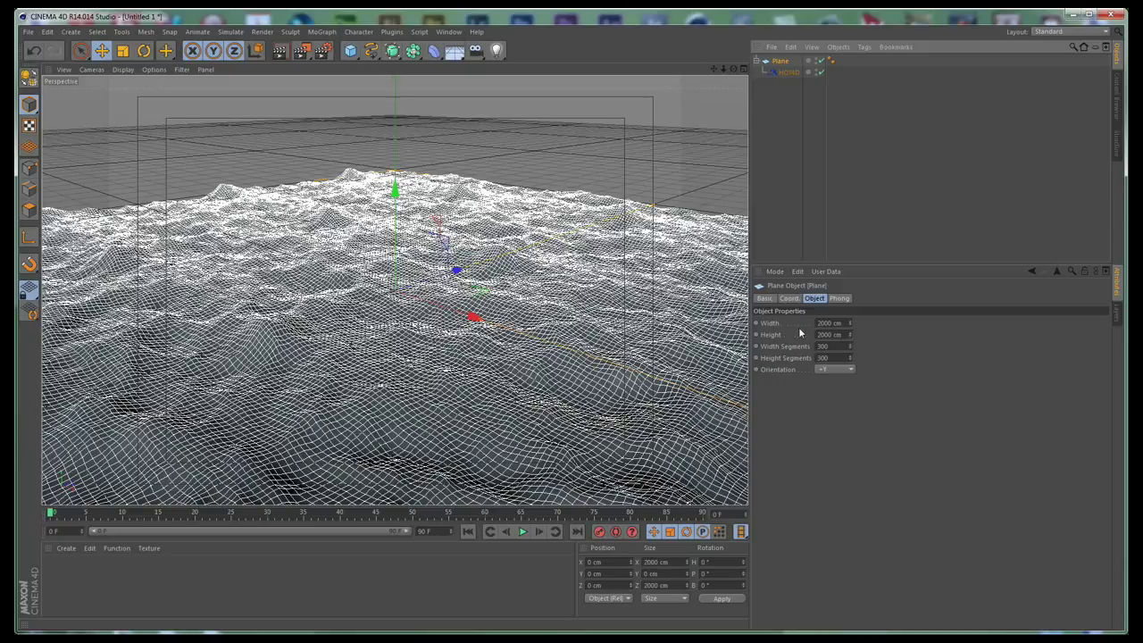
- Raise the HOT4D deformer's Time value to 83 to move the waves
left_click(789, 72)
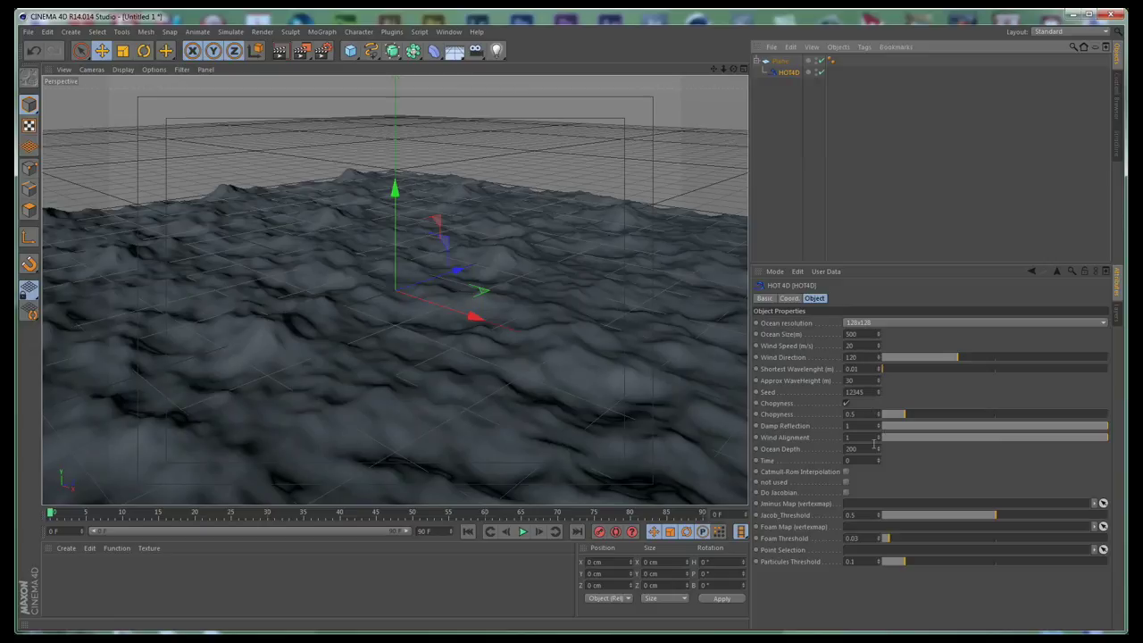
left_click_drag(879, 461, 890, 420)
left_click_drag(879, 460, 880, 463)
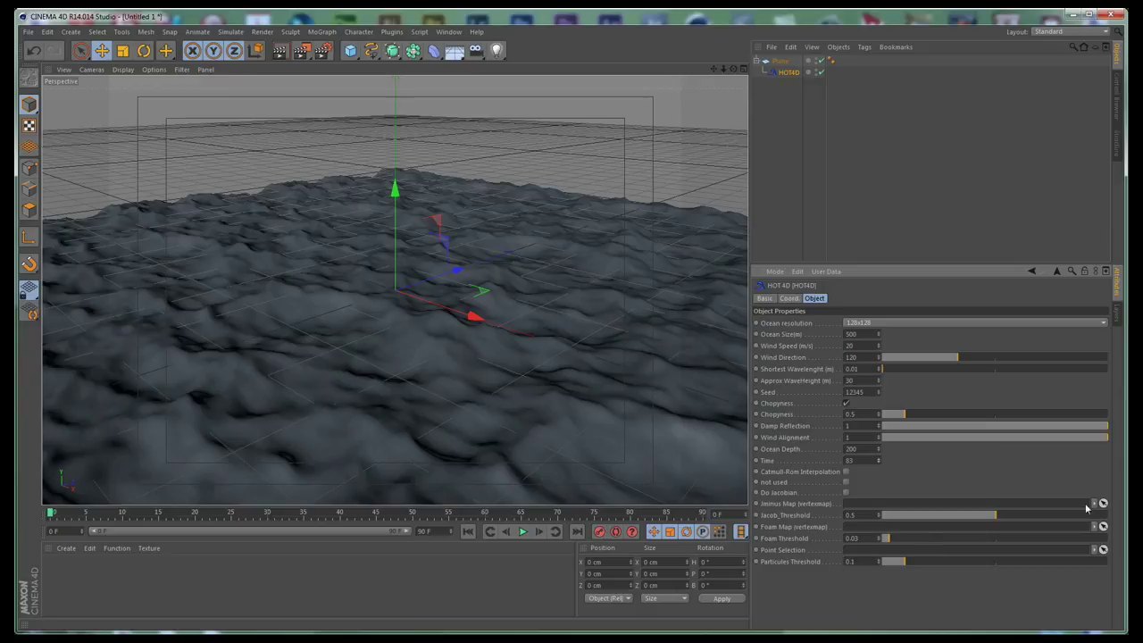
- Switch to the browser and examine the HOT4D alpha v0.3 release notes and foam test video
key("alt+Tab")
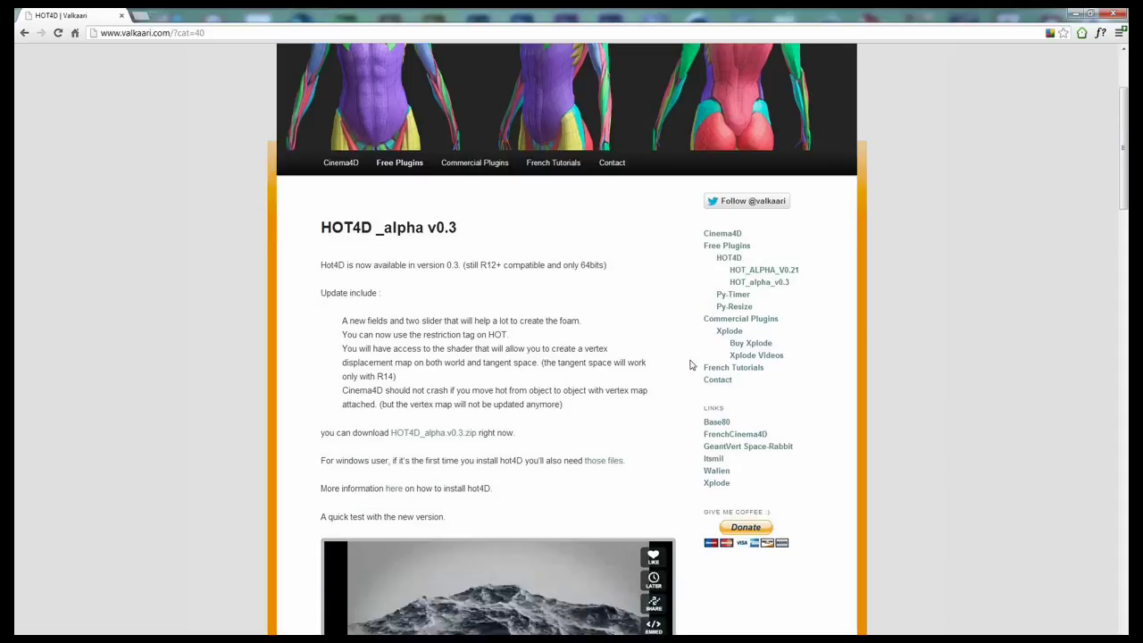
scroll(690, 364, "down", 3)
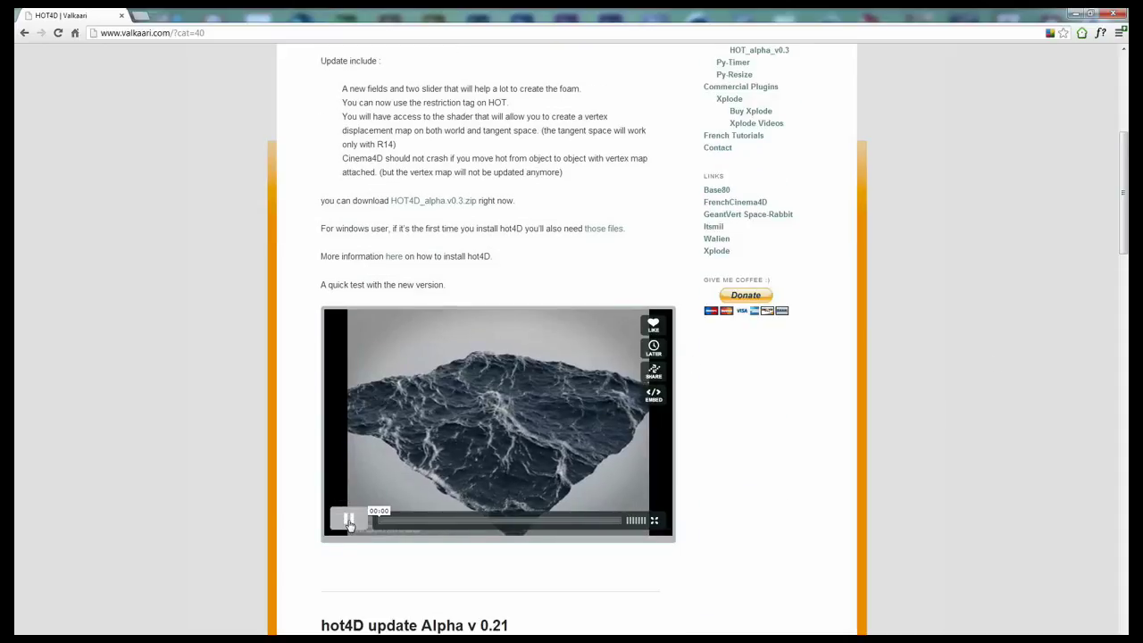
scroll(245, 438, "down", 1)
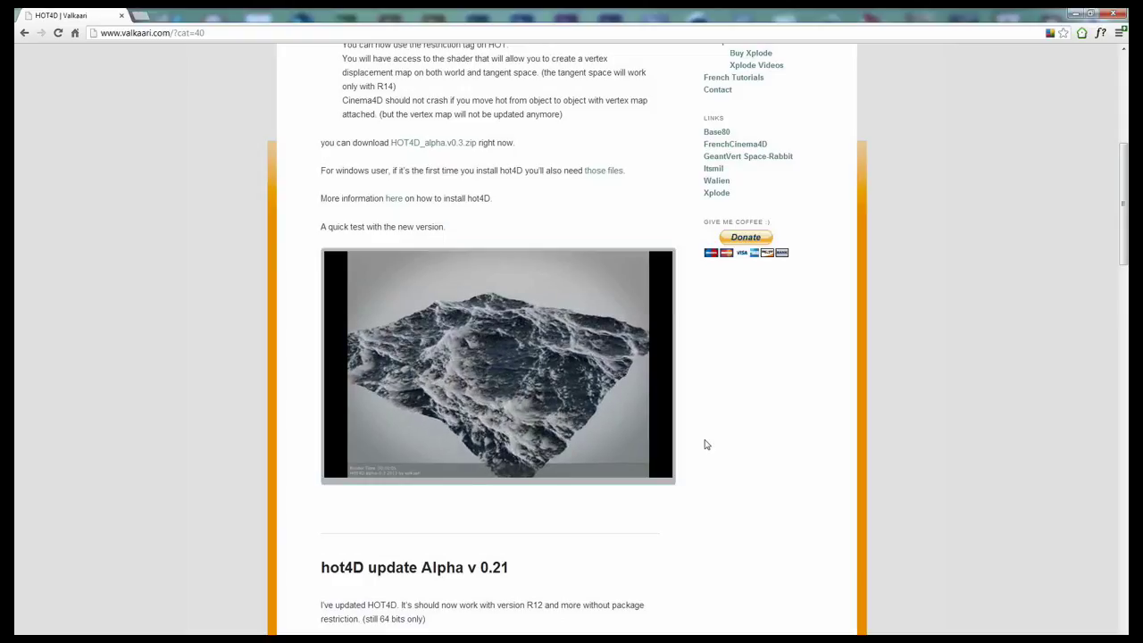
scroll(705, 444, "down", 1)
scroll(706, 444, "down", 1)
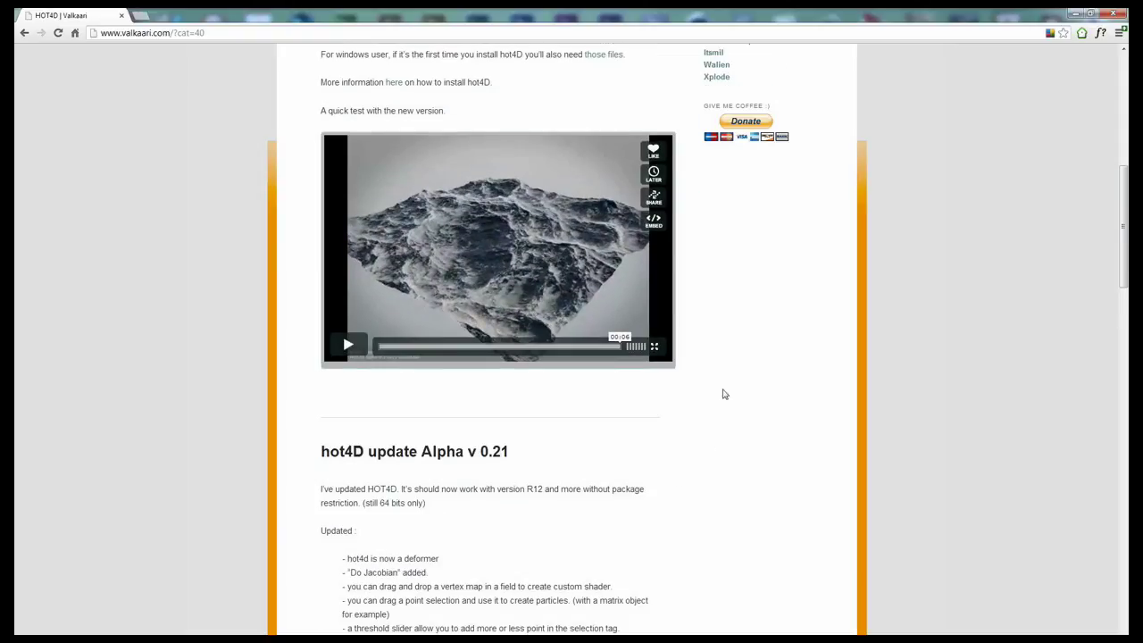
scroll(640, 259, "up", 1)
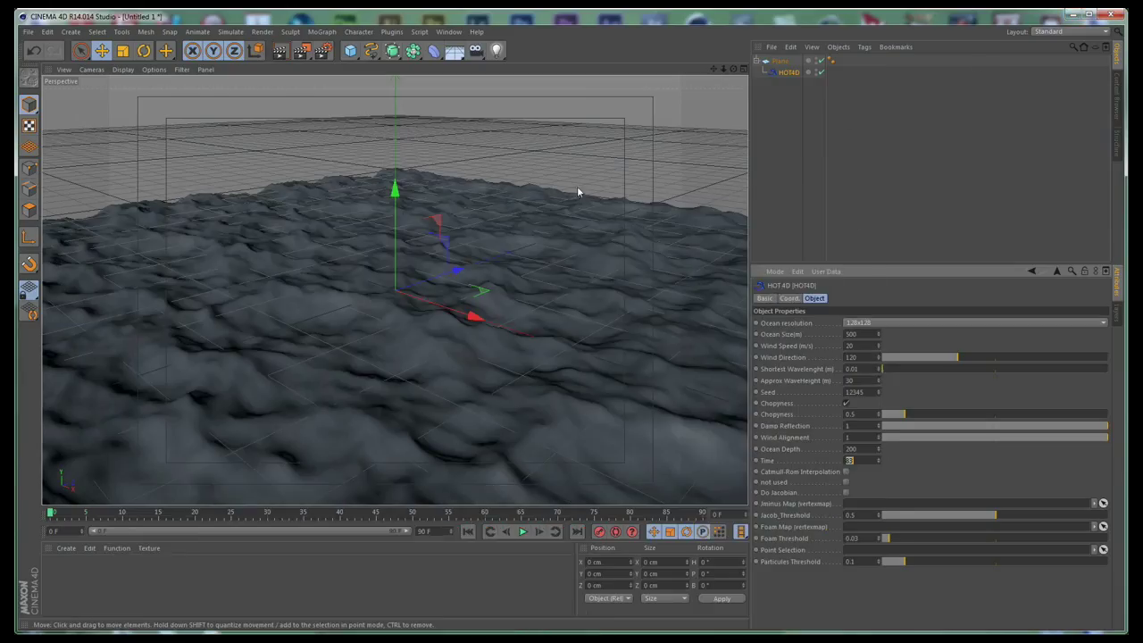
- Duplicate the plane with its HOT4D deformer, disable the originals and select the copied deformer
left_click_drag(584, 263, 547, 374, "alt")
middle_click_drag(546, 373, 534, 293, "alt")
left_click_drag(534, 297, 541, 327, "alt")
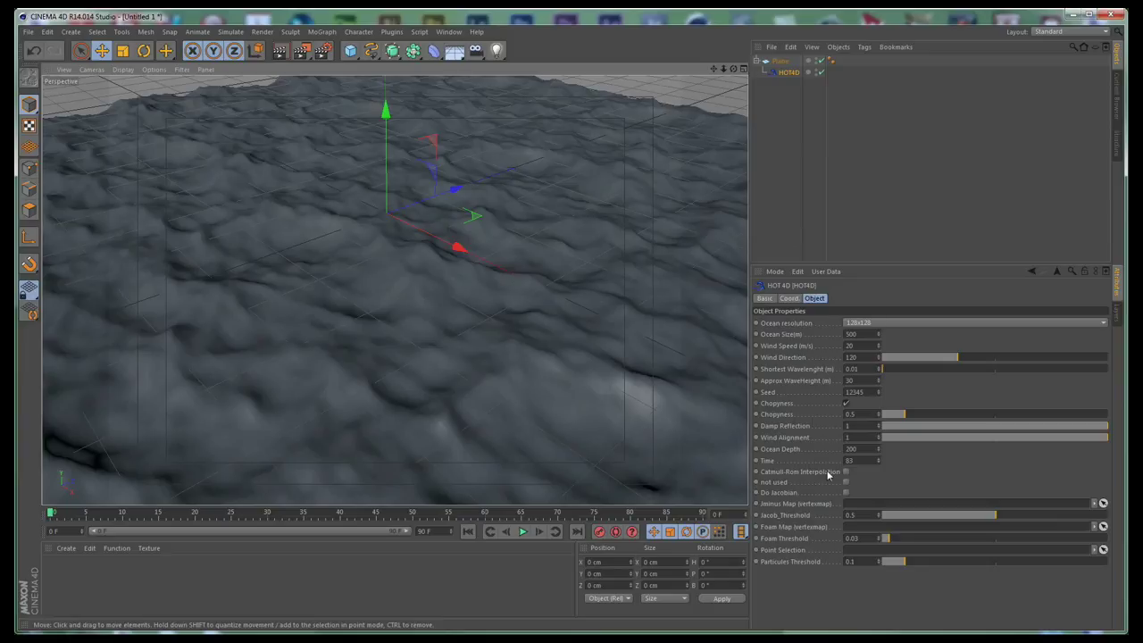
mouse_move(553, 242)
left_mouse_down("alt")
mouse_move(543, 286)
mouse_move(553, 247)
left_mouse_up("alt")
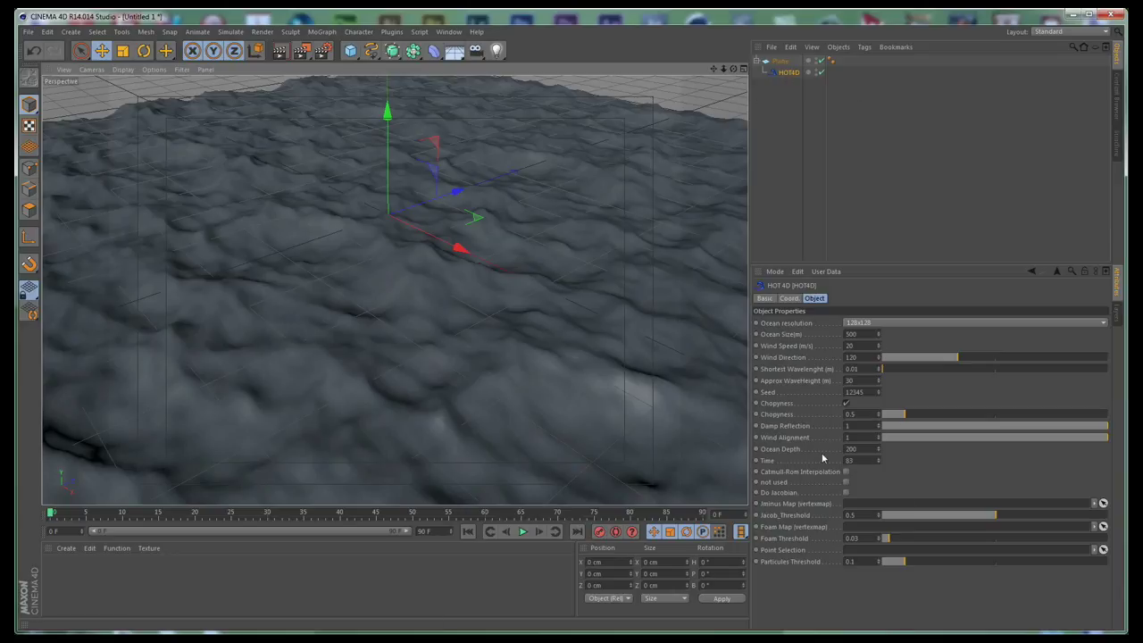
left_click(776, 60, "ctrl")
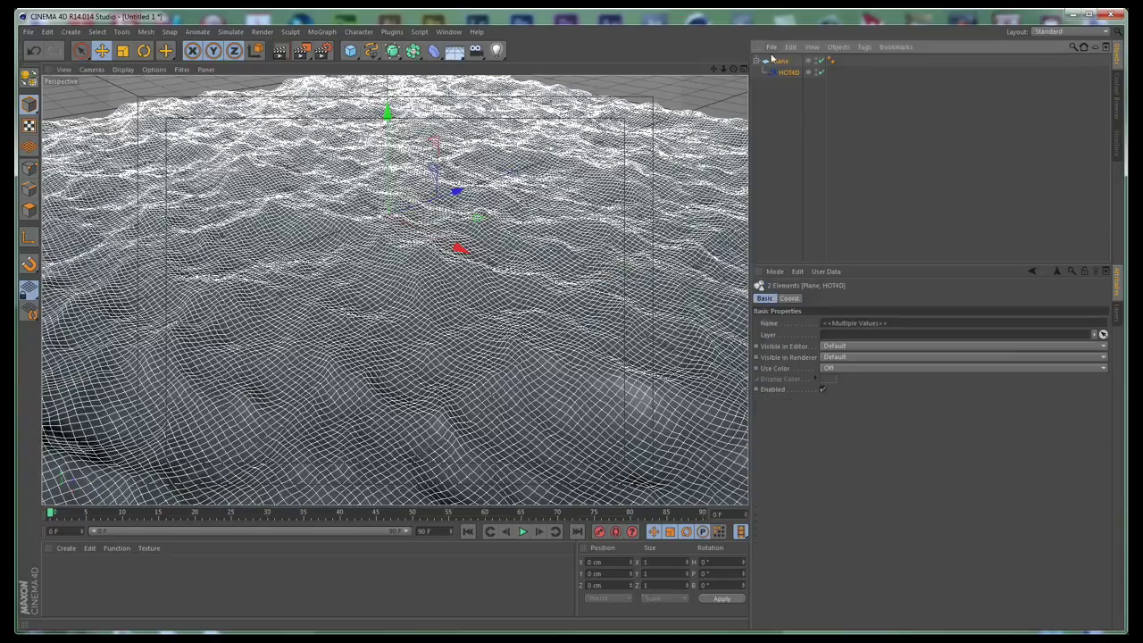
key("ctrl+c")
key("ctrl+v")
left_click(792, 114)
left_click(820, 84)
left_click(788, 72)
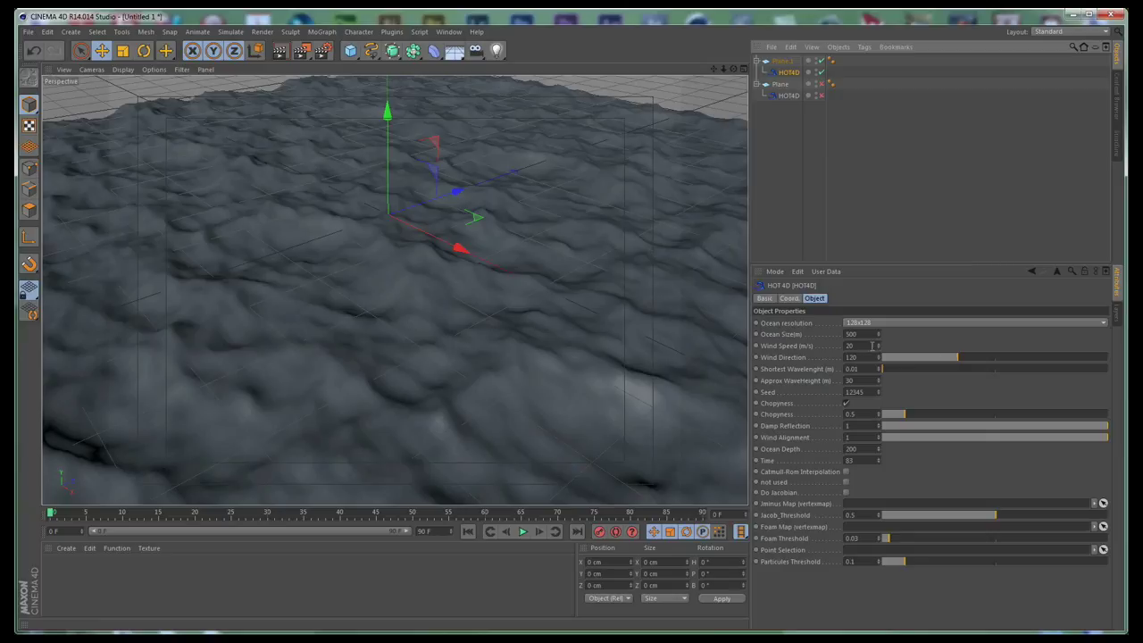
- Try a Wind Speed of 0 on the copied plane's HOT4D deformer and return it to 20
left_click_drag(863, 345, 679, 365)
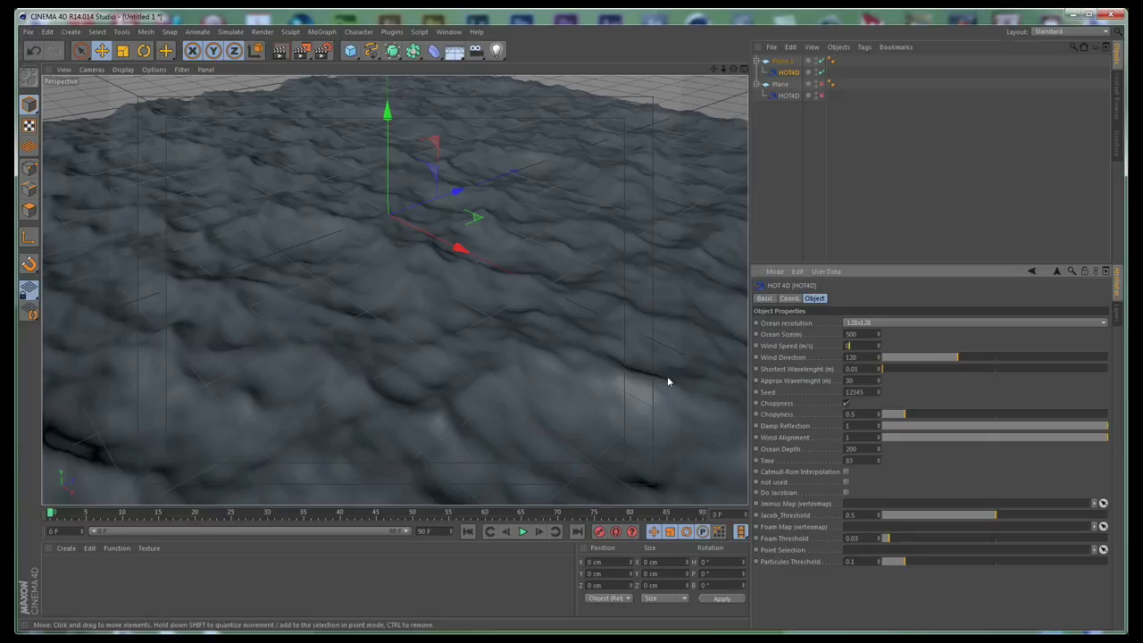
key("Return")
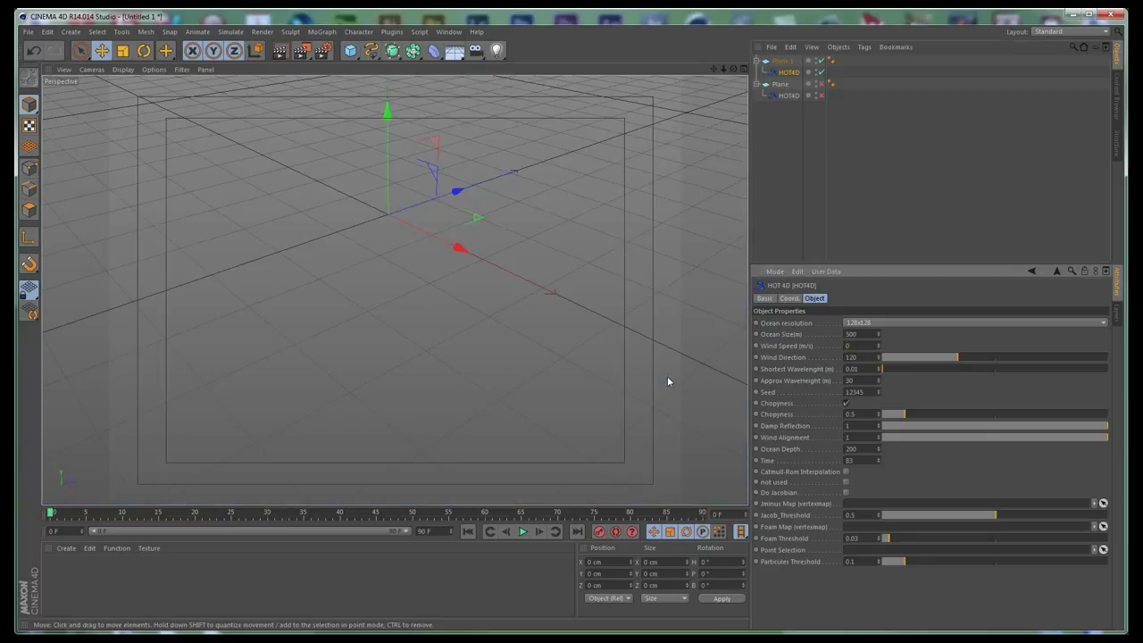
left_click(879, 345)
left_click_drag(879, 345, 879, 337)
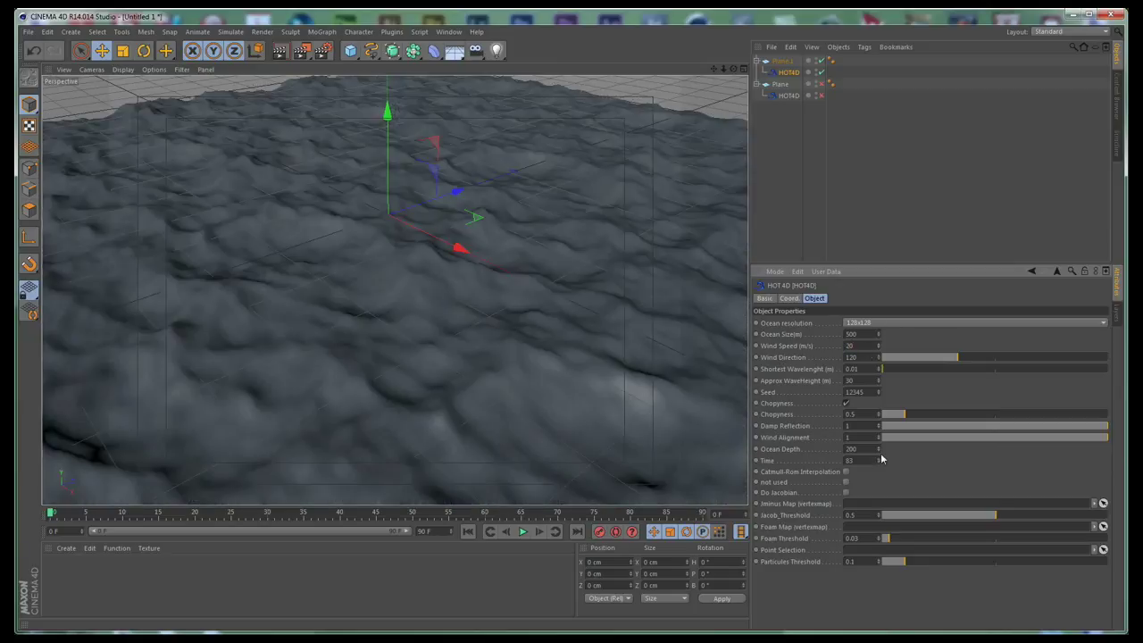
- Set the copied deformer's Chopyness to 0 and Approx WaveHeight to 149, and re-enable the original plane and its deformer
left_click_drag(904, 415, 878, 310)
left_click_drag(881, 357, 880, 343)
left_click(820, 83)
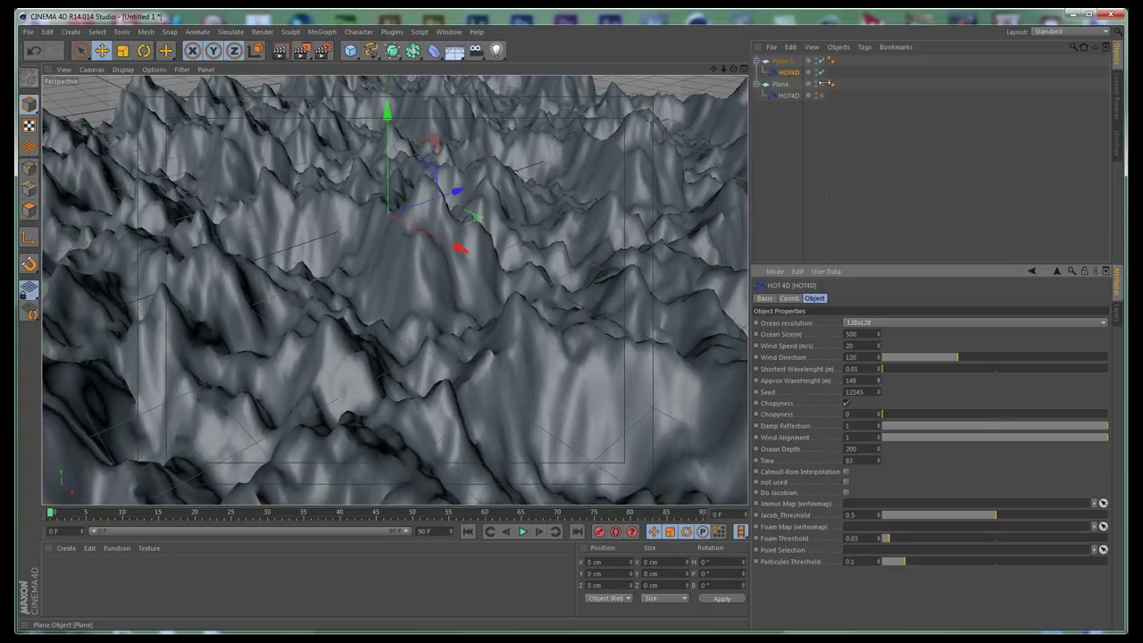
left_click(819, 94)
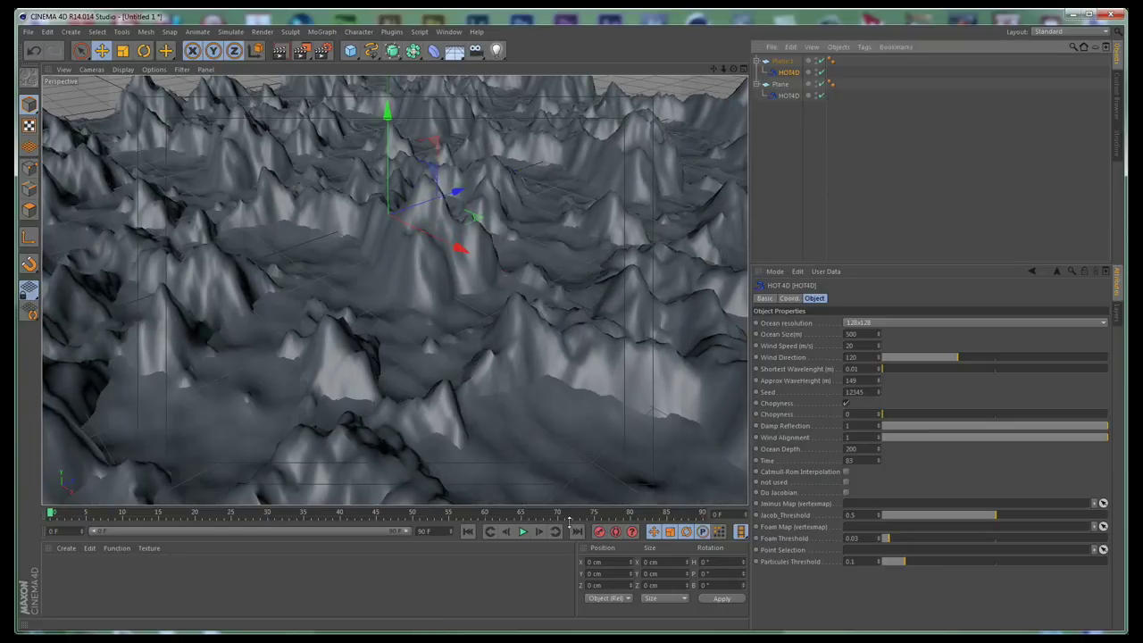
- Keyframe the original HOT4D deformer's Time at 83 on frame 0 and 125 on frame 90, and preview the animation
left_click(789, 95)
left_click(756, 460, "ctrl")
left_click(577, 532)
left_click(855, 461)
type("125")
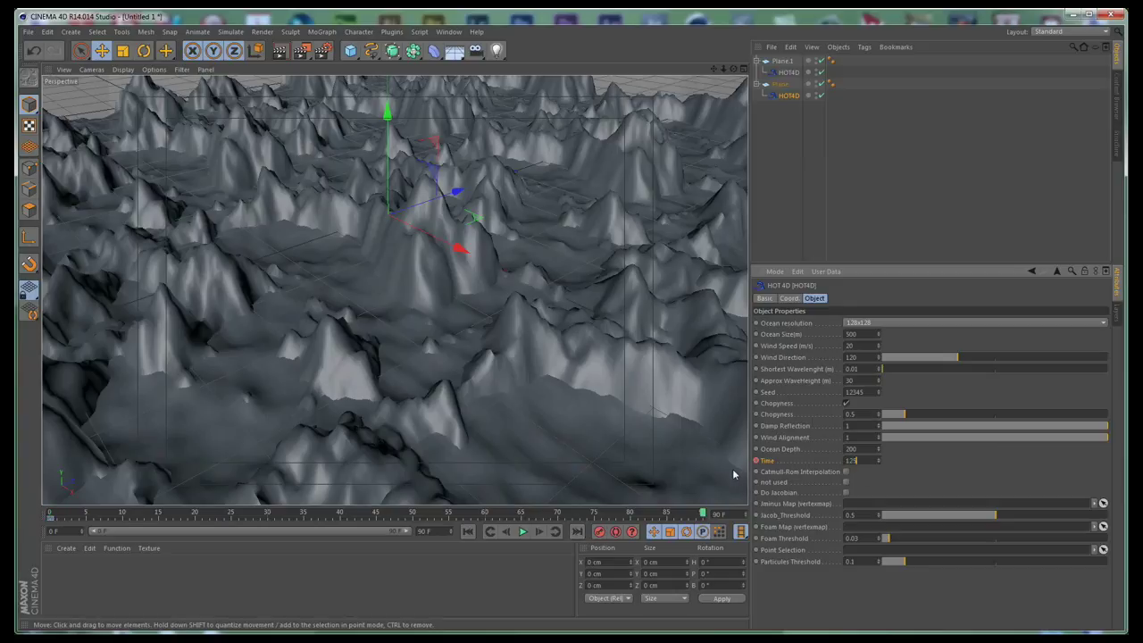
key("Return")
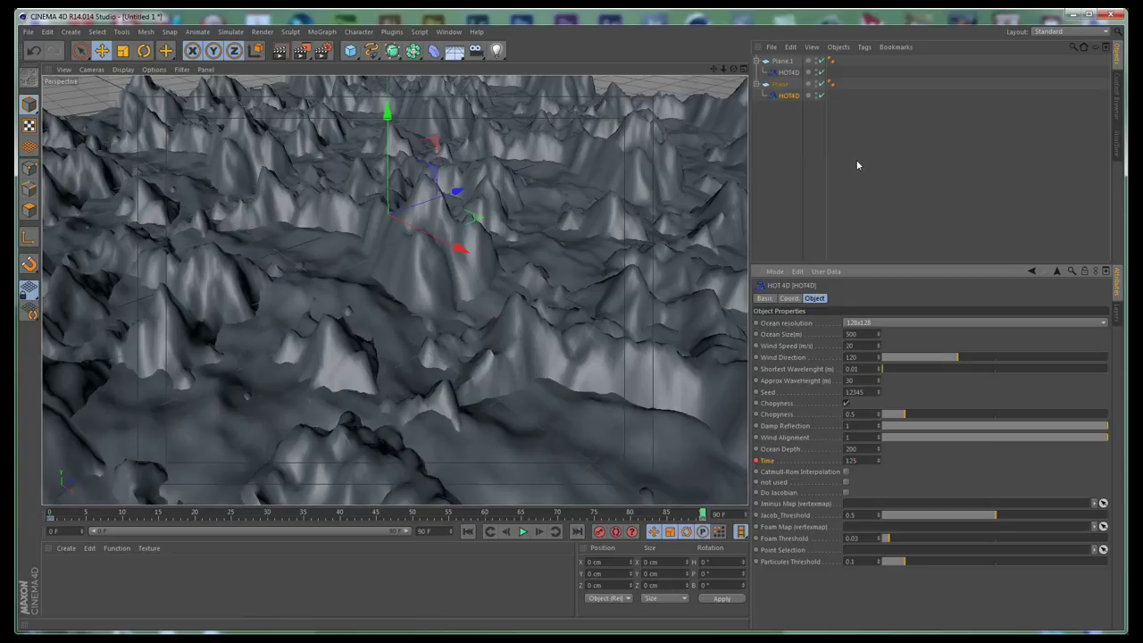
left_click(523, 531)
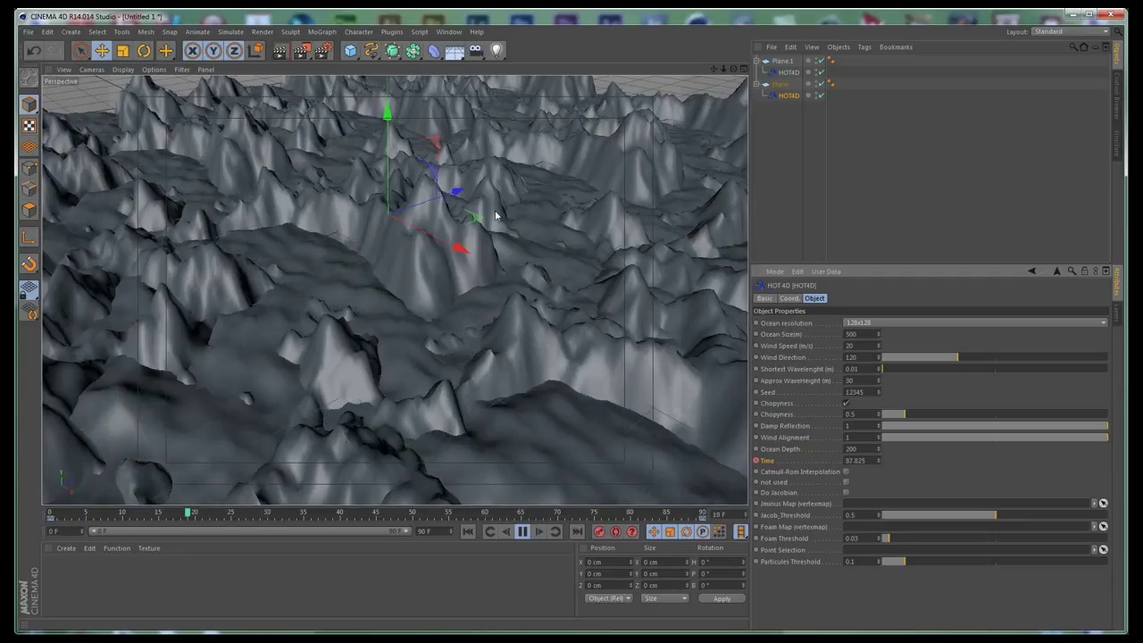
key("F7")
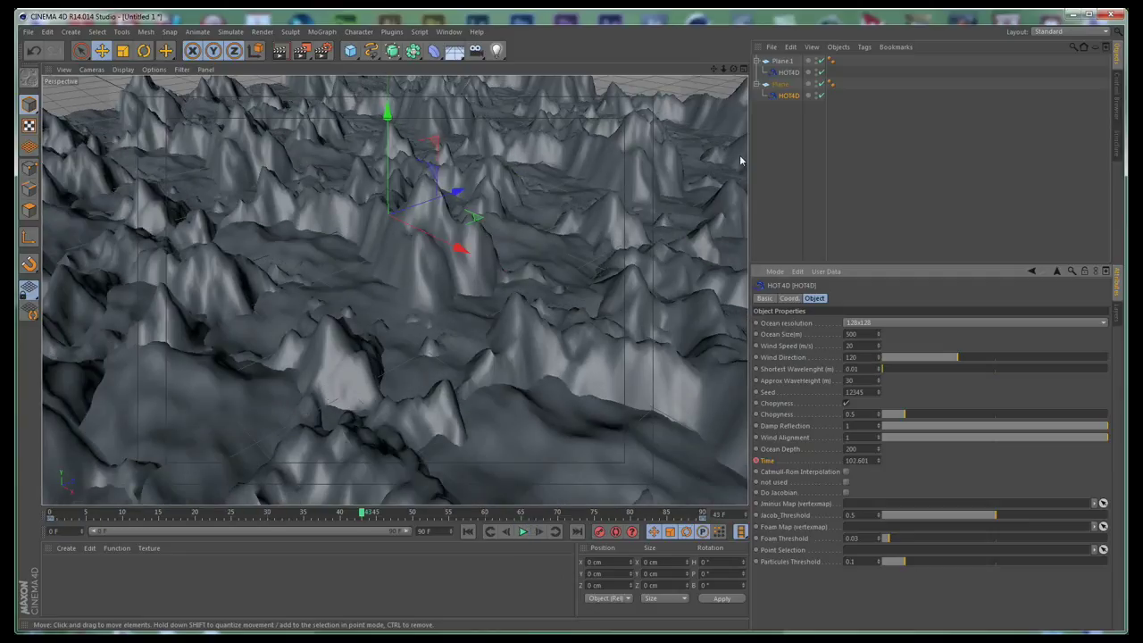
- Deselect everything, collapse both plane hierarchies and examine the two overlapping ocean surfaces
left_click(770, 130)
left_click(757, 61)
left_click(758, 72)
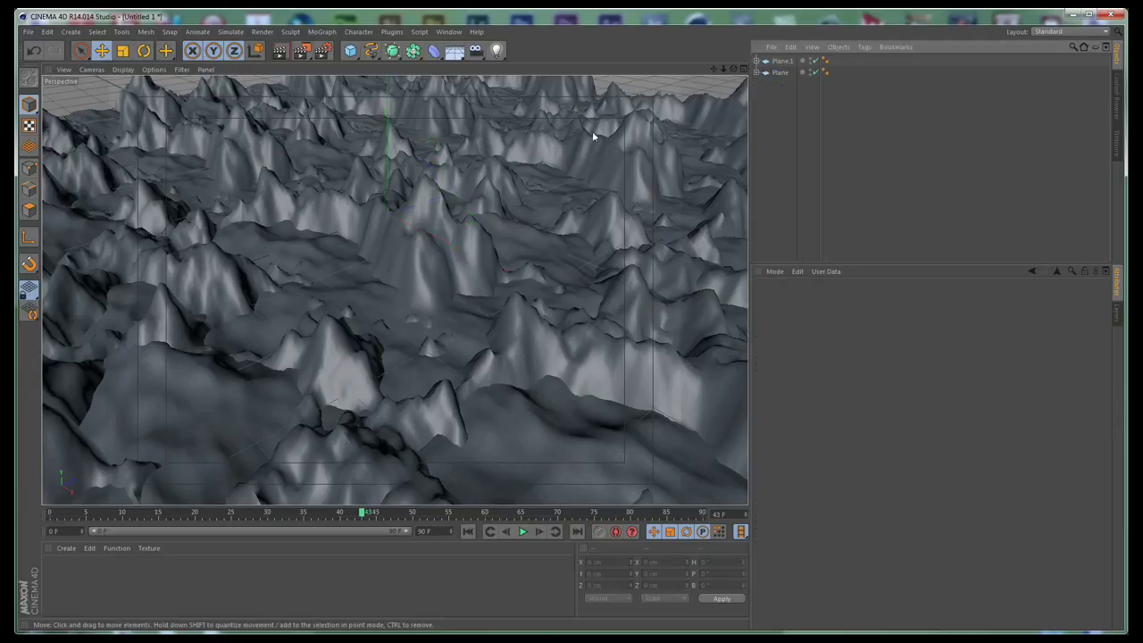
left_click_drag(567, 240, 397, 374, "alt")
left_click_drag(779, 91, 714, 23)
left_click(765, 145)
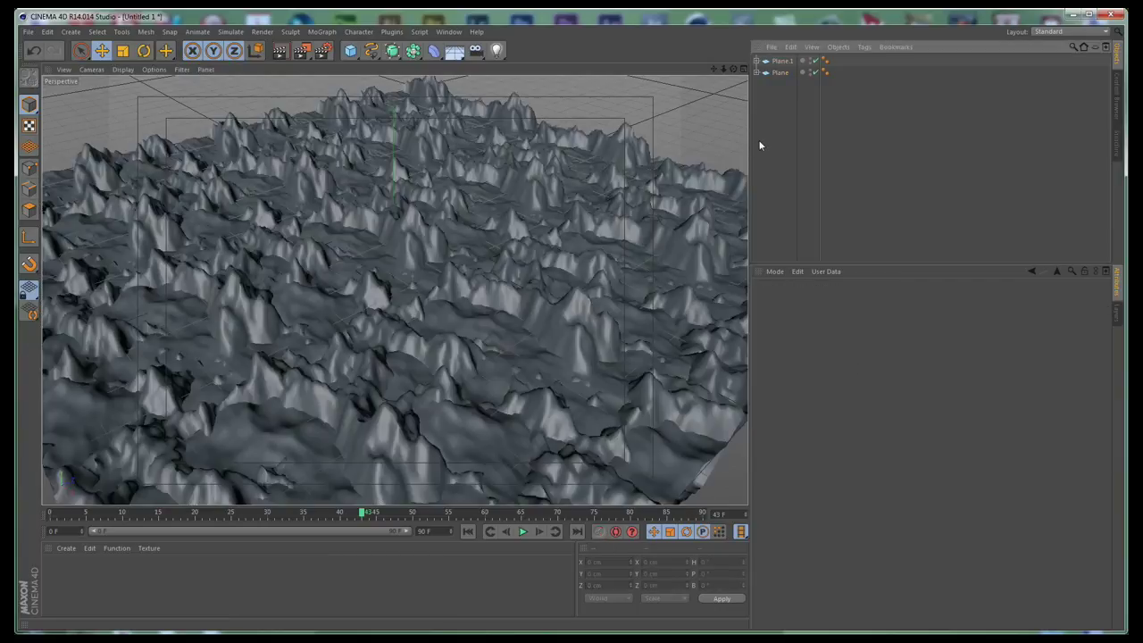